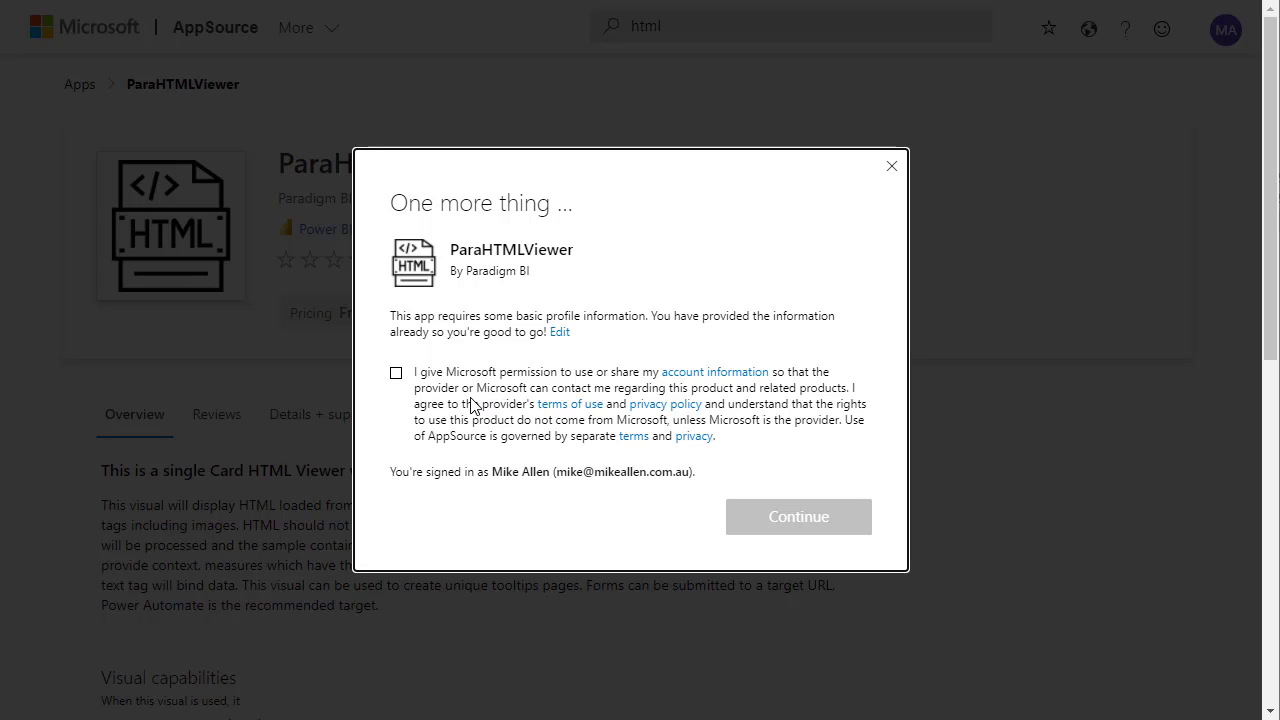
Accept the permission terms for ParaHTMLViewer, continue to its launch page and open the sample report.
left_click(396, 376)
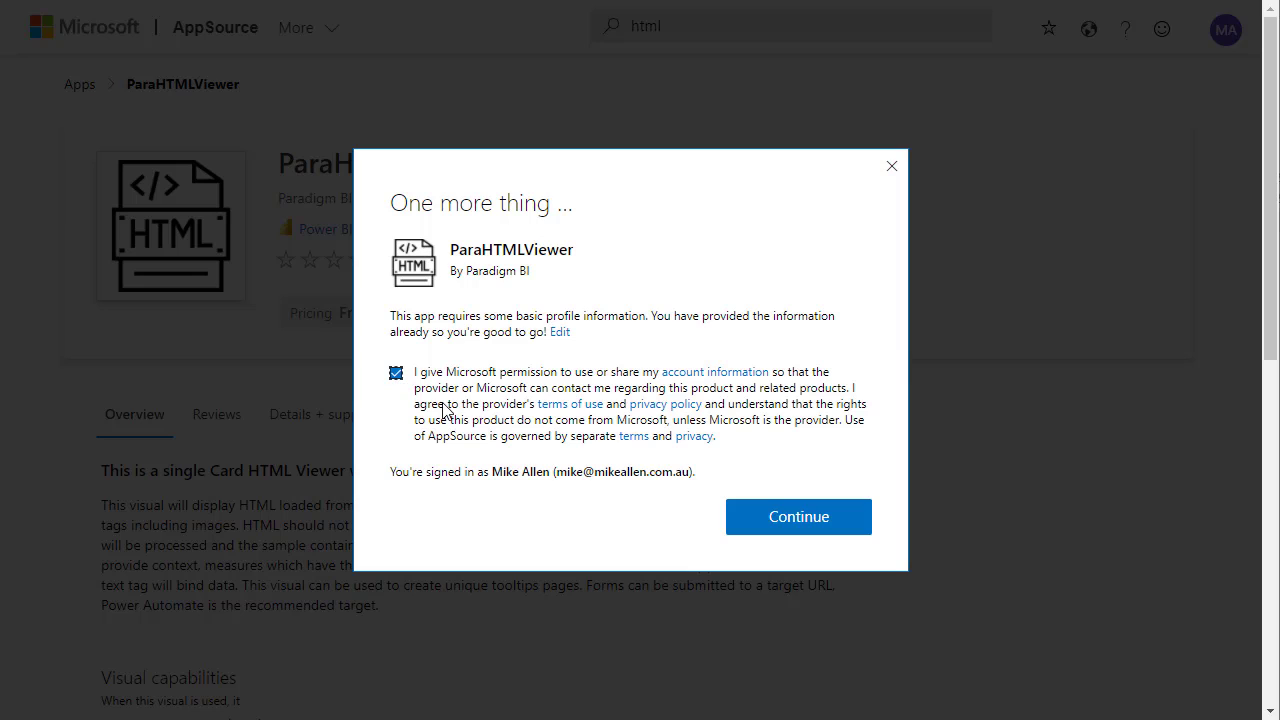
left_click(799, 524)
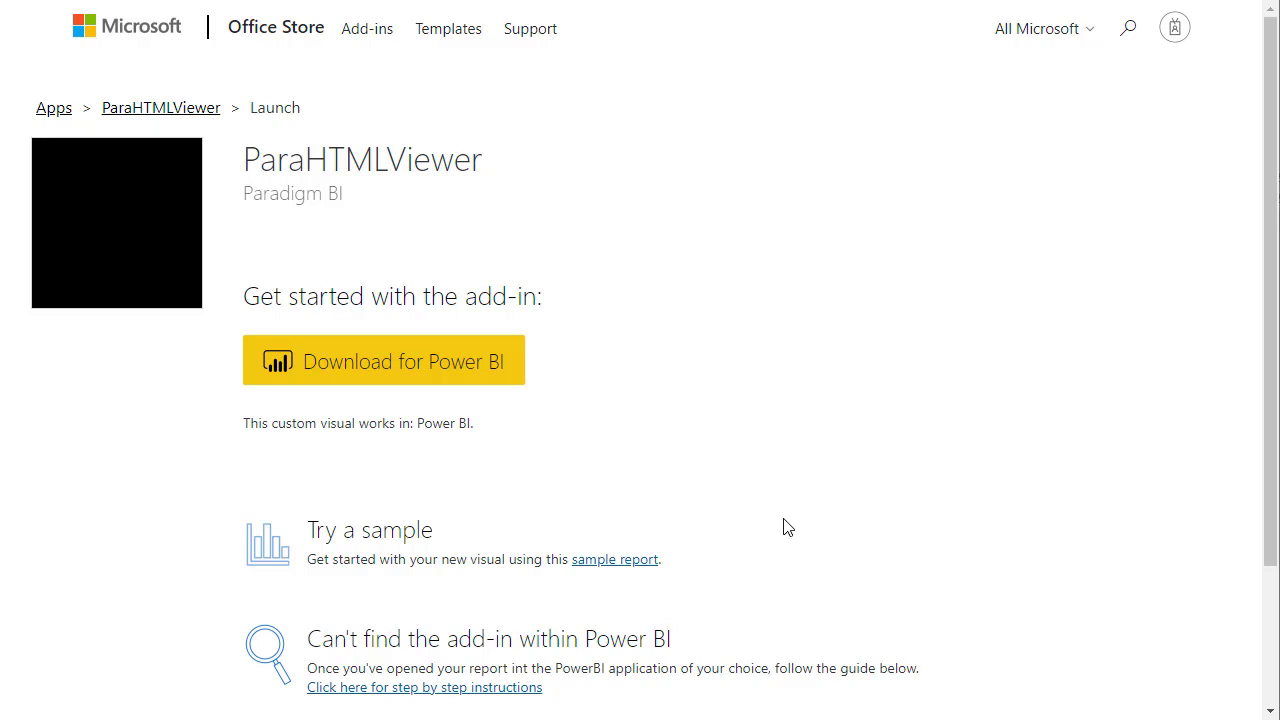
left_click(619, 564)
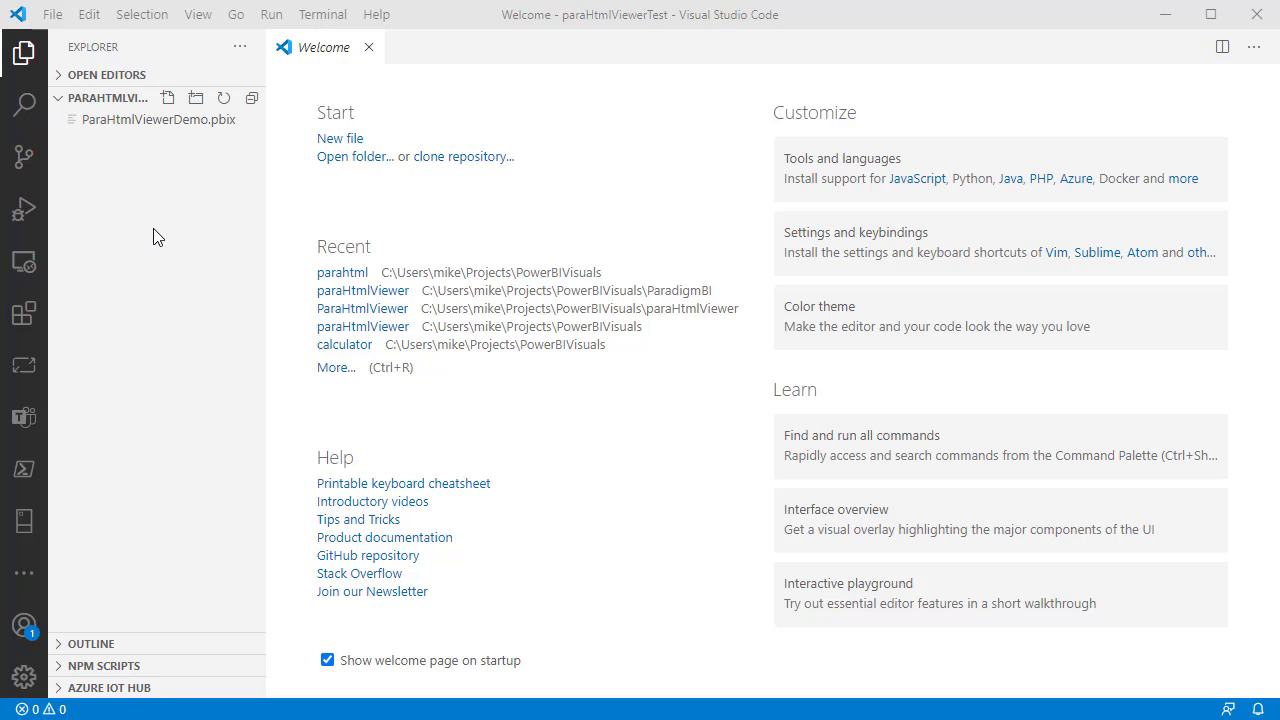
In Visual Studio Code, create a new file and save it as TestHTML.html in the paraHtmlViewerTest folder.
left_click(55, 15)
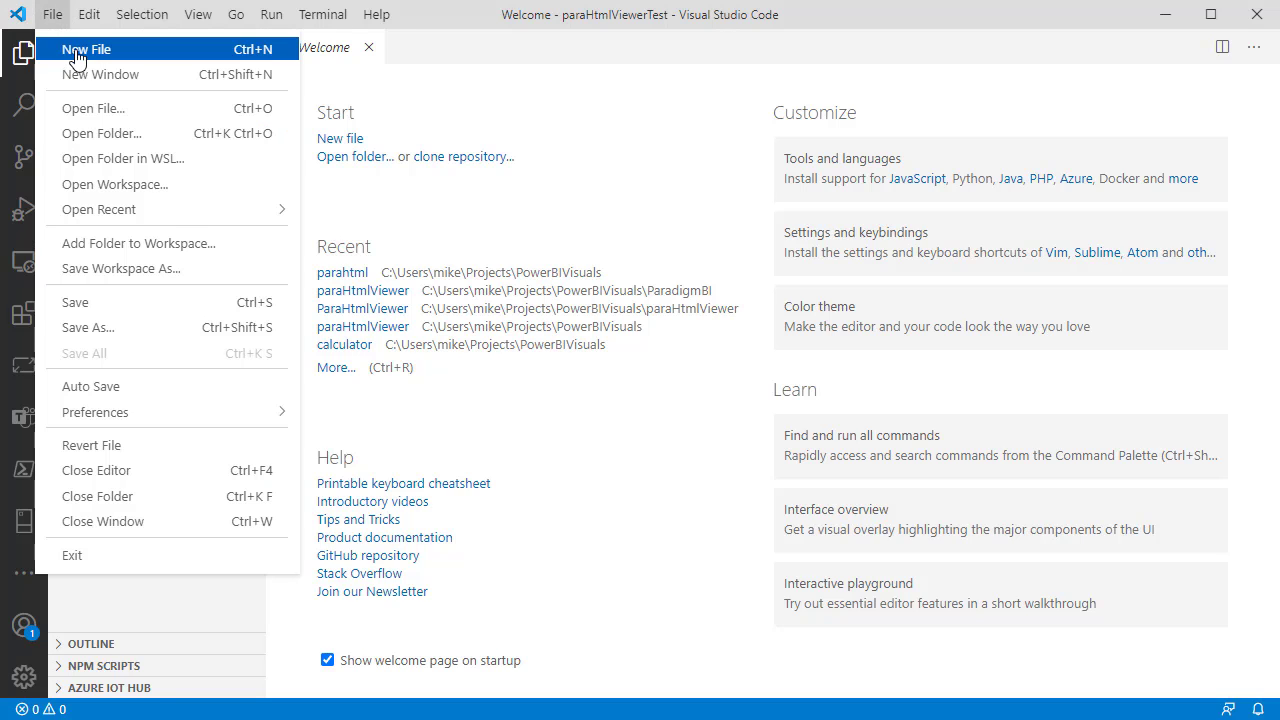
left_click(78, 51)
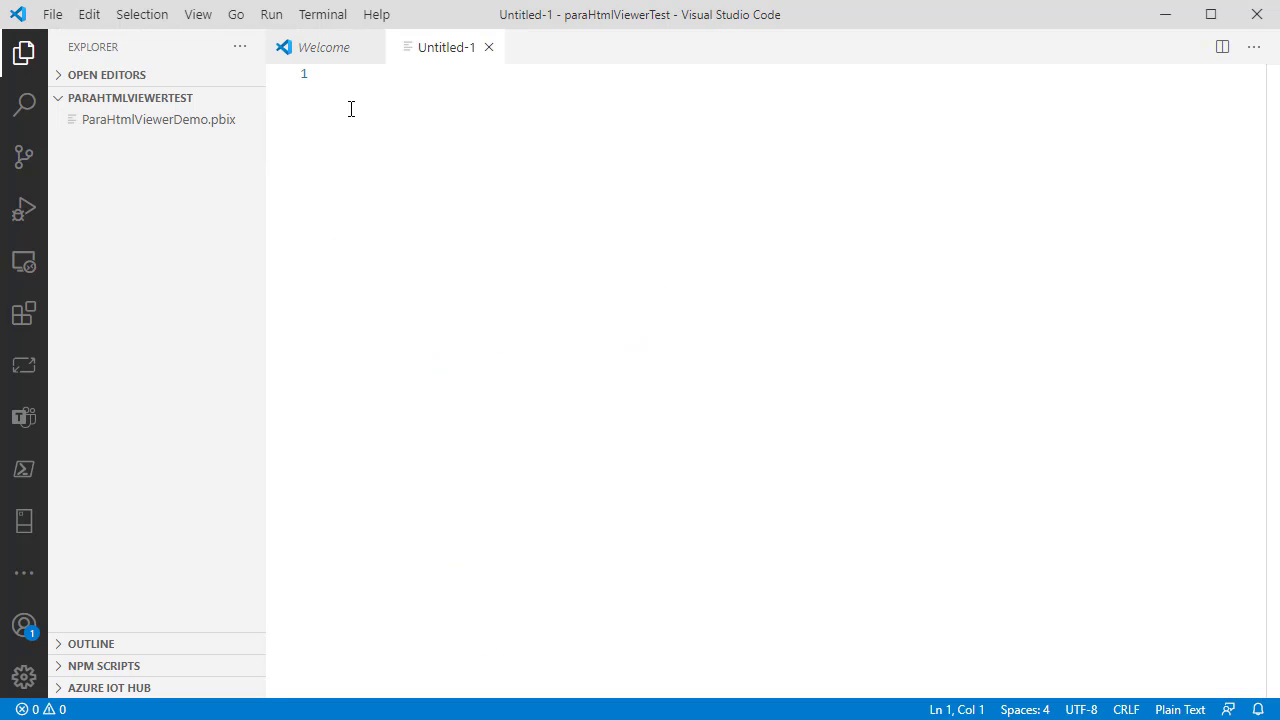
left_click(50, 15)
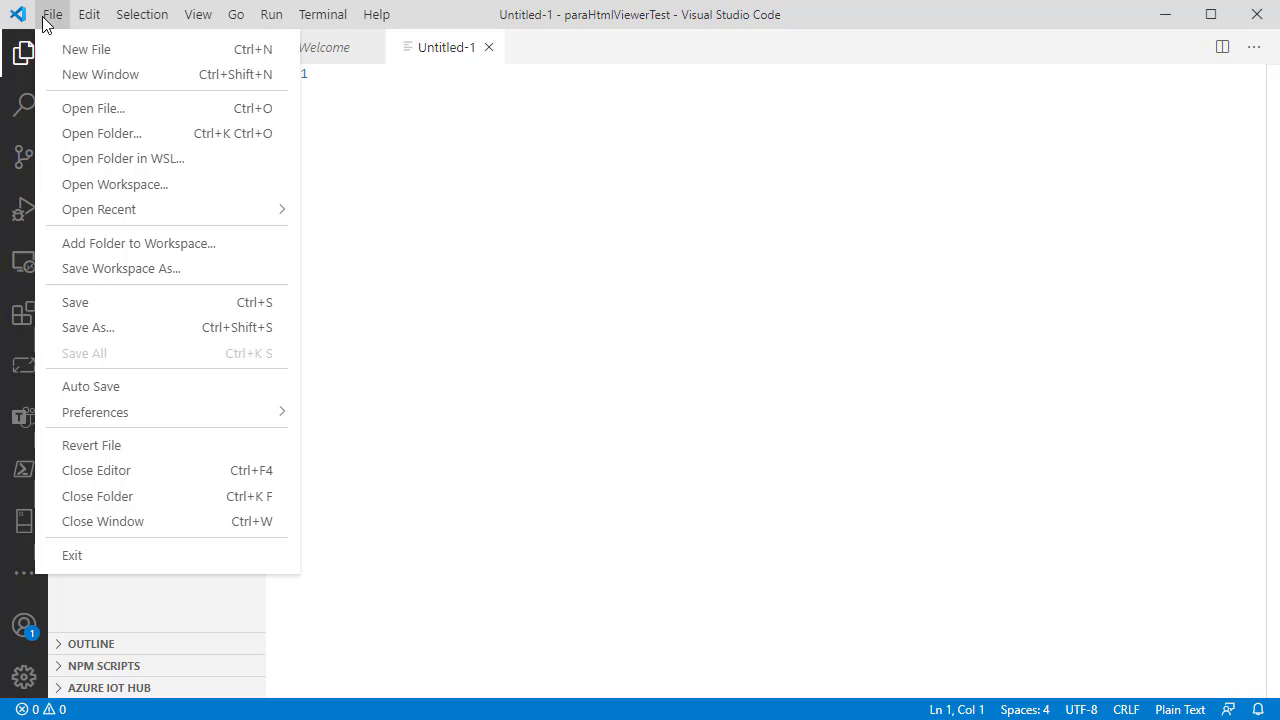
left_click(101, 305)
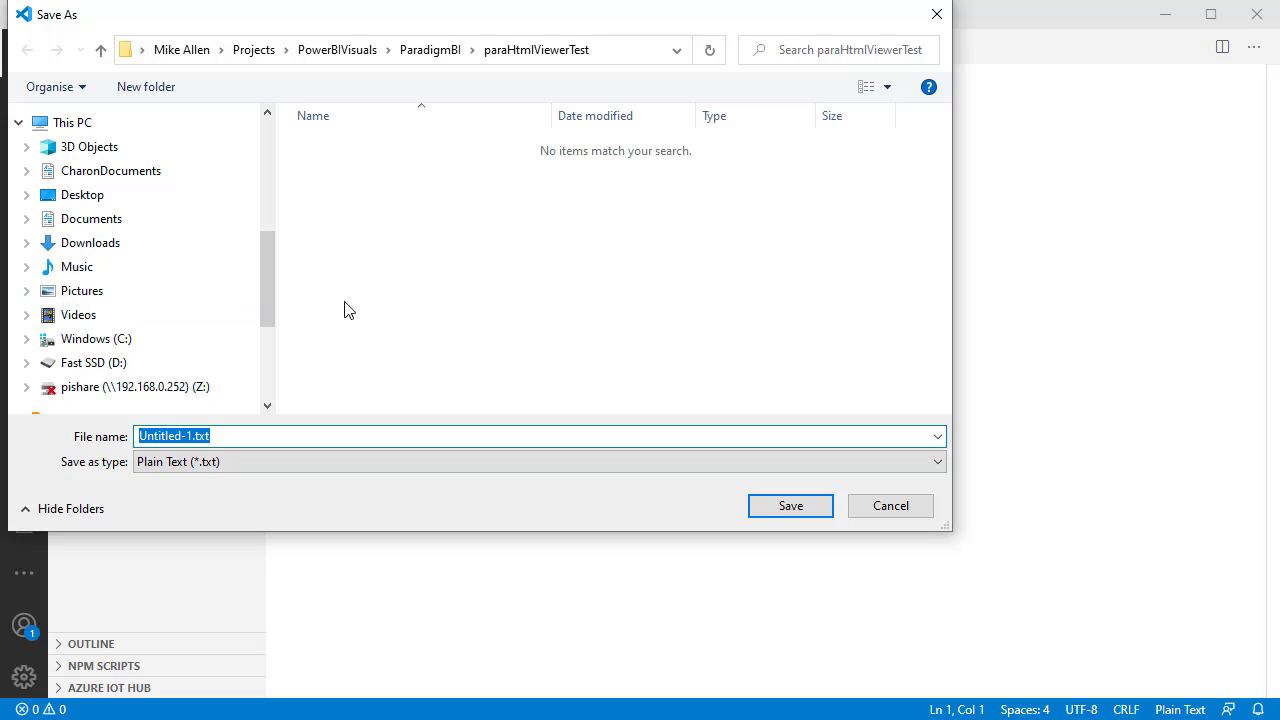
left_click(193, 440)
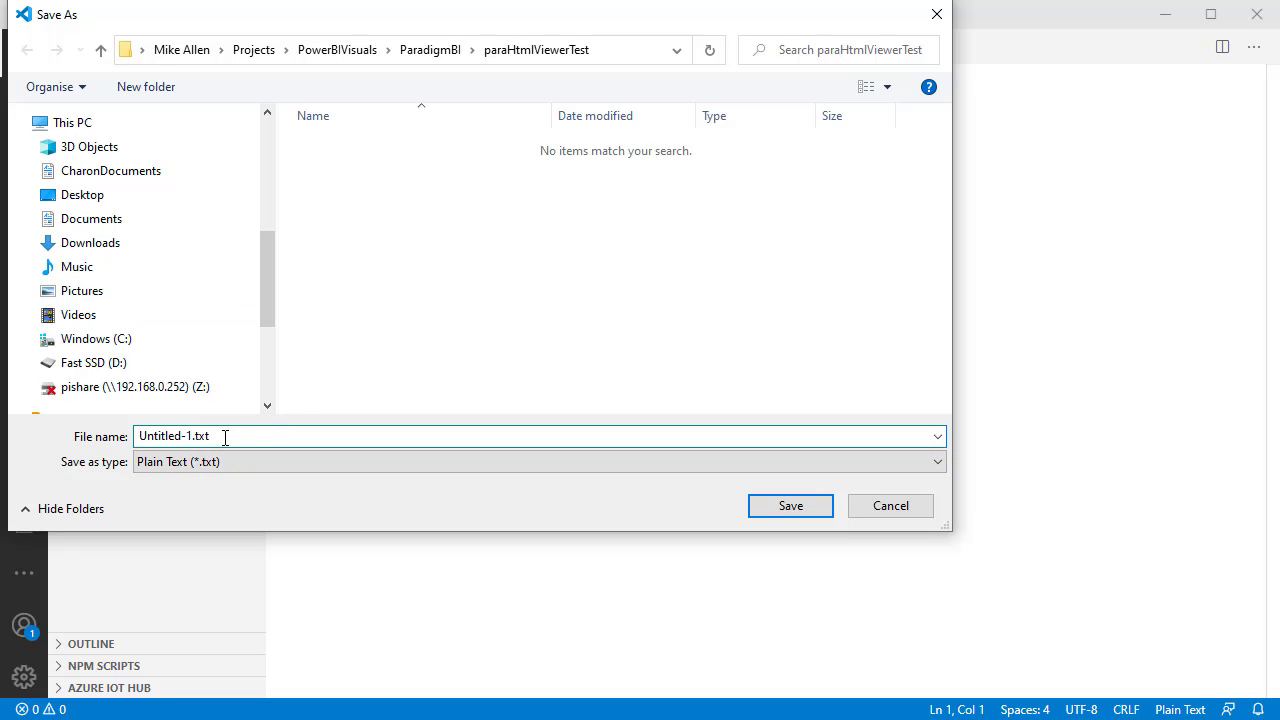
left_click_drag(226, 438, 103, 435)
key("BackSpace")
key("ctrl+z")
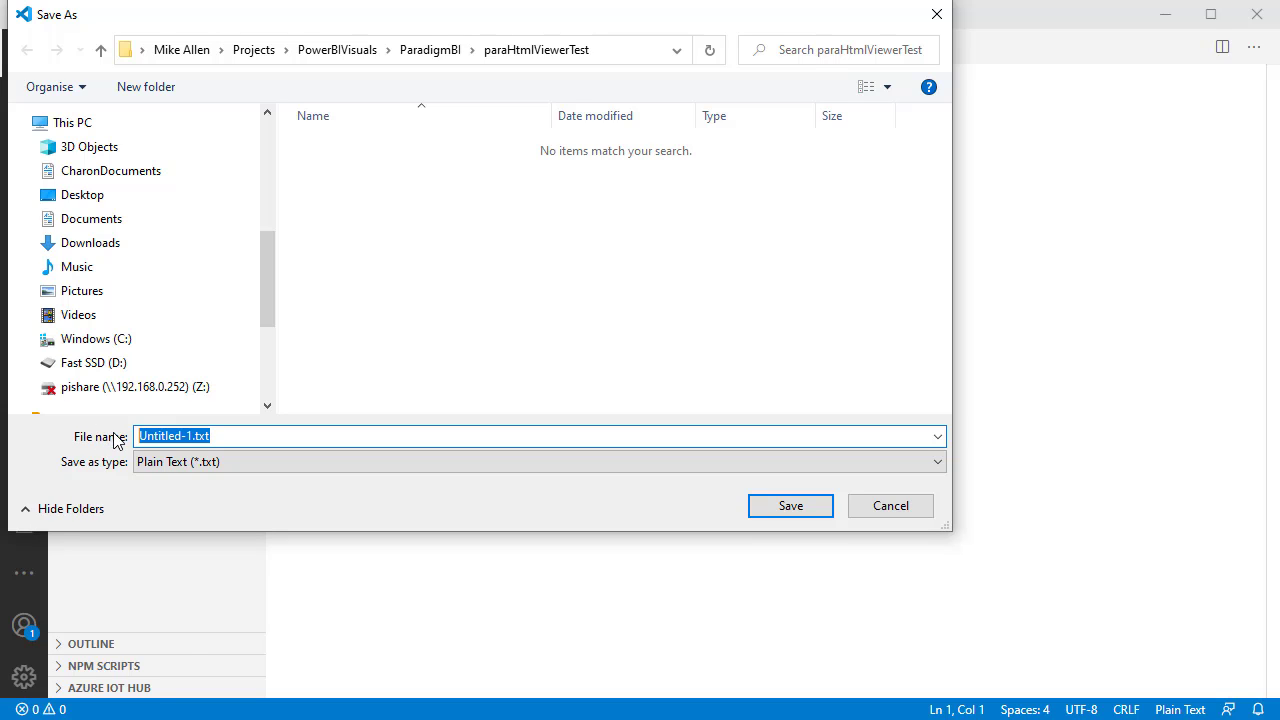
type("TestH")
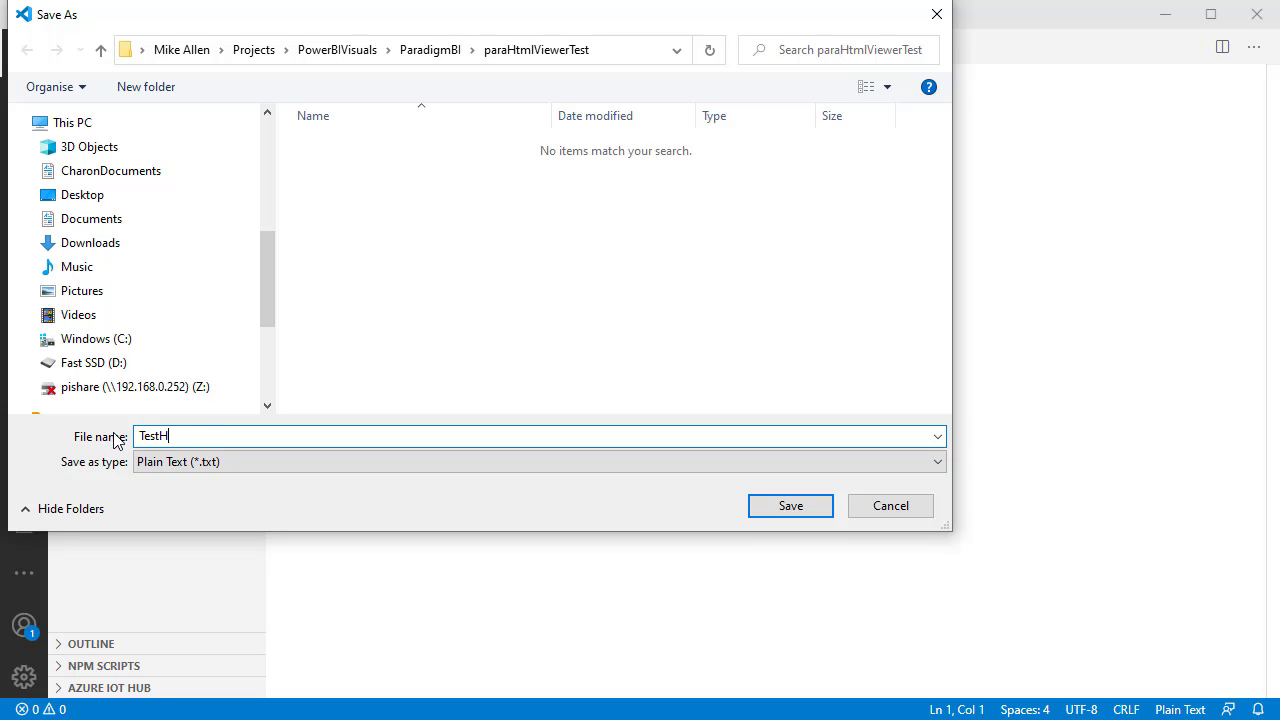
type("TML.html")
left_click(790, 510)
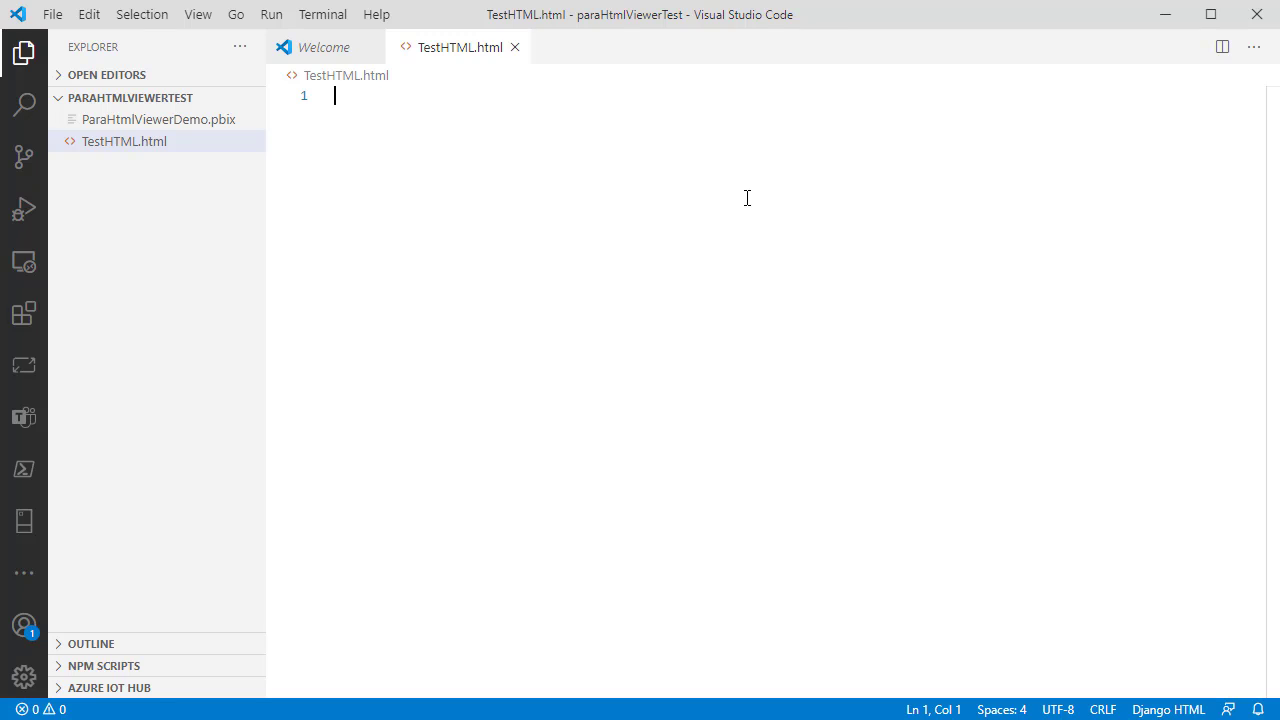
Enter an opening body tag followed by an empty div element in TestHTML.html.
type("<")
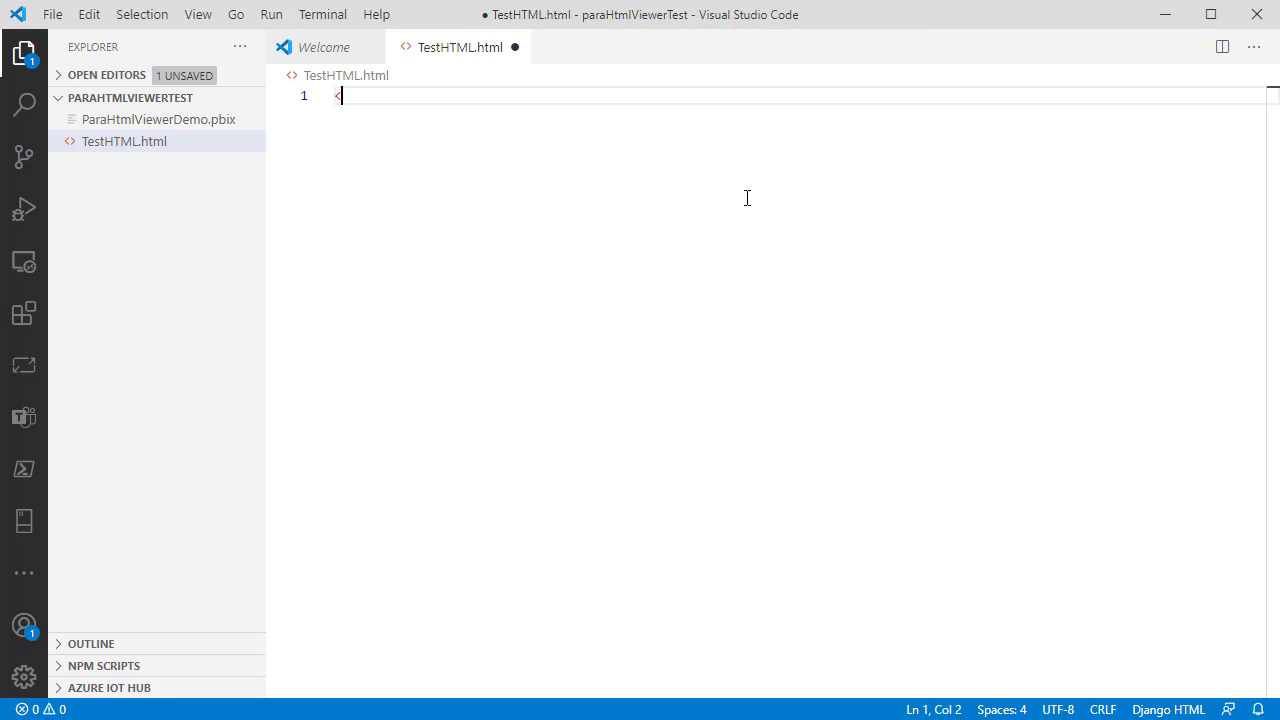
type("body><div")
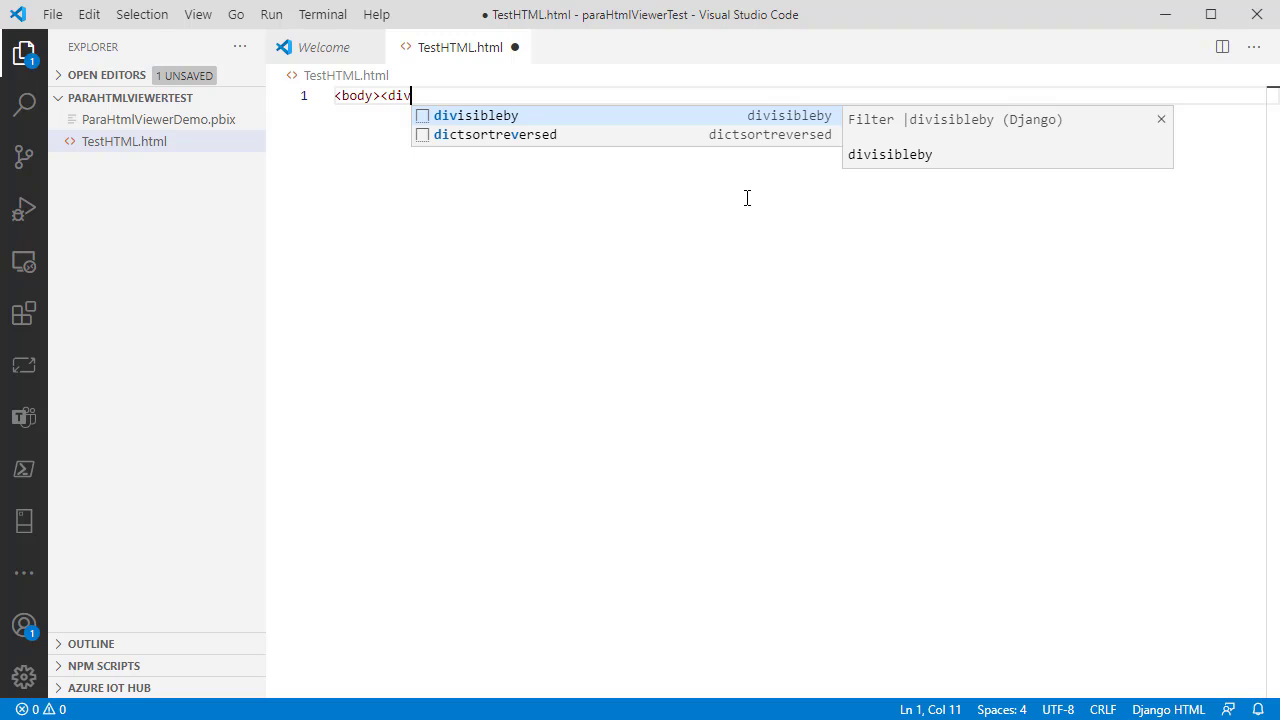
type(">")
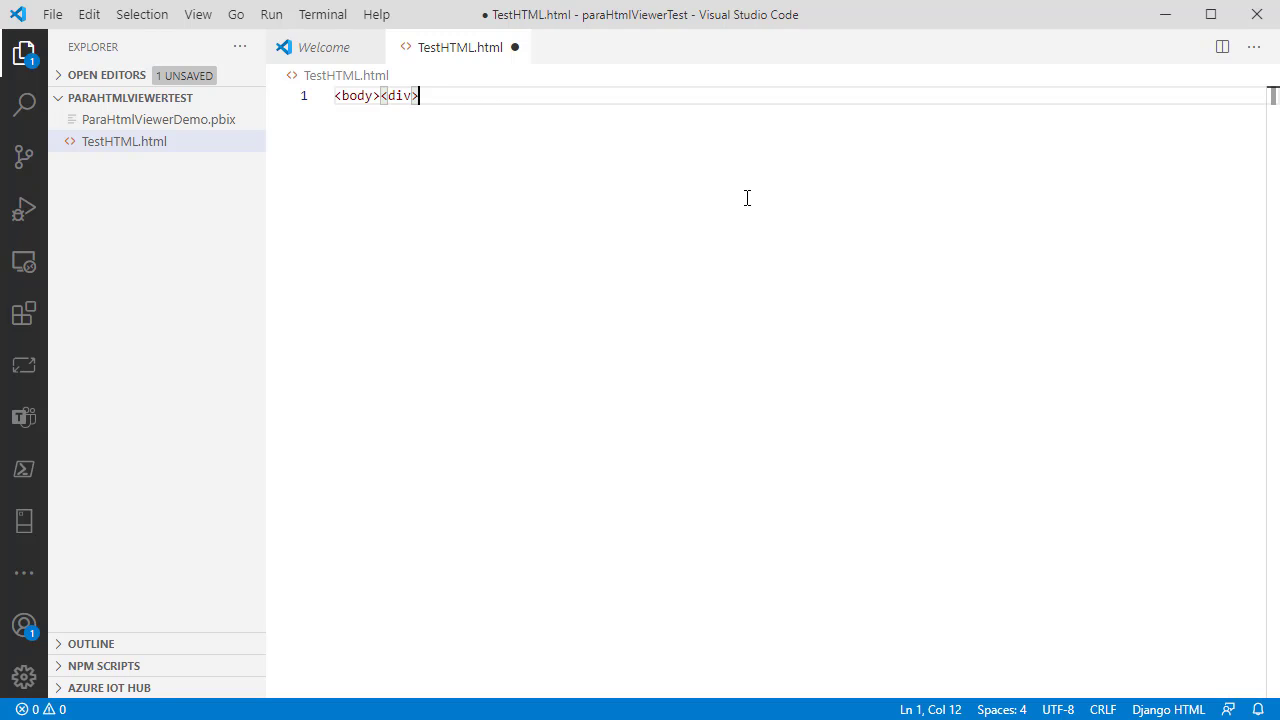
type("</div>")
Put the body tag and both div tags on separate lines and add the closing body tag below them.
left_click(381, 96)
key("Return")
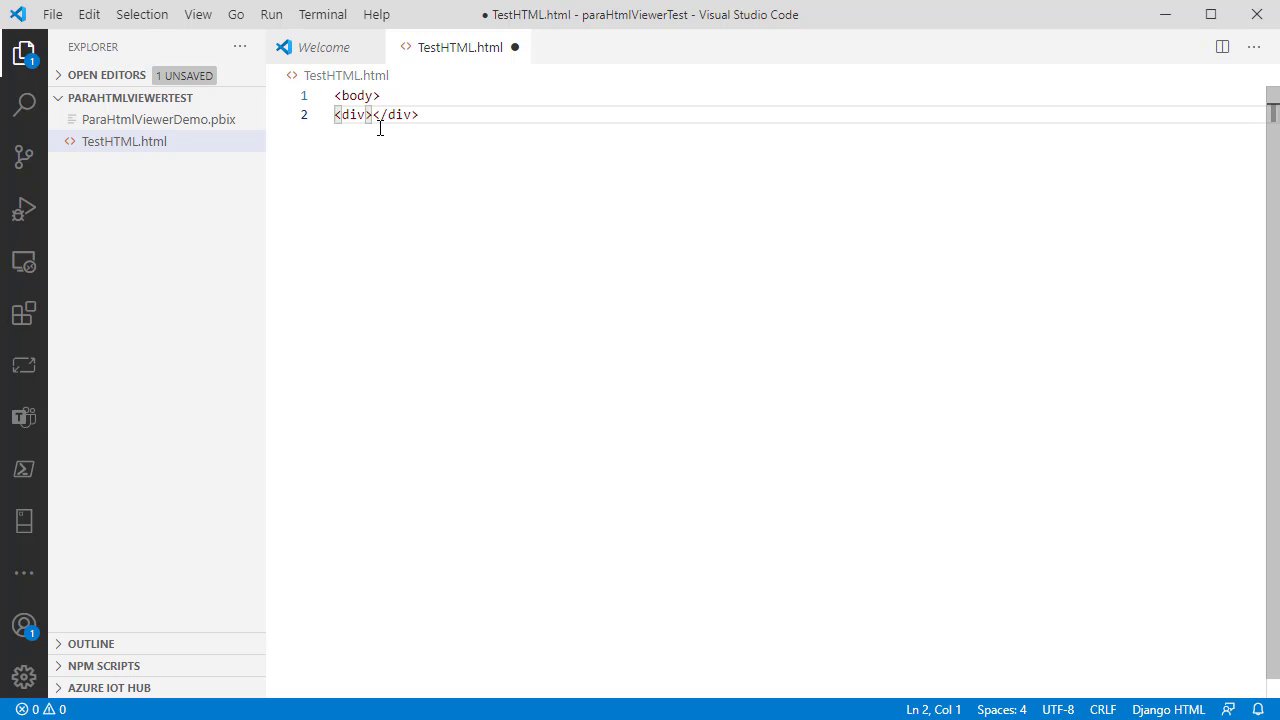
left_click(374, 119)
key("Return")
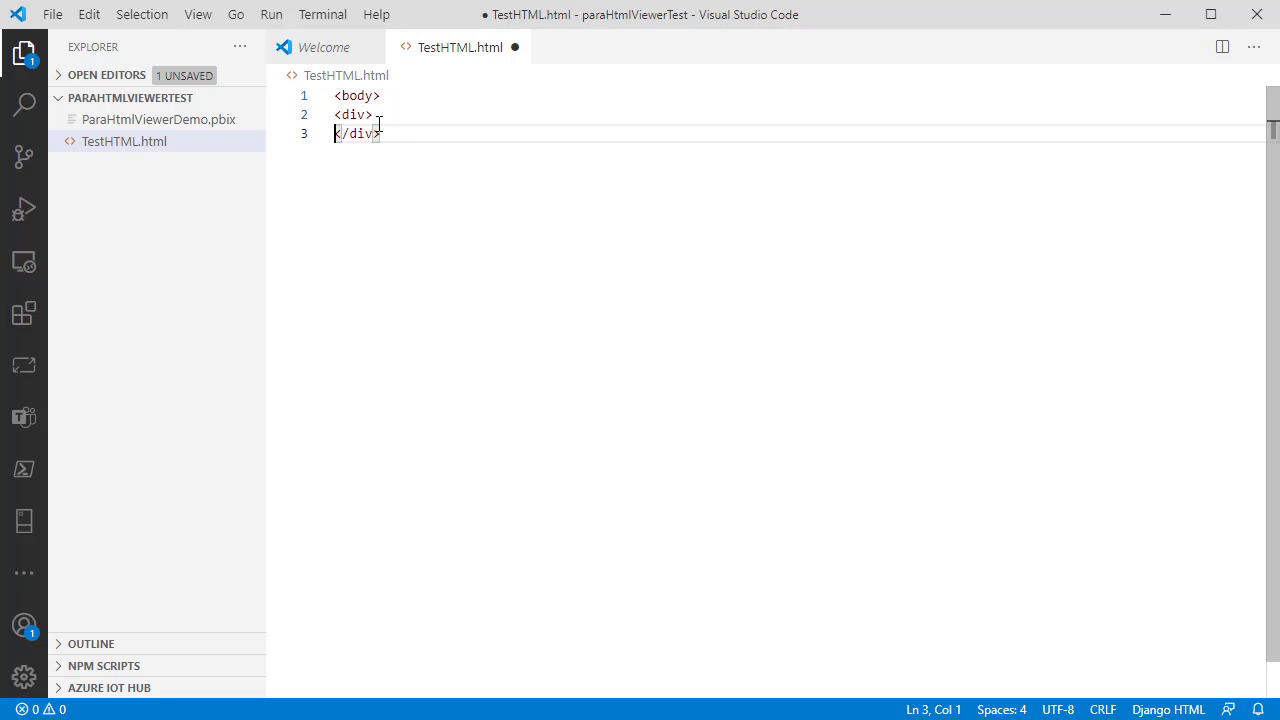
left_click(405, 134)
key("Return")
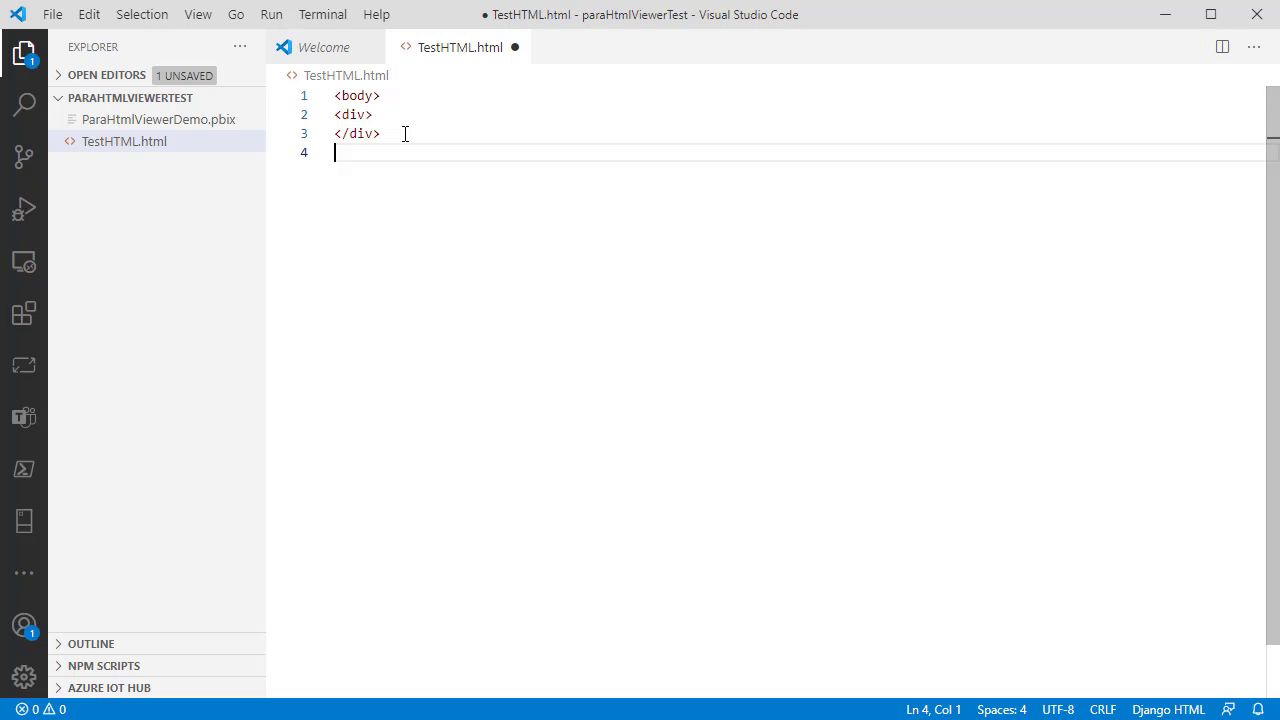
type("</body>")
Add an empty paragraph element on a new line inside the div.
left_click(388, 114)
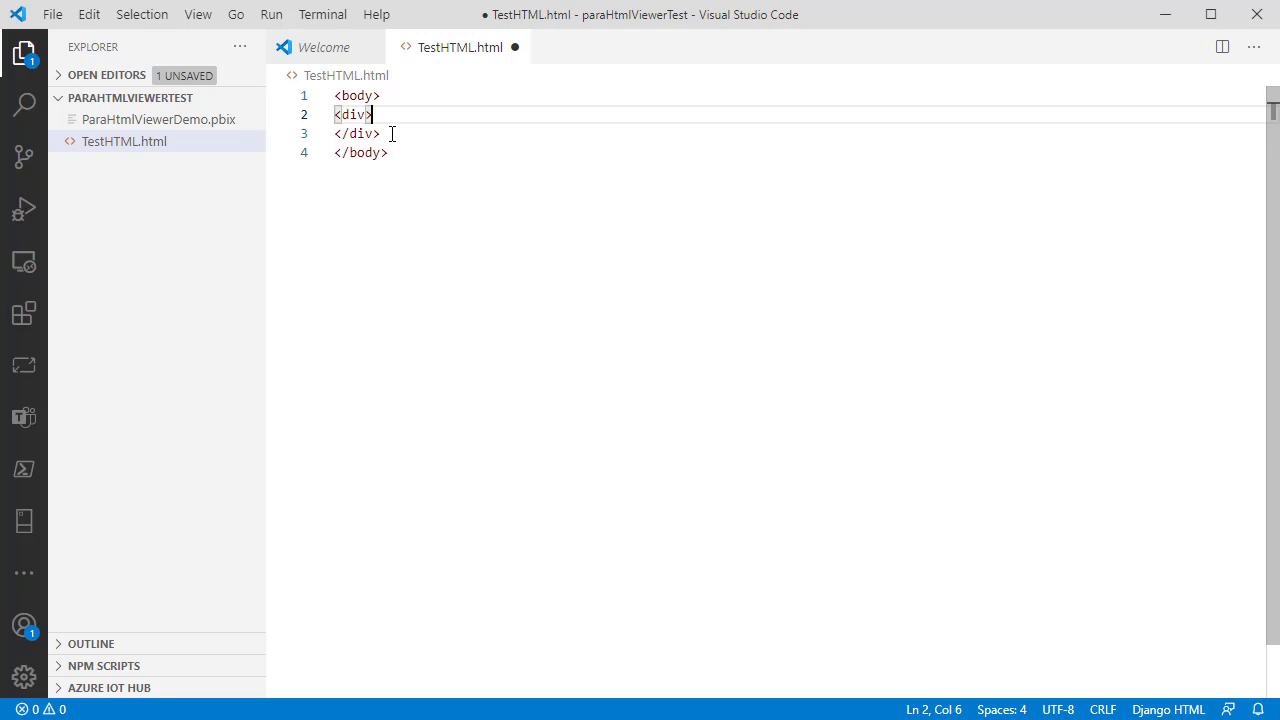
key("Return")
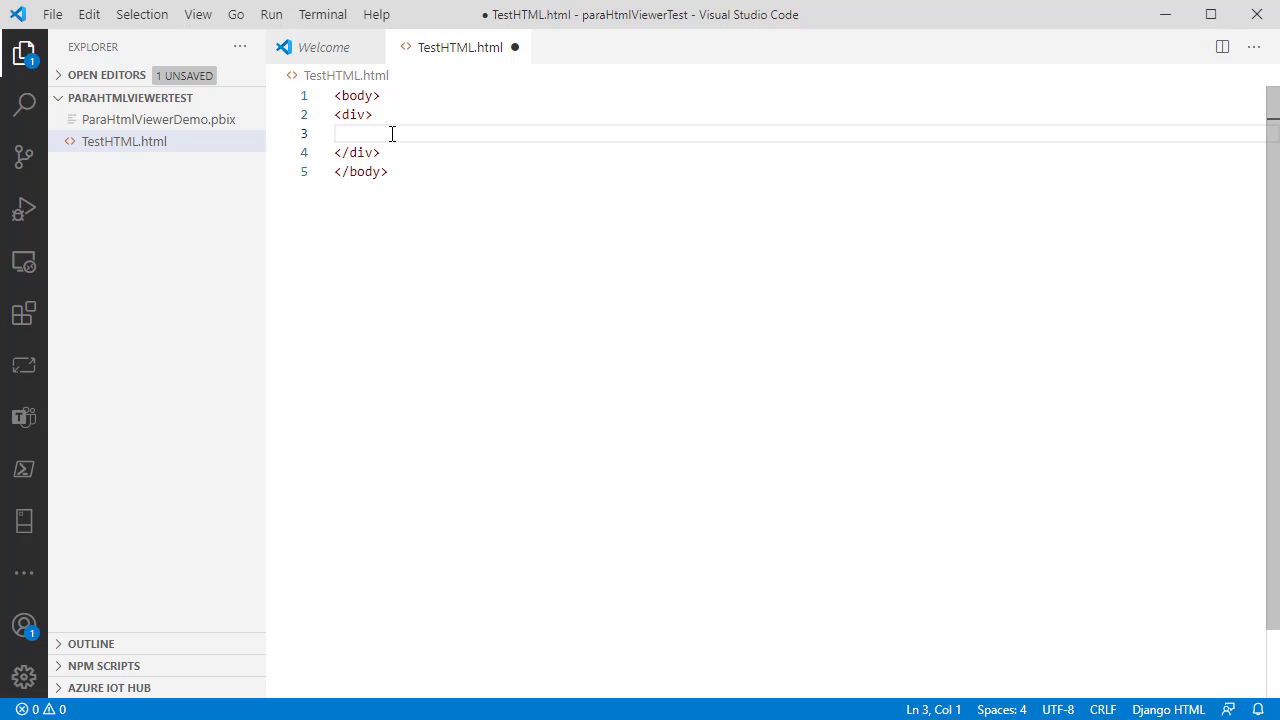
type("<p")
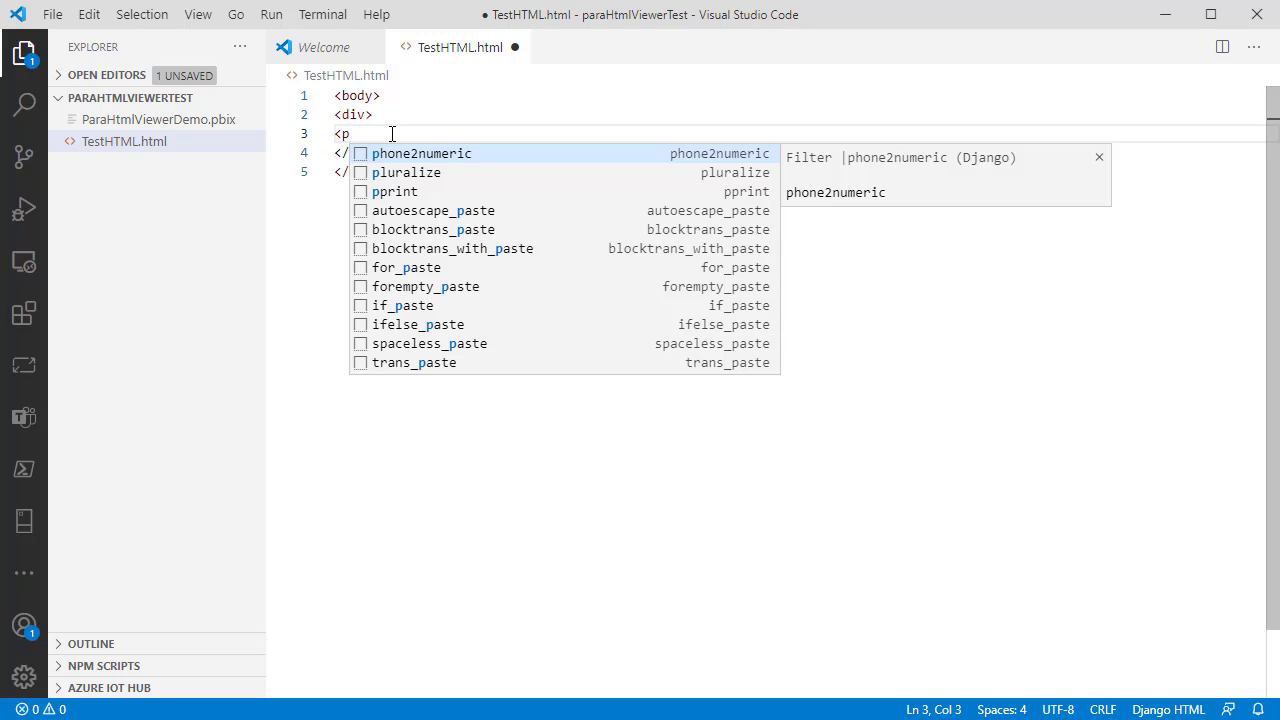
type(">")
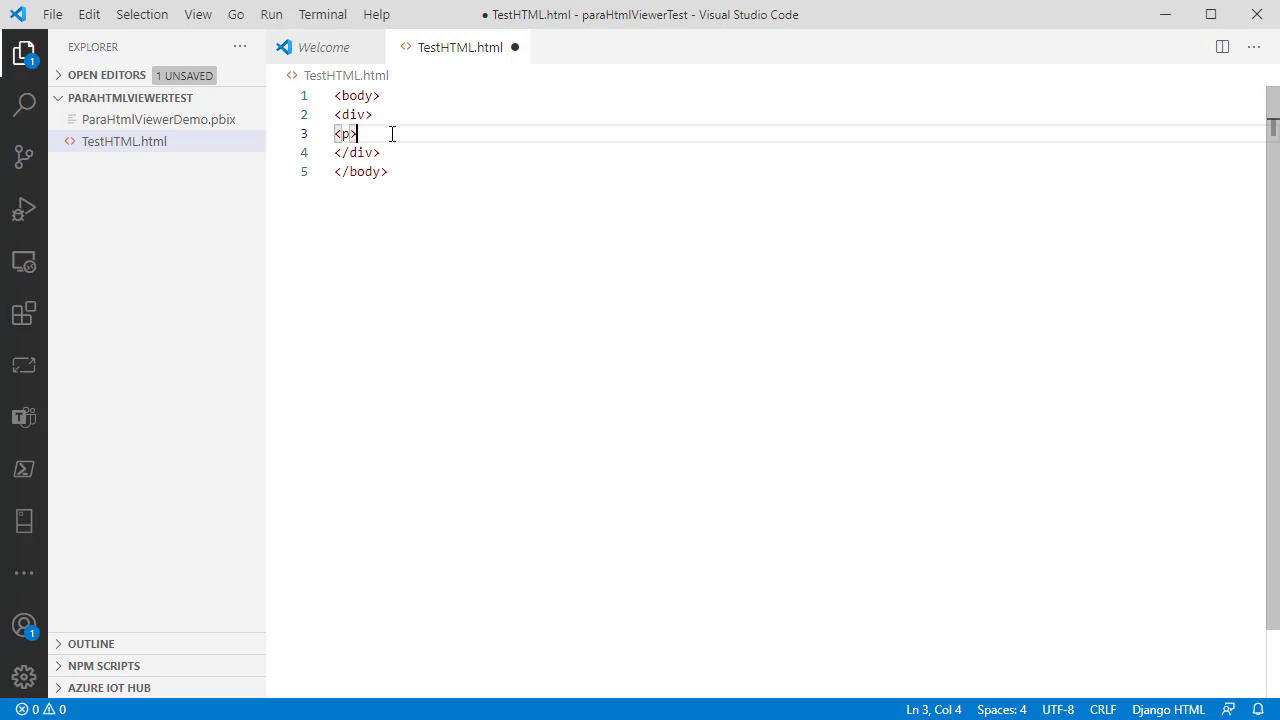
type("</p>")
Duplicate the empty paragraph on the line below and enter the text "KPI here" in the first one.
left_click_drag(335, 133, 420, 126)
key("ctrl+c")
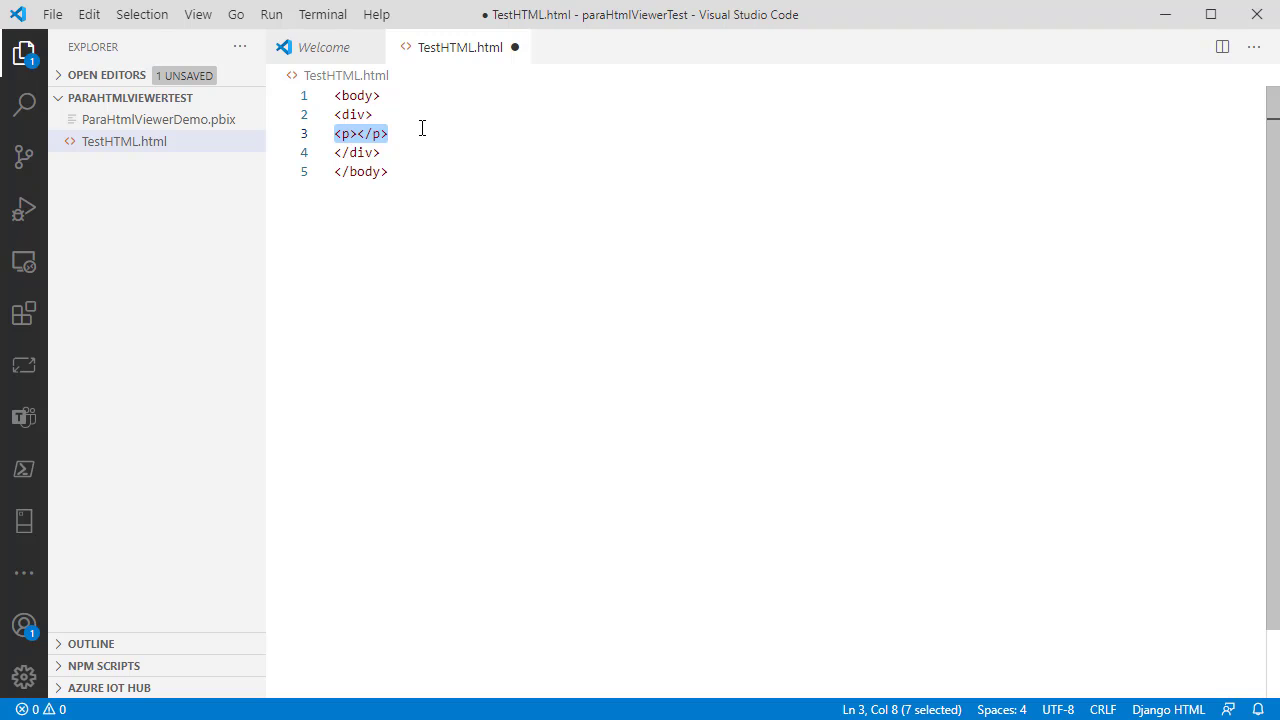
left_click(396, 133)
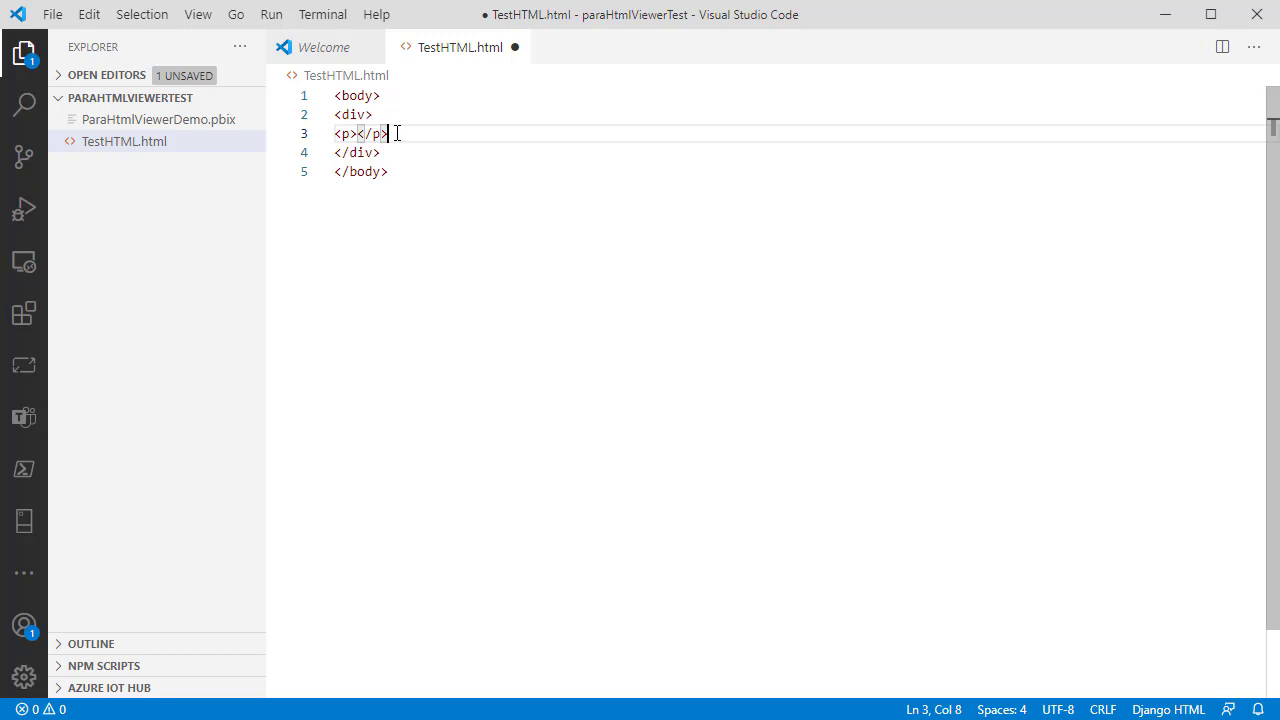
key("Return")
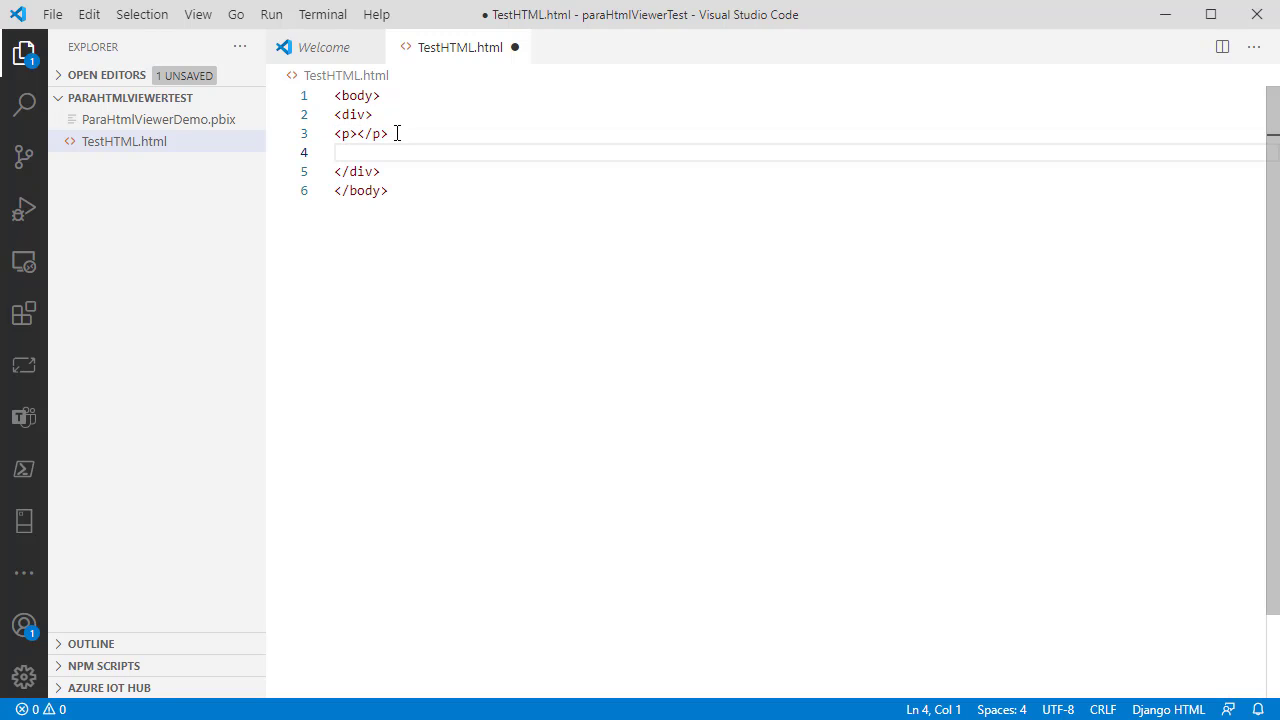
key("ctrl+v")
left_click(358, 133)
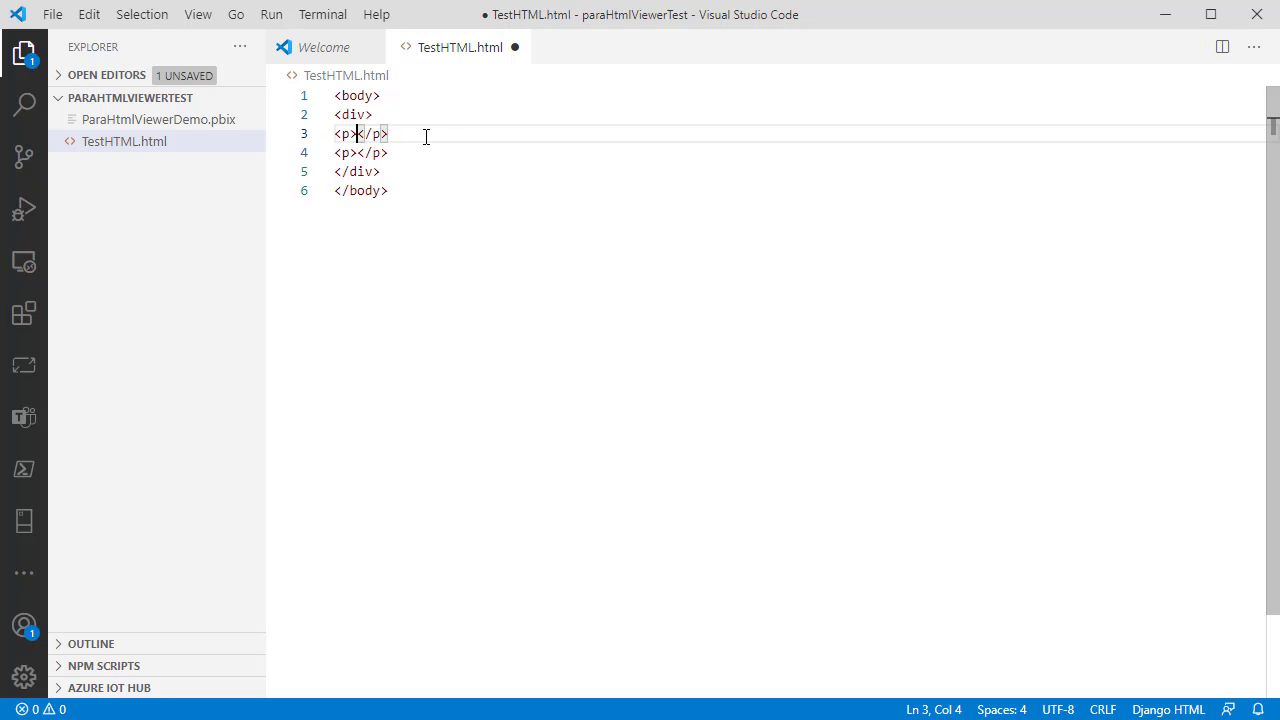
type("KPI here")
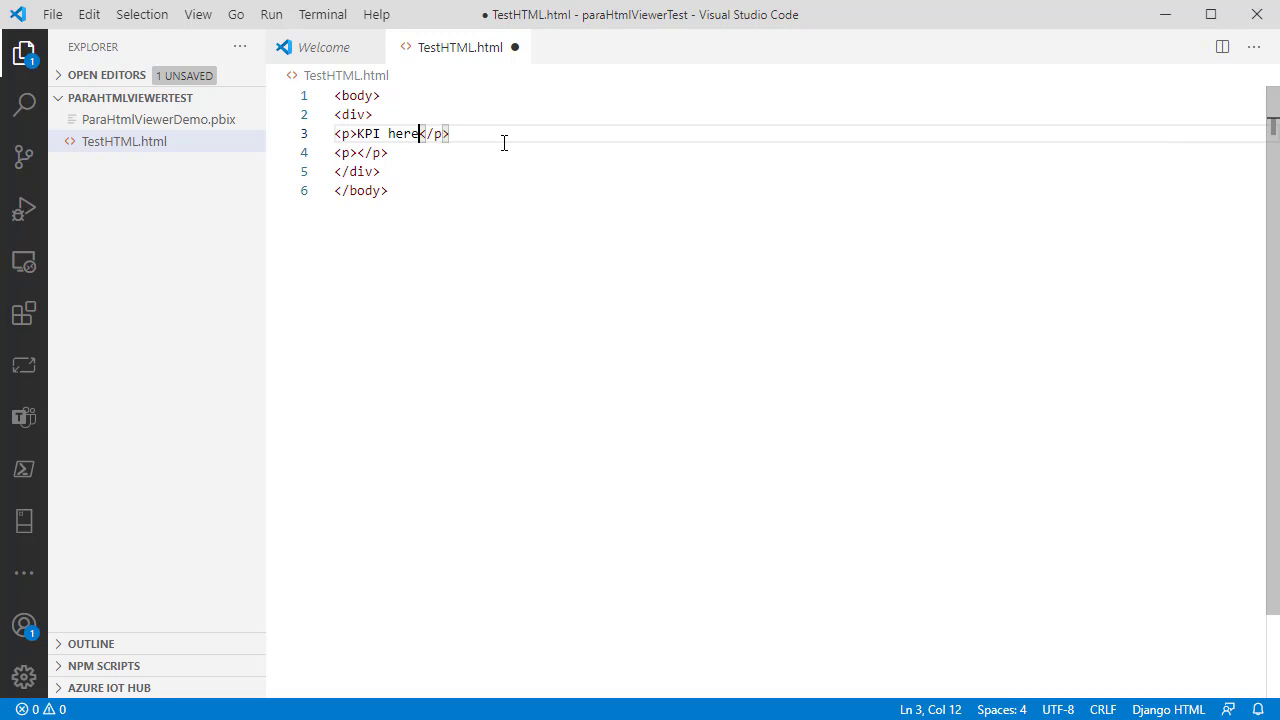
Give the second paragraph the attribute id="kpi" and save TestHTML.html.
left_click(352, 157)
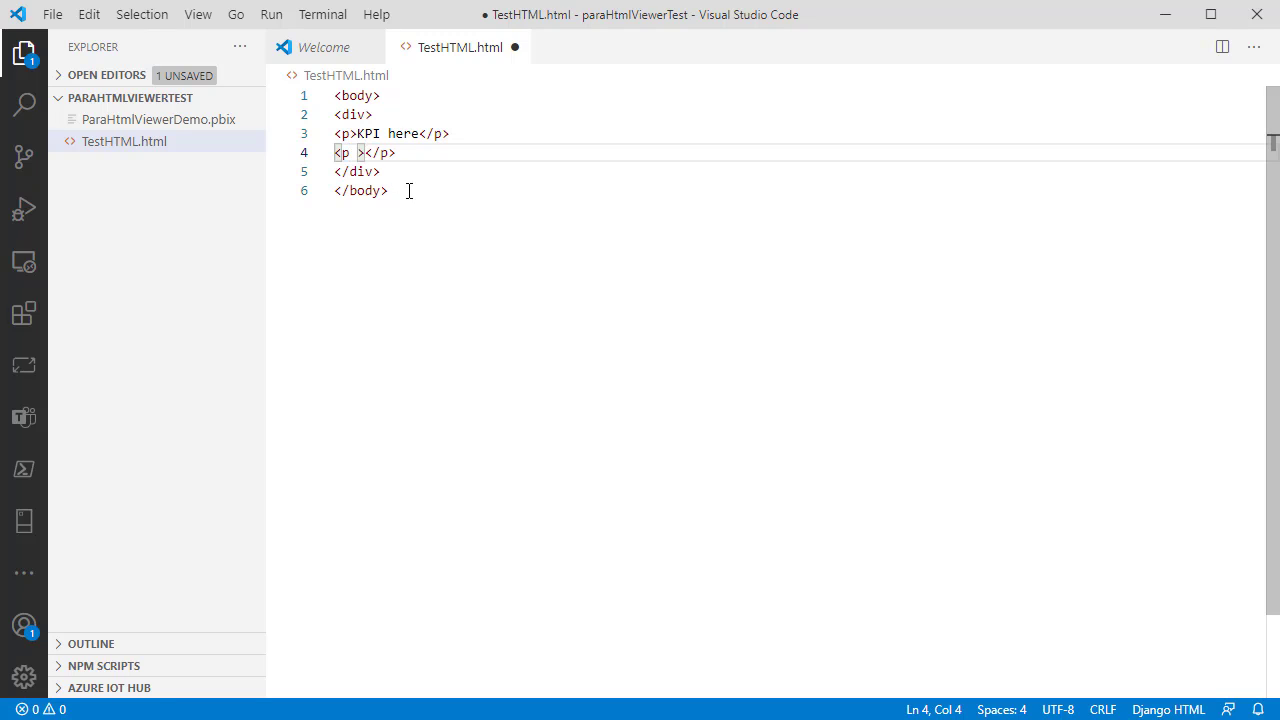
type("id=\"kpie")
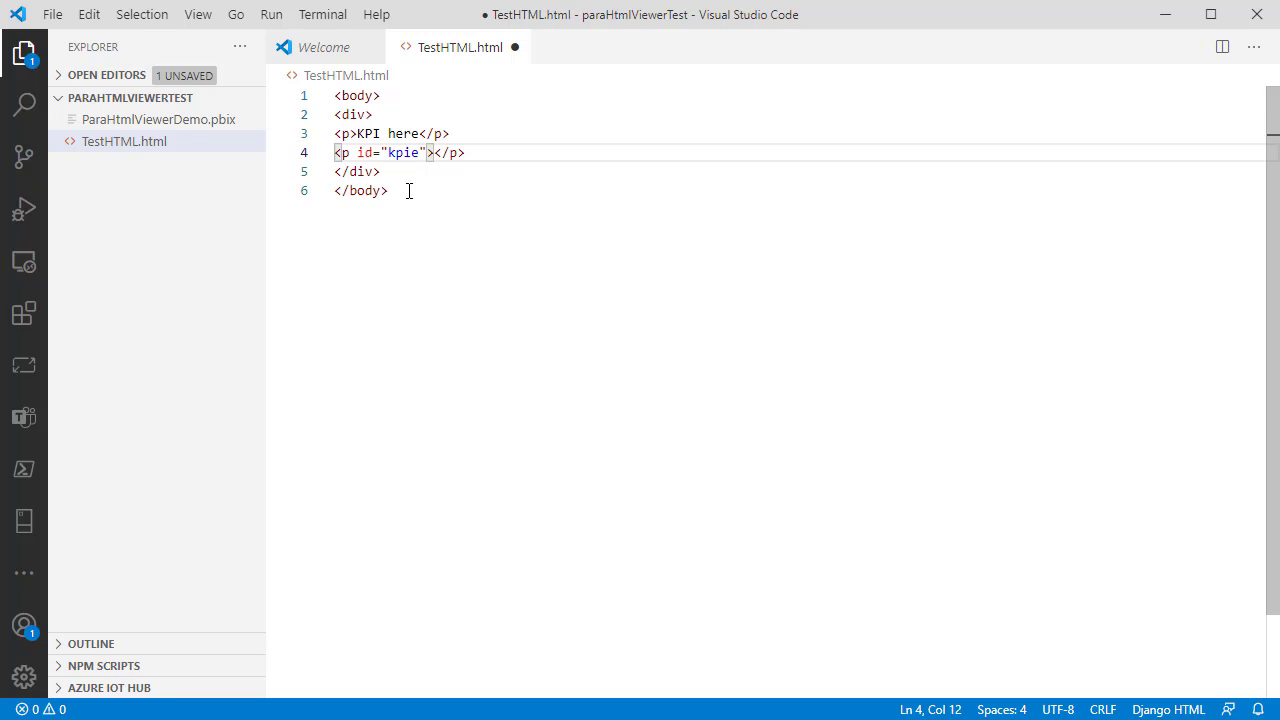
key("BackSpace")
left_click(52, 14)
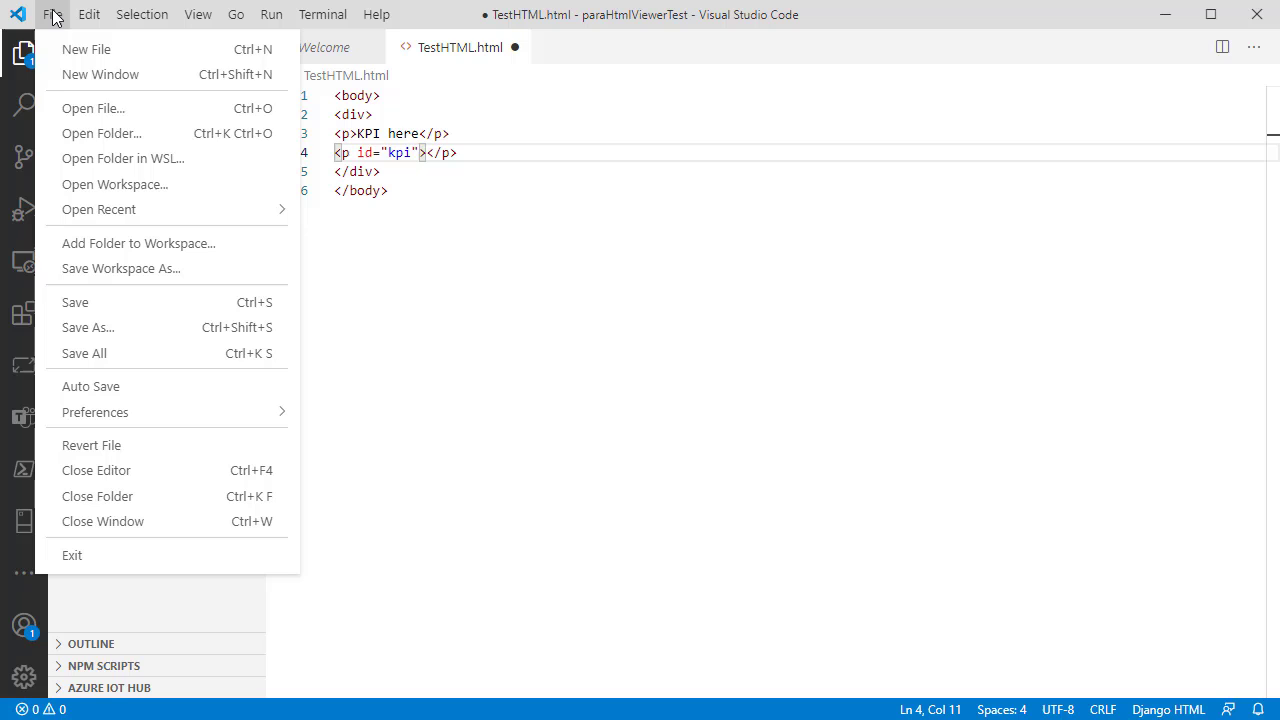
left_click(87, 306)
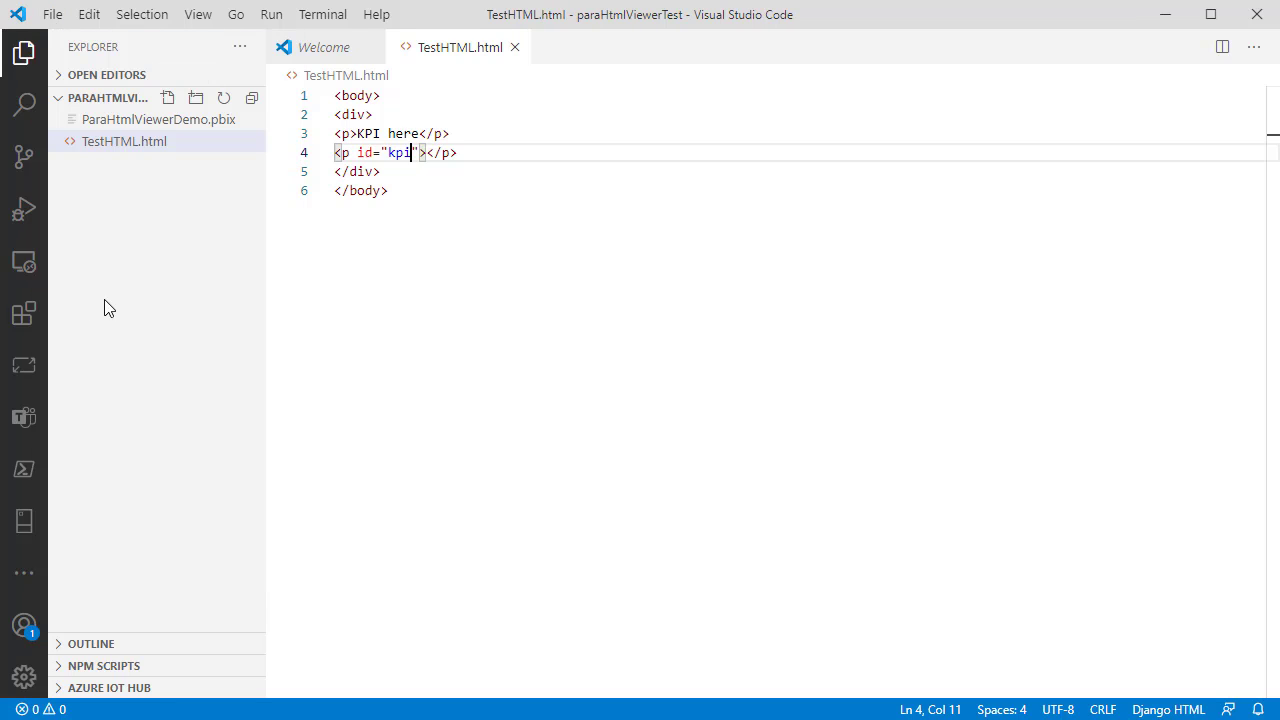
Switch to File Explorer, open the paraHtmlViewerTest folder beside the other windows, and bring Azure Storage Explorer's pbiviz HTML folder to the front.
left_click_drag(863, 8, 1036, 86)
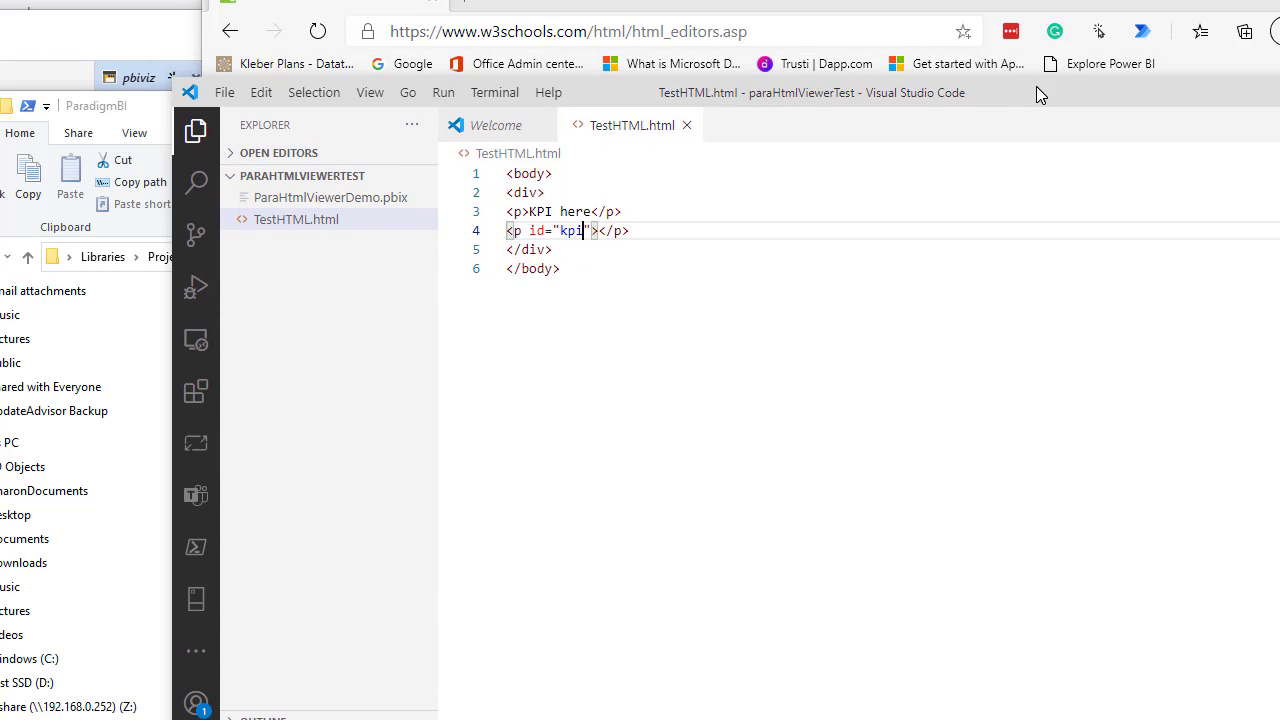
left_click(154, 106)
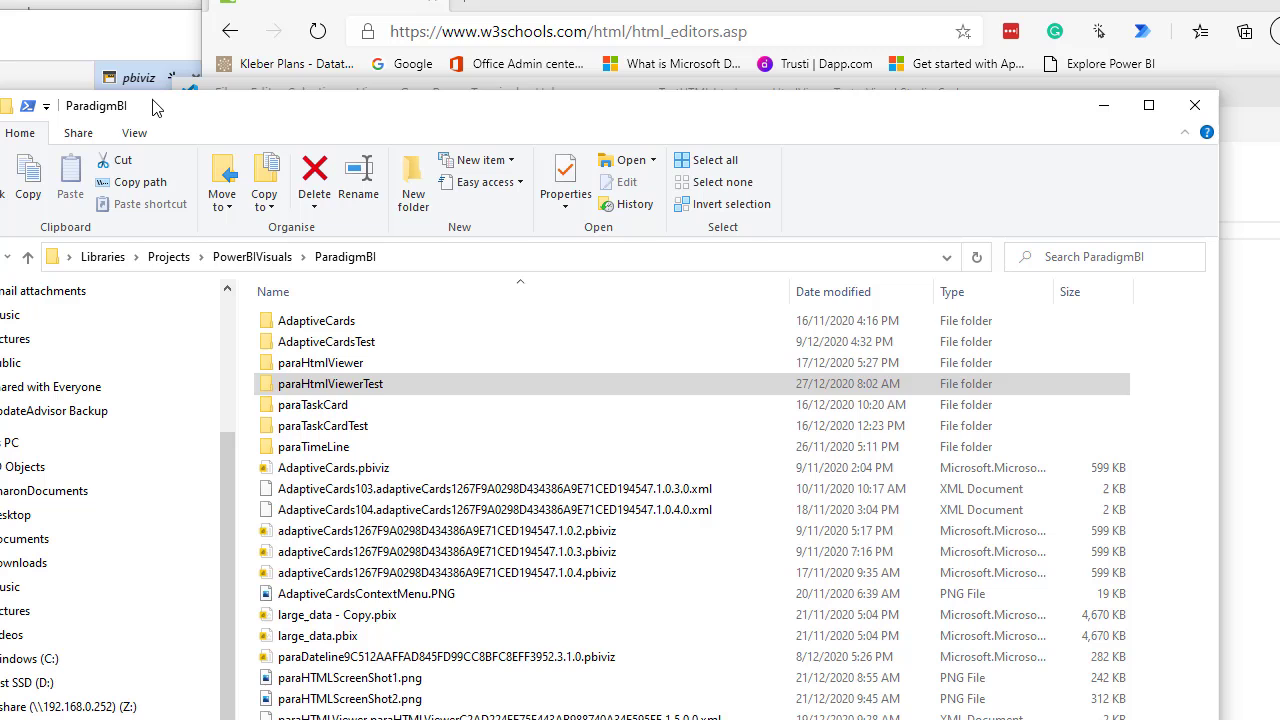
double_click(326, 386)
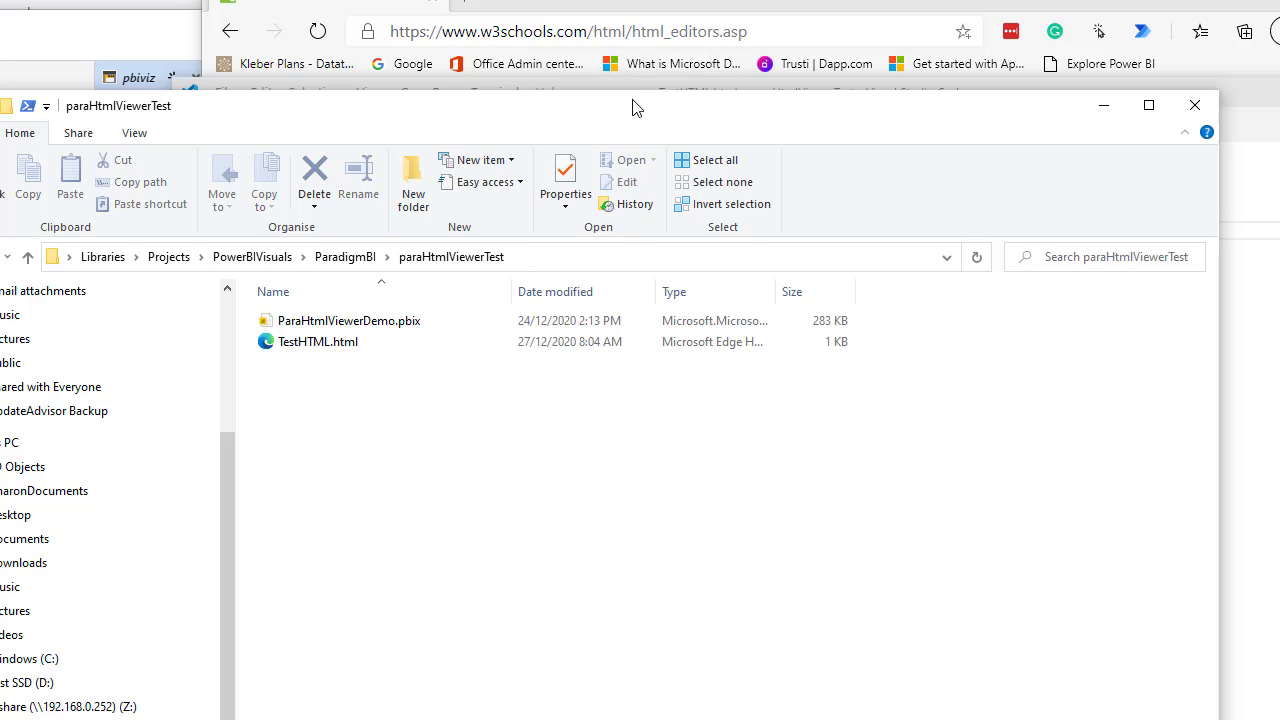
left_click_drag(634, 106, 864, 0)
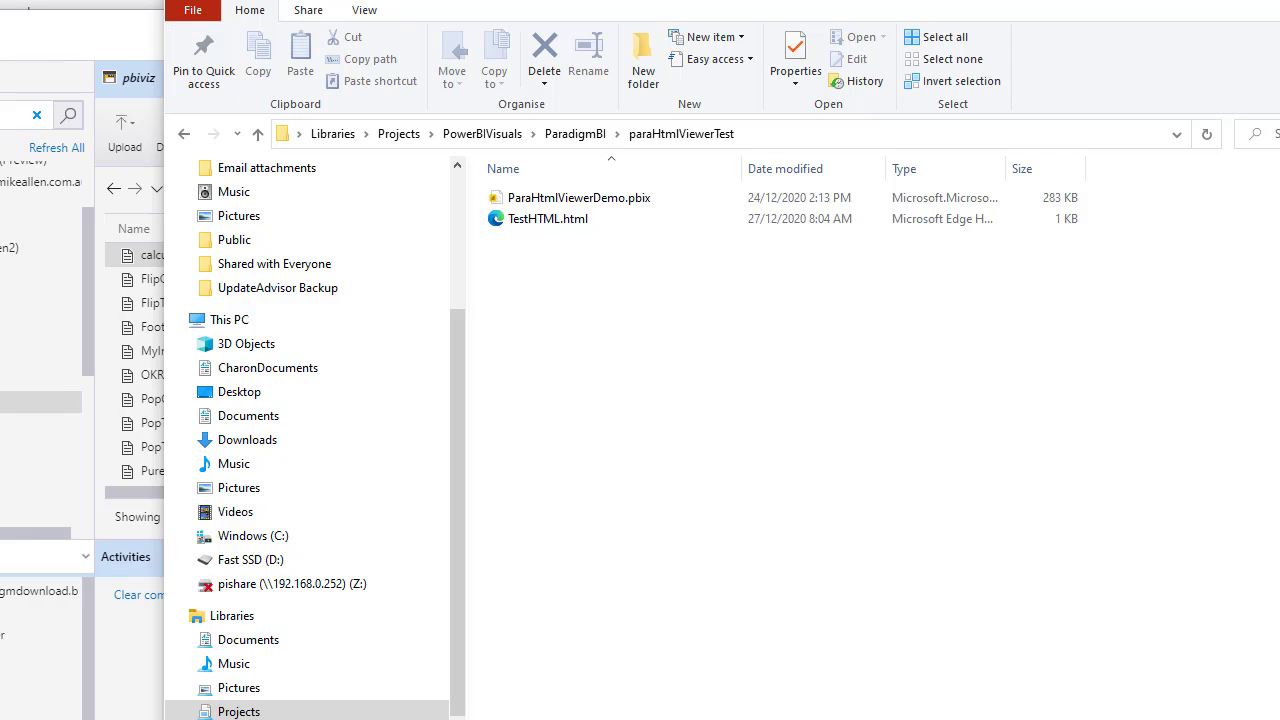
key("alt+Tab")
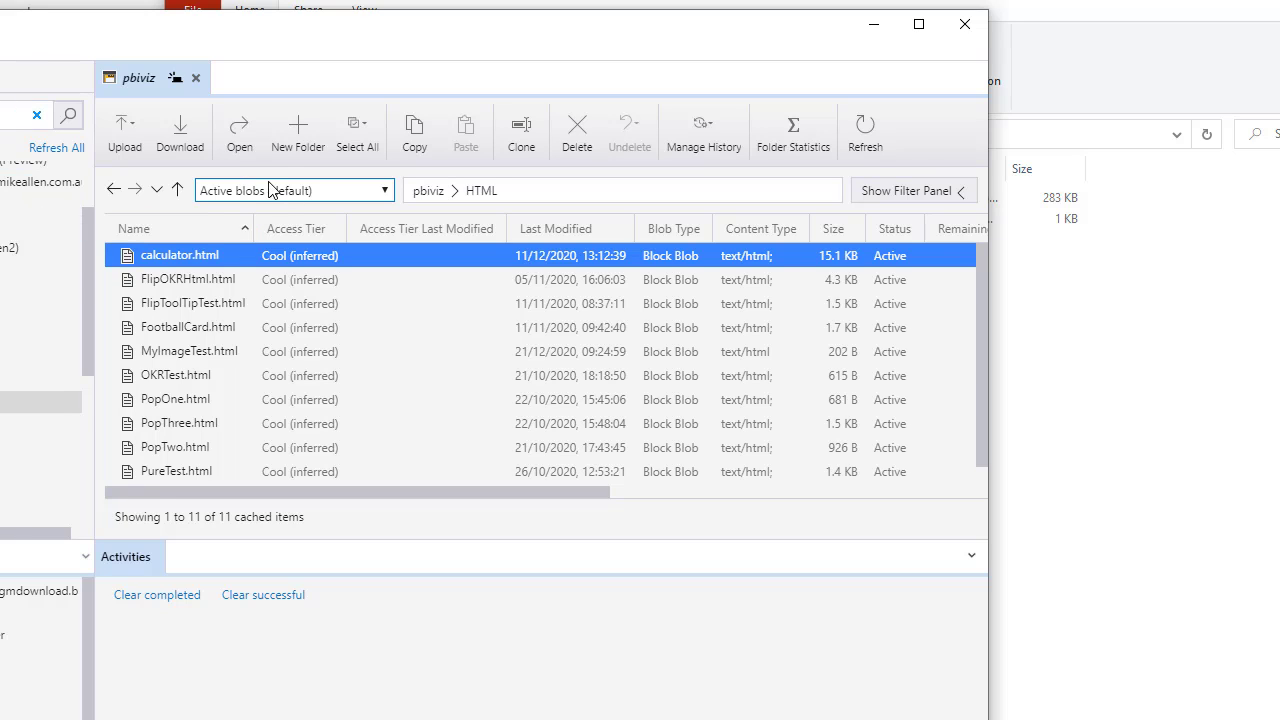
Upload TestHTML.html from the paraHtmlViewerTest folder to the pbiviz/HTML folder in Azure Storage Explorer, keeping both windows accessible.
left_click(1092, 4)
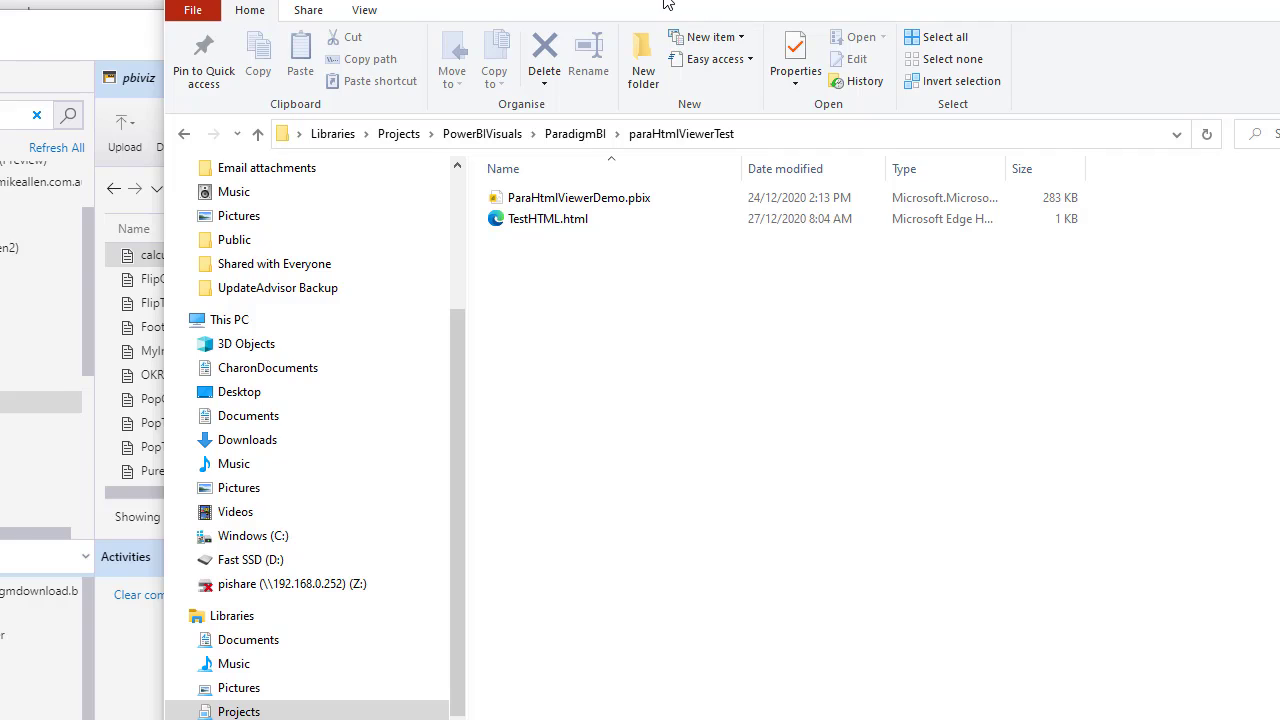
left_click_drag(672, 5, 788, 0)
left_click_drag(674, 207, 197, 398)
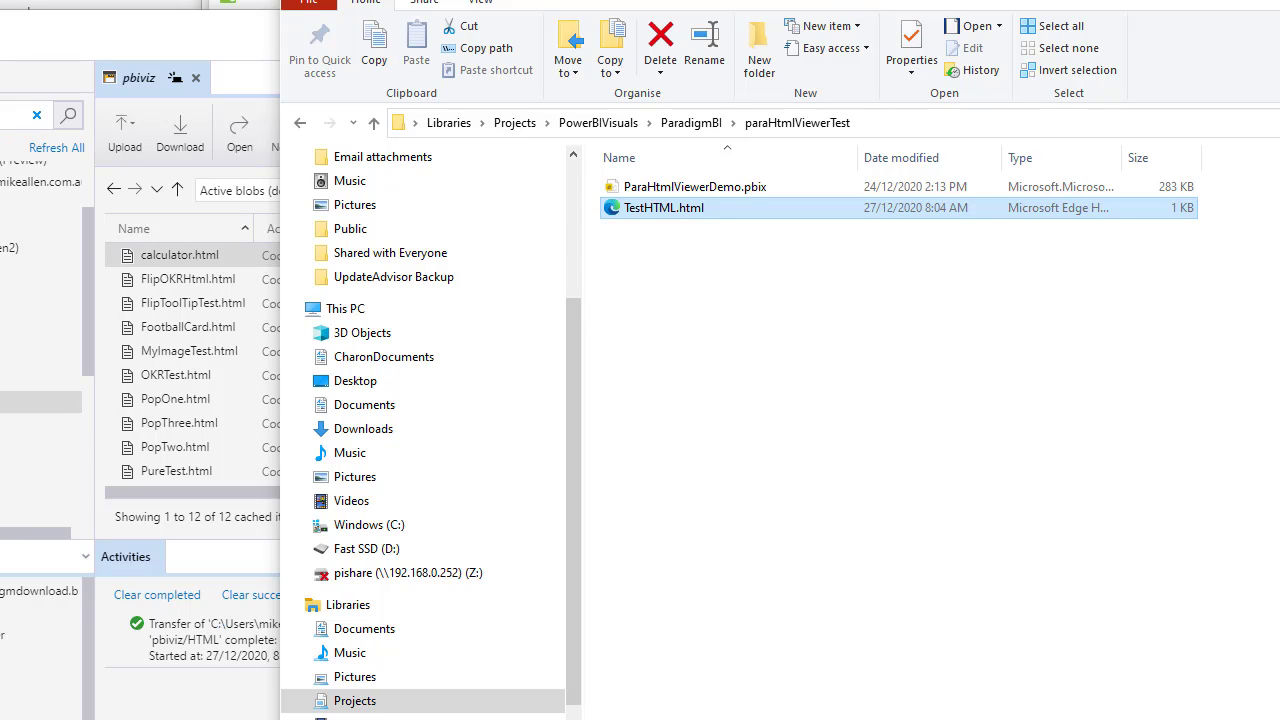
left_click_drag(700, 0, 816, 0)
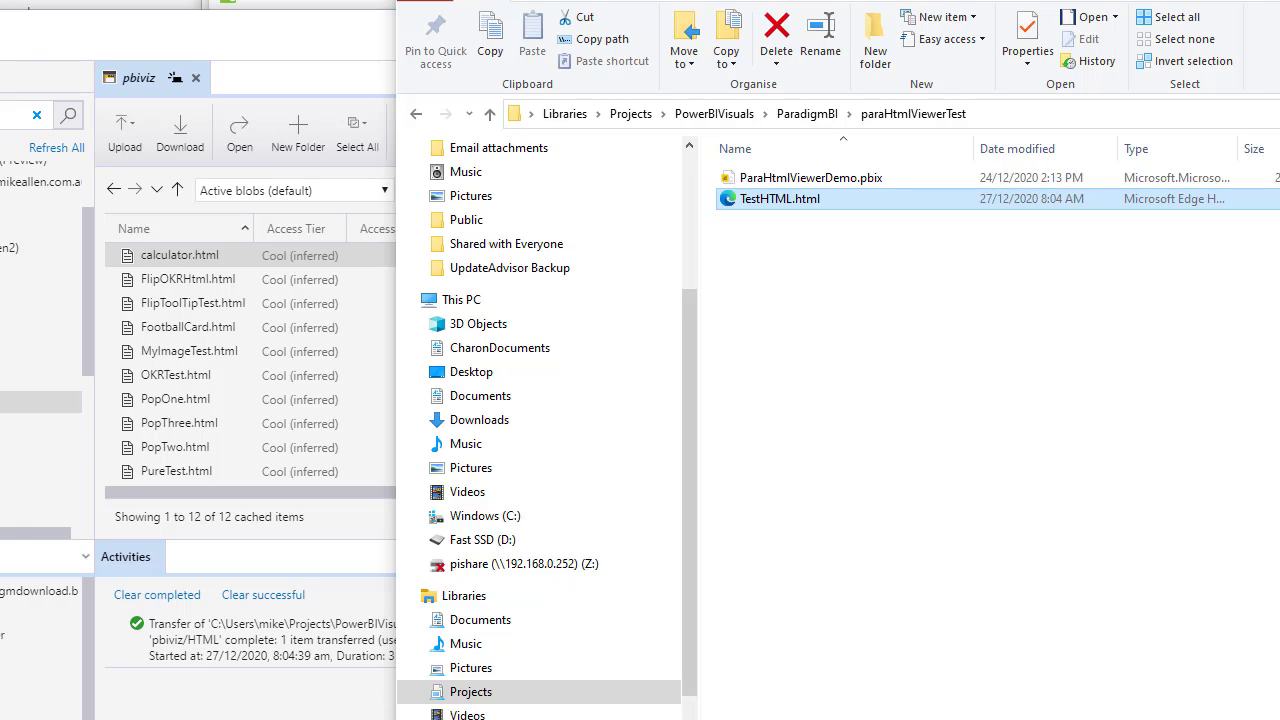
Switch to Power BI Desktop, open the recent report ParaHtmlViewerDemo.pbix and open its queries in the Power Query Editor.
key("super")
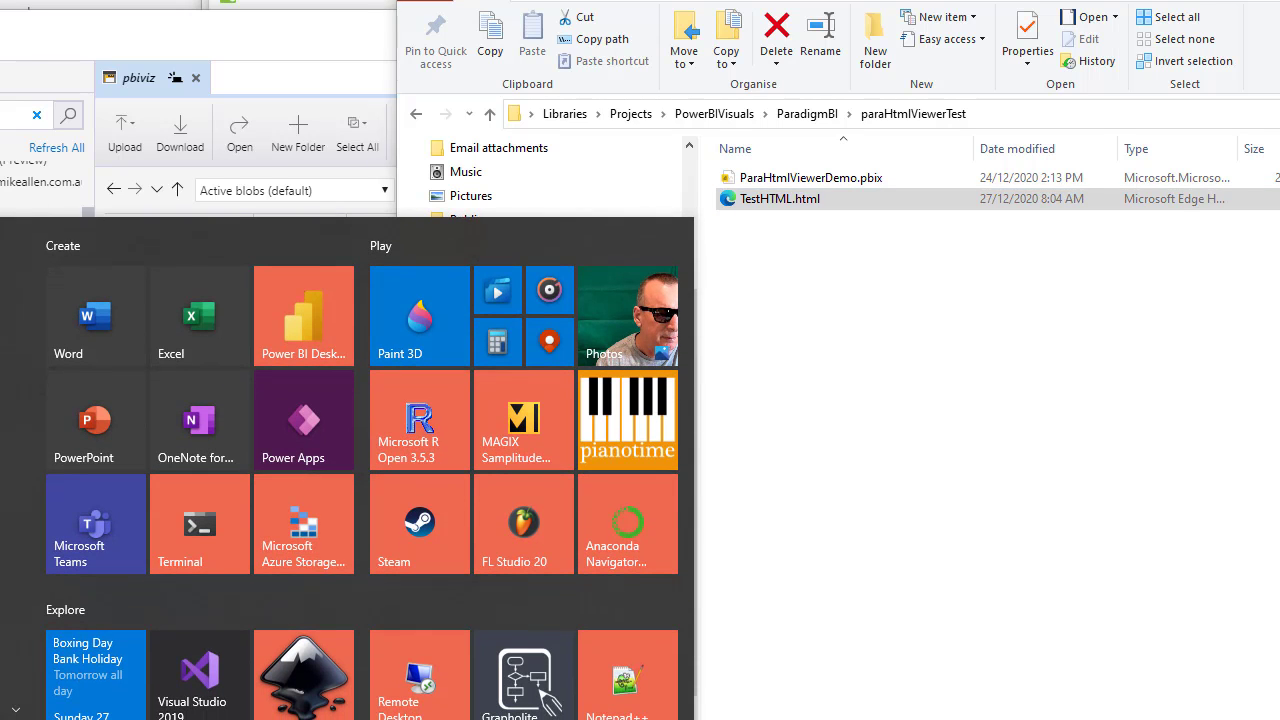
left_click(285, 323)
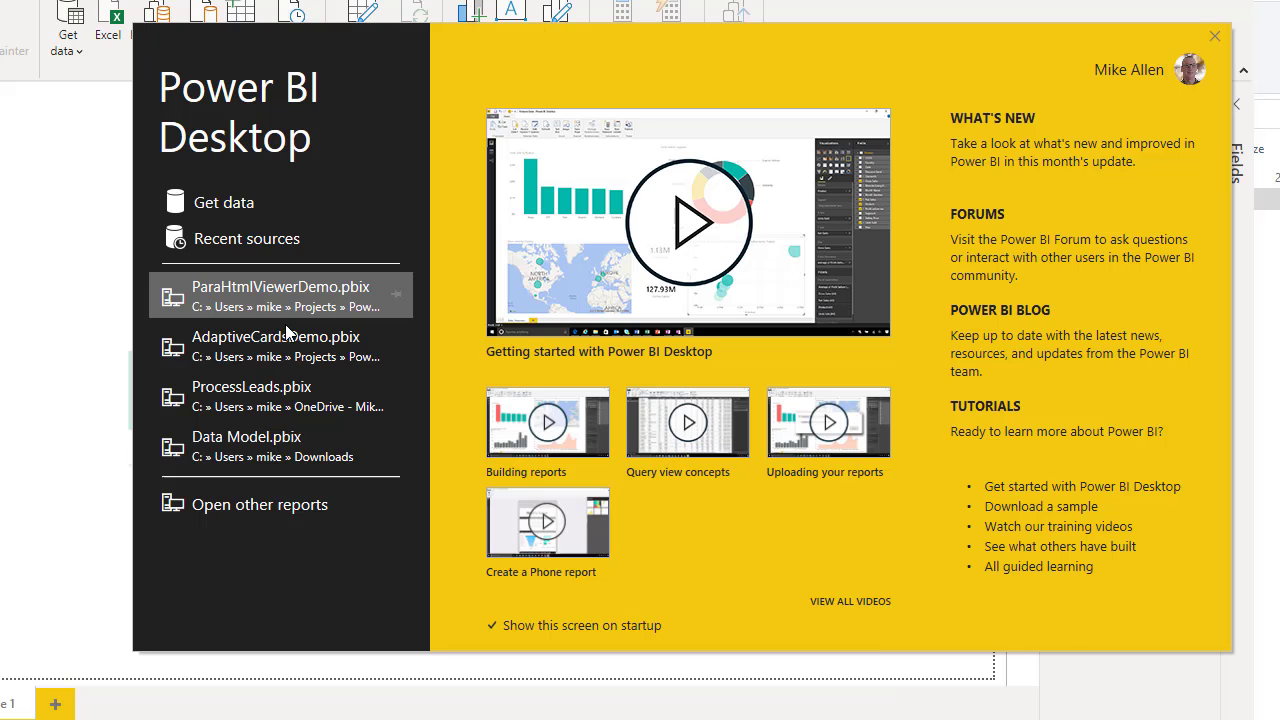
left_click(249, 288)
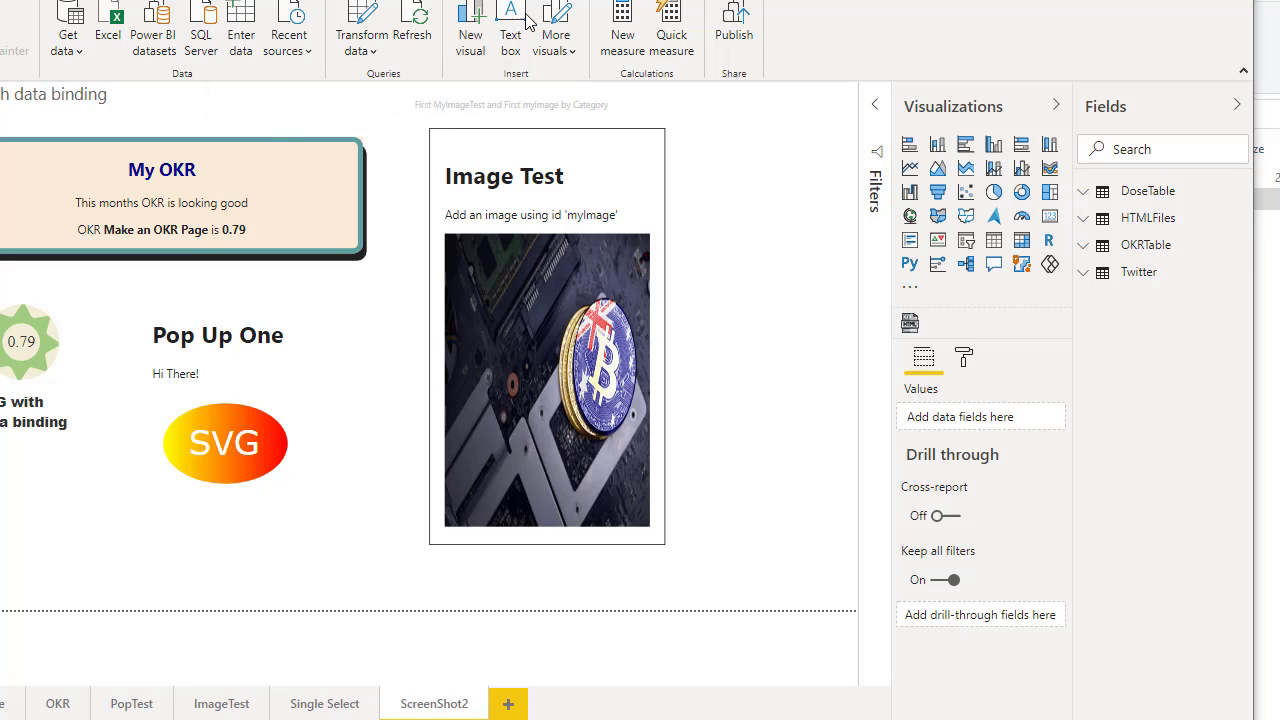
left_click(350, 50)
left_click(375, 91)
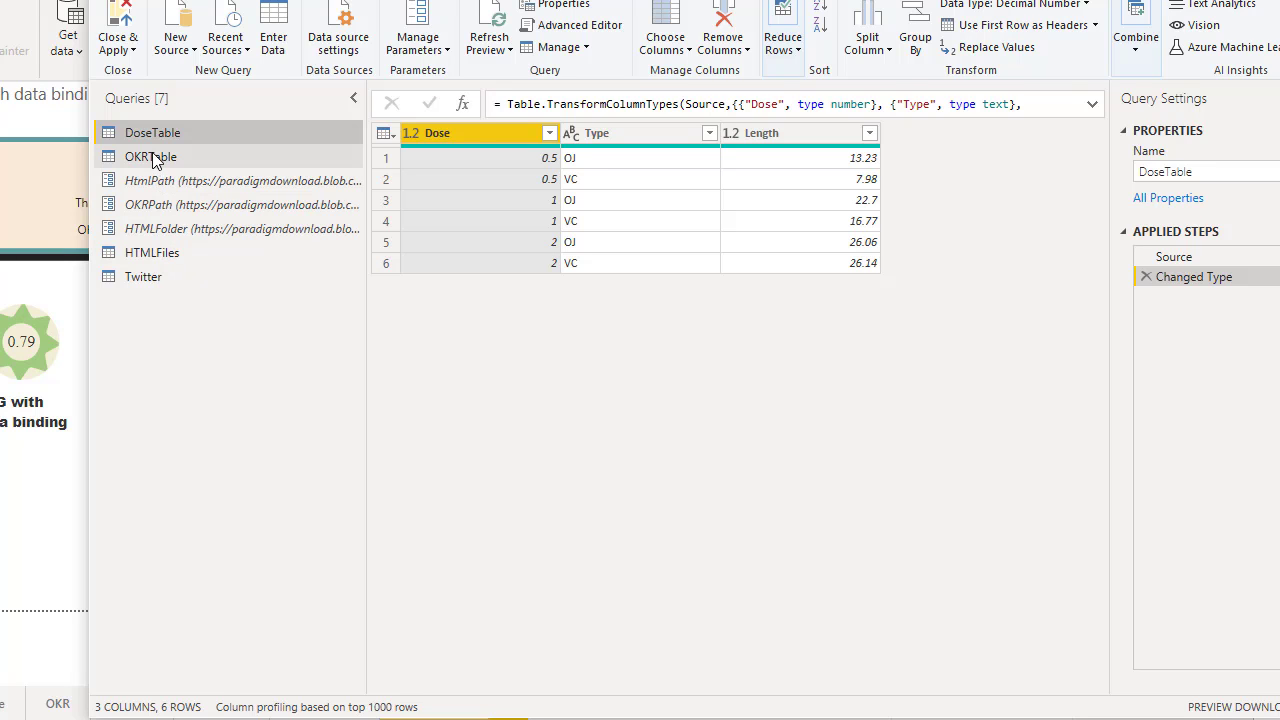
Review the HTMLFiles, Twitter, DoseTable and OKRTable queries and the HTMLFolder parameter.
left_click(151, 259)
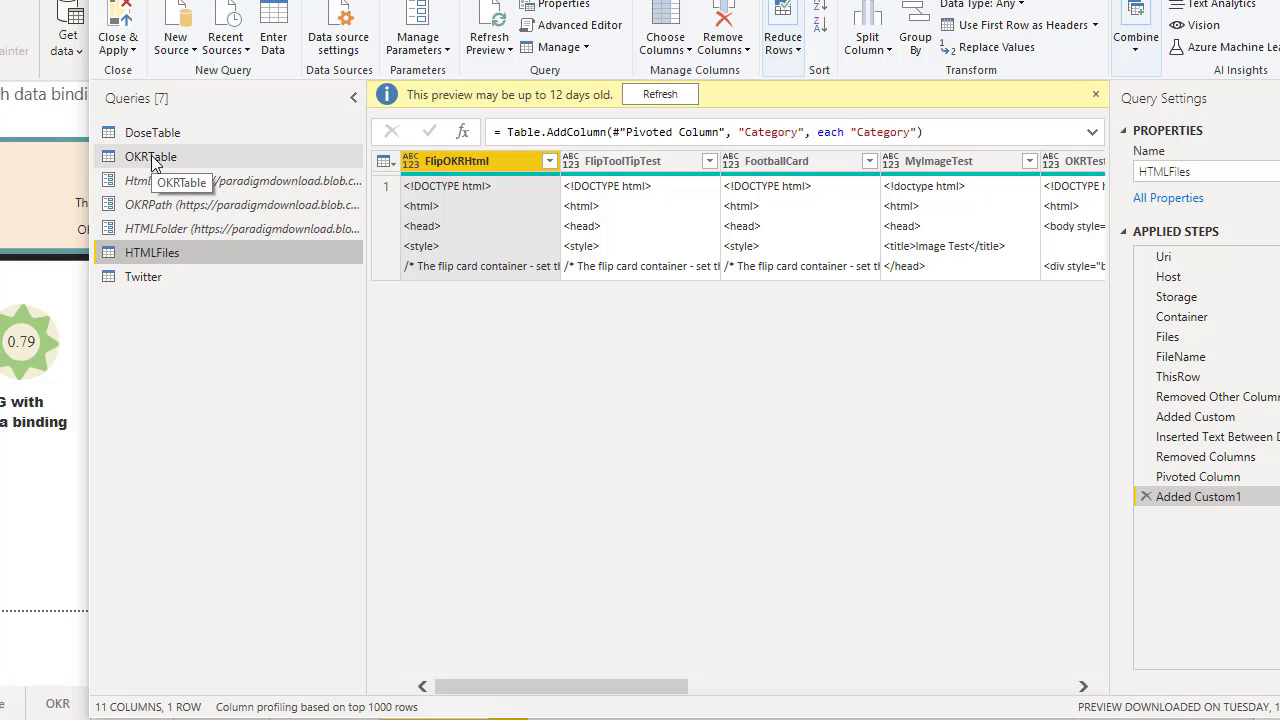
left_click(144, 275)
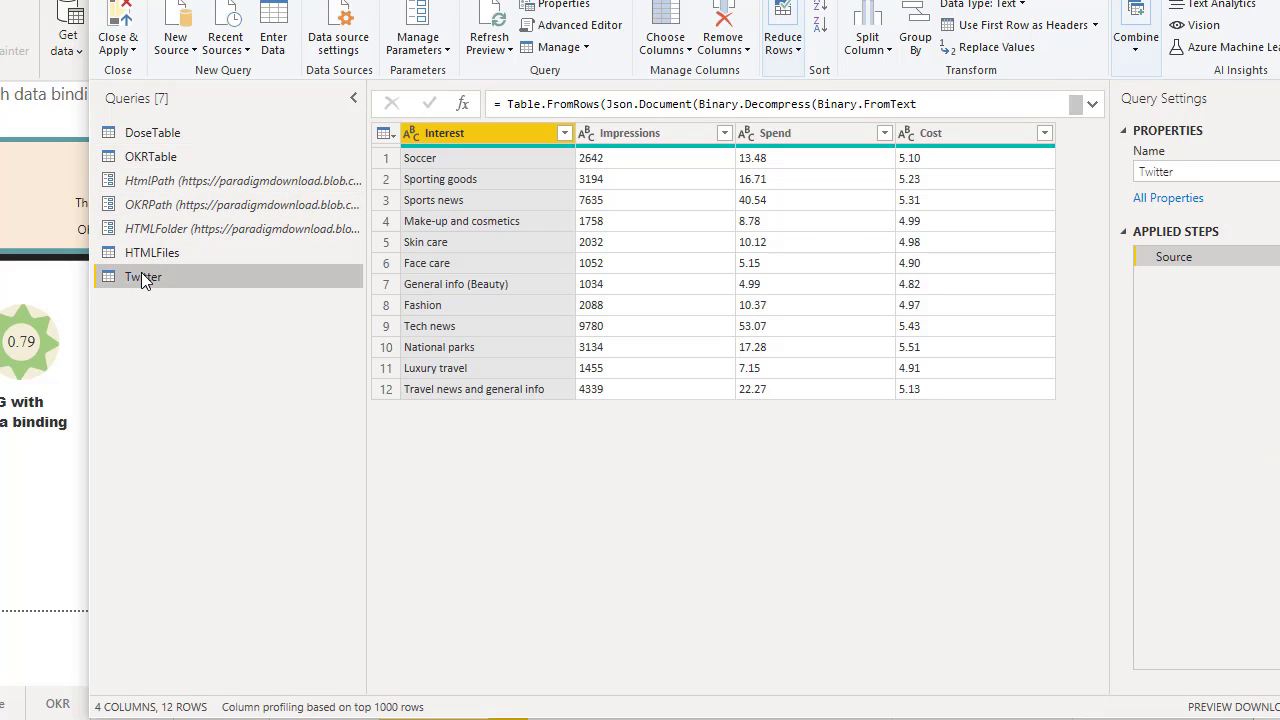
left_click(152, 131)
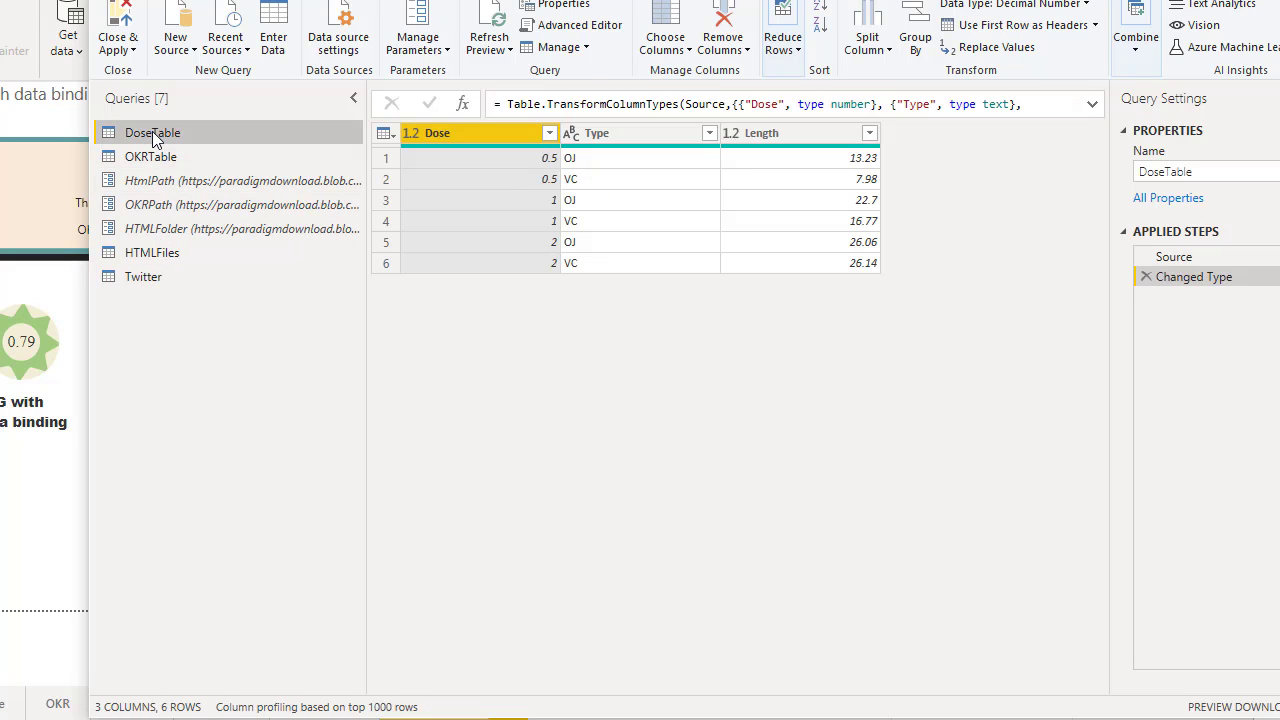
left_click(151, 156)
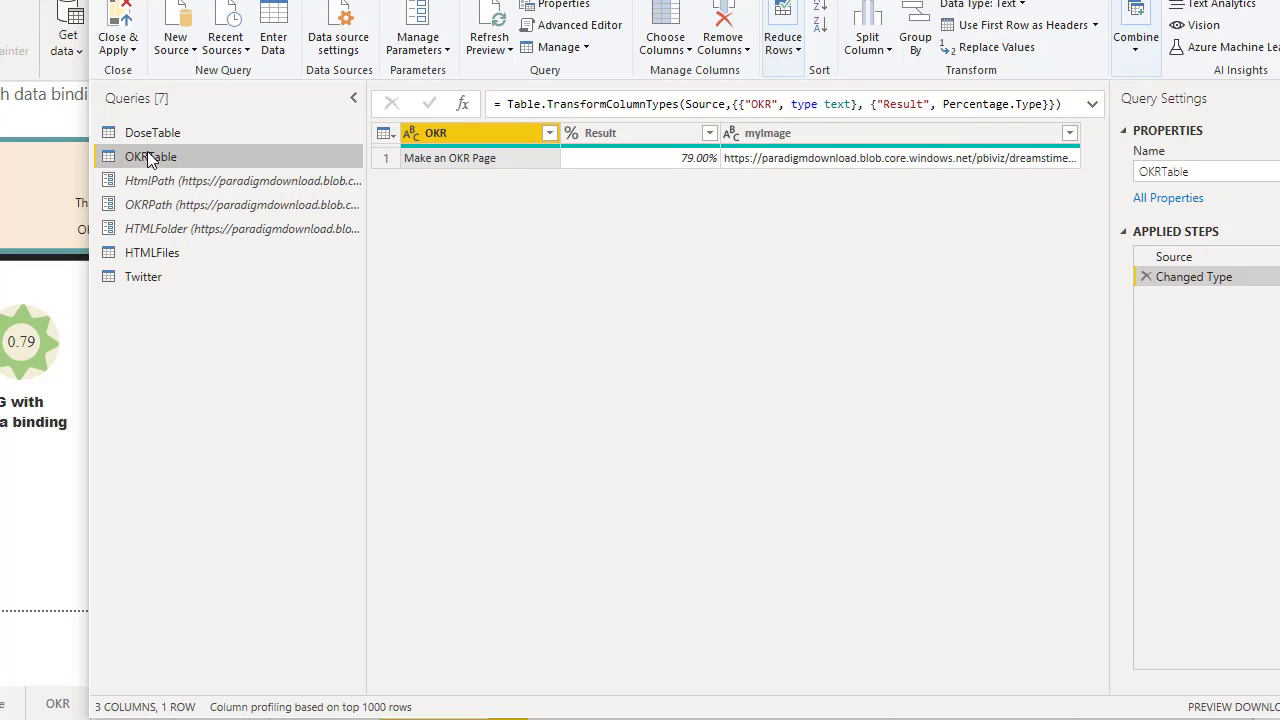
left_click(157, 229)
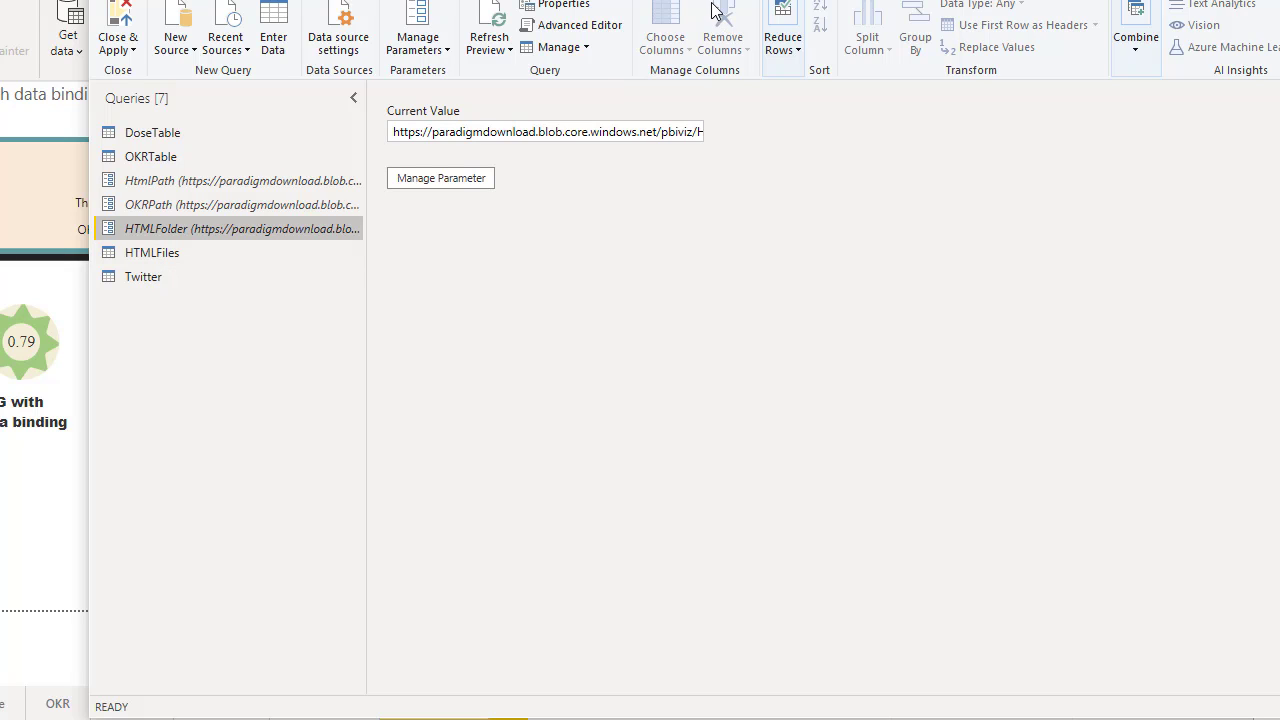
Return to the report window, open the recent report GetCardsFromAzureStorage.pbix and open its queries in the Power Query Editor.
key("alt+Tab")
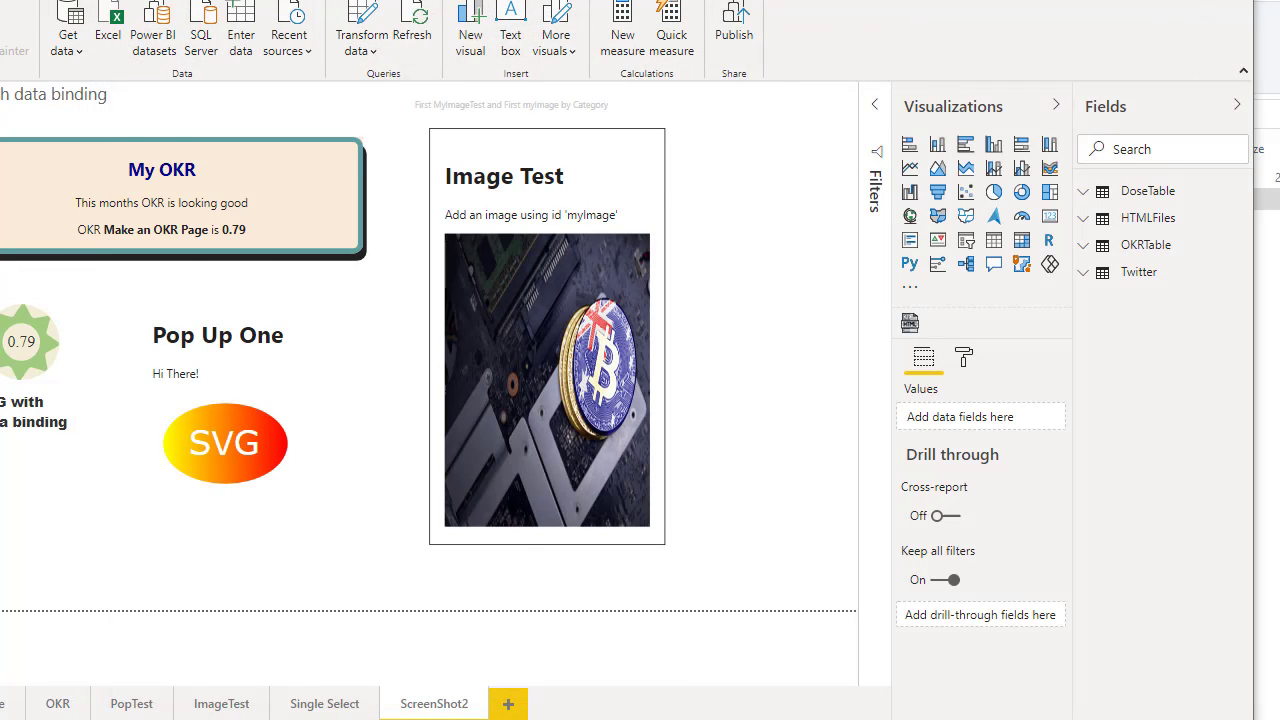
key("ctrl+o")
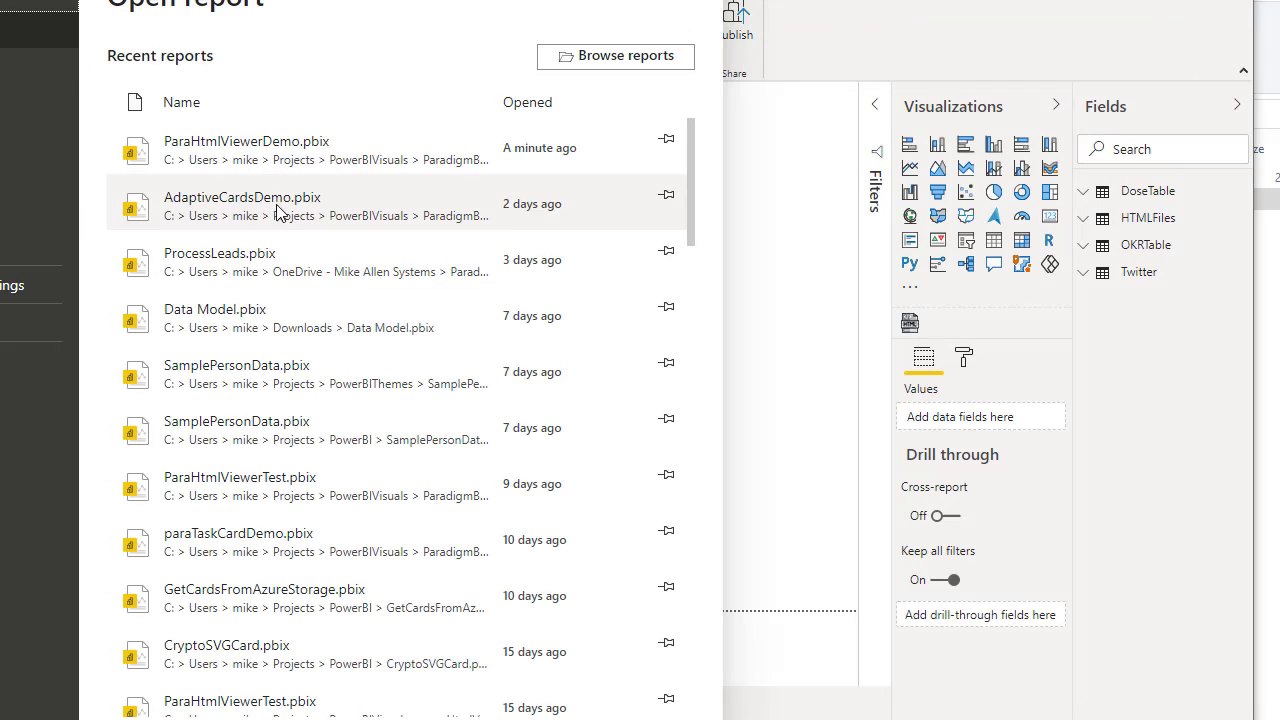
scroll(350, 307, "down", 1)
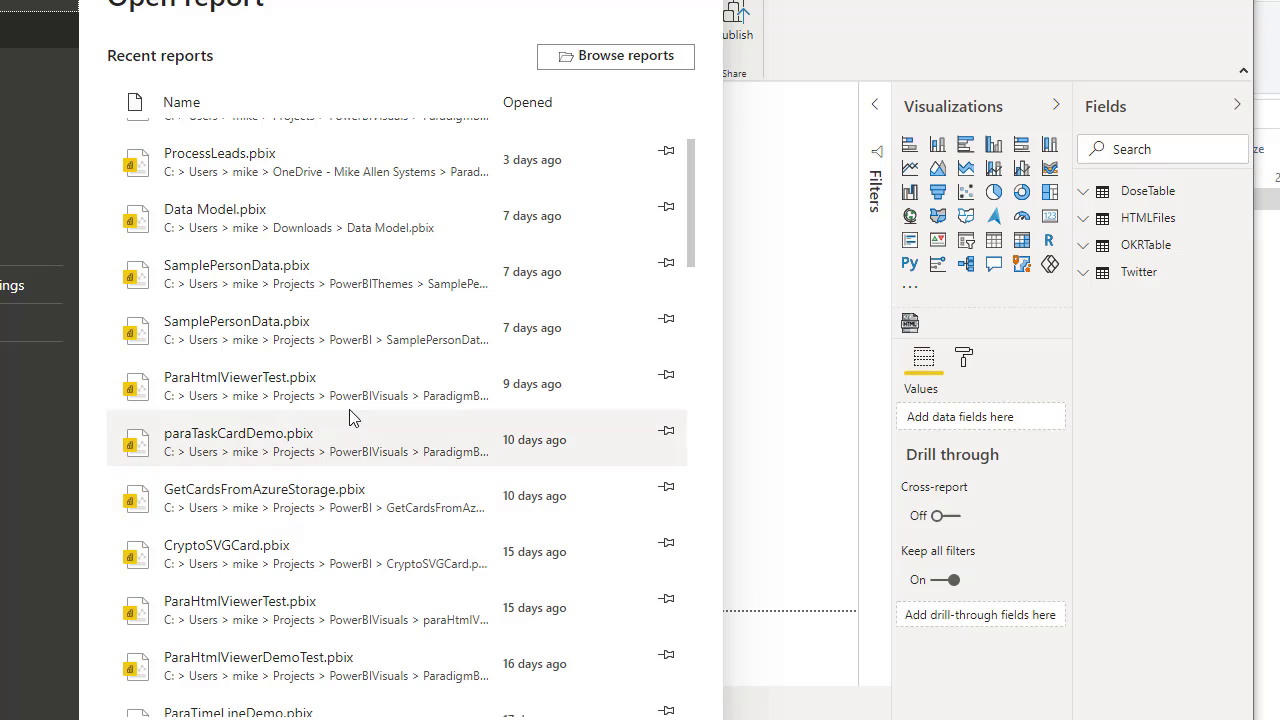
left_click(270, 510)
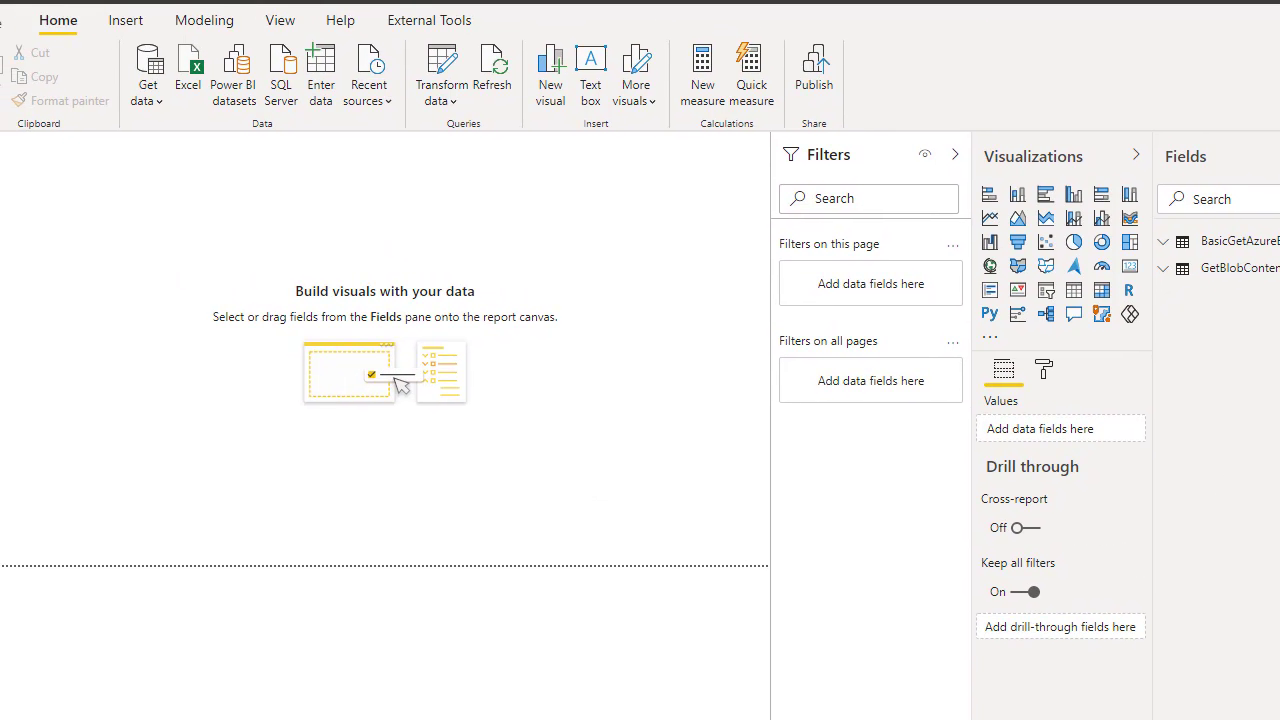
left_click(447, 105)
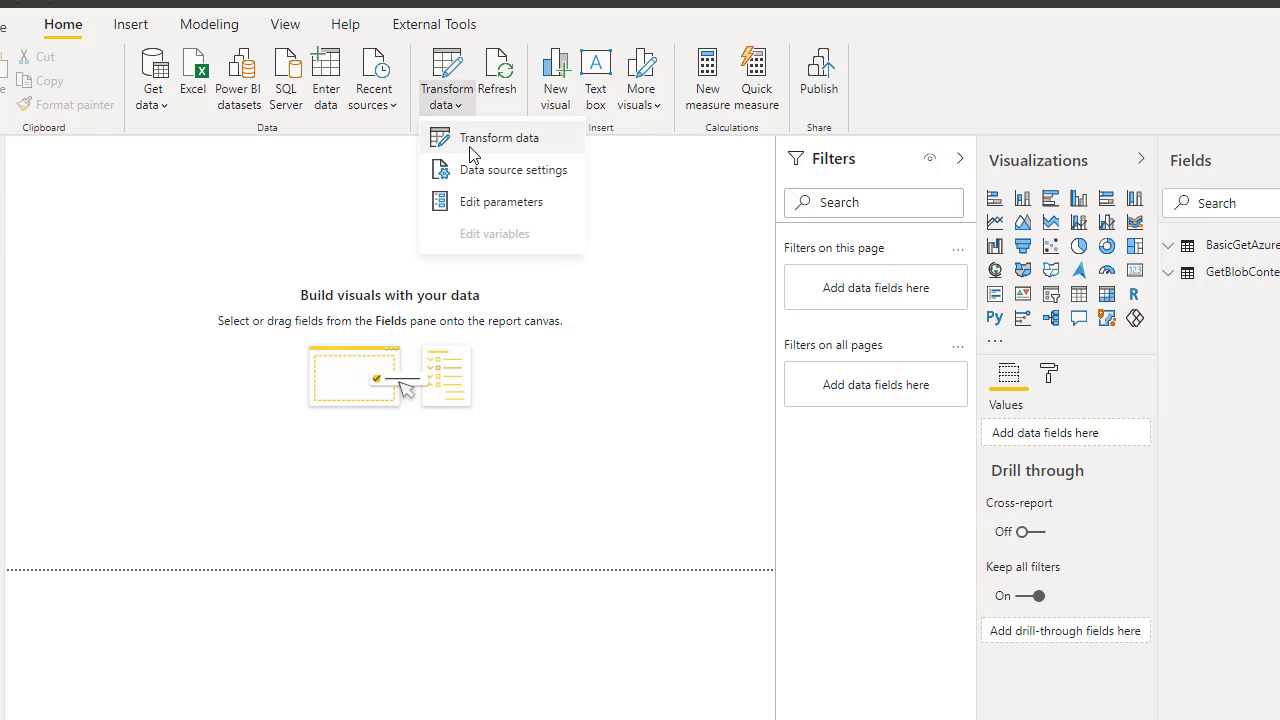
left_click(472, 142)
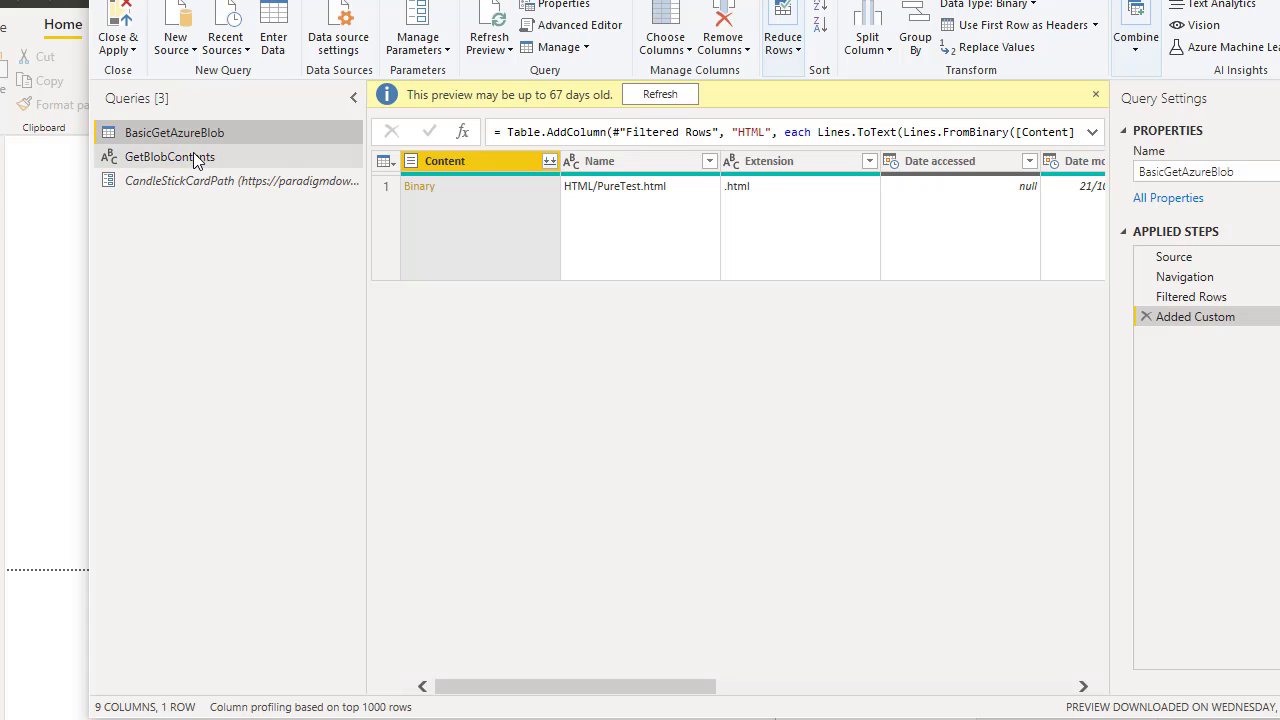
Copy the full code of the GetBlobContents query from the Advanced Editor, cancel the editor and close the report.
left_click(193, 160)
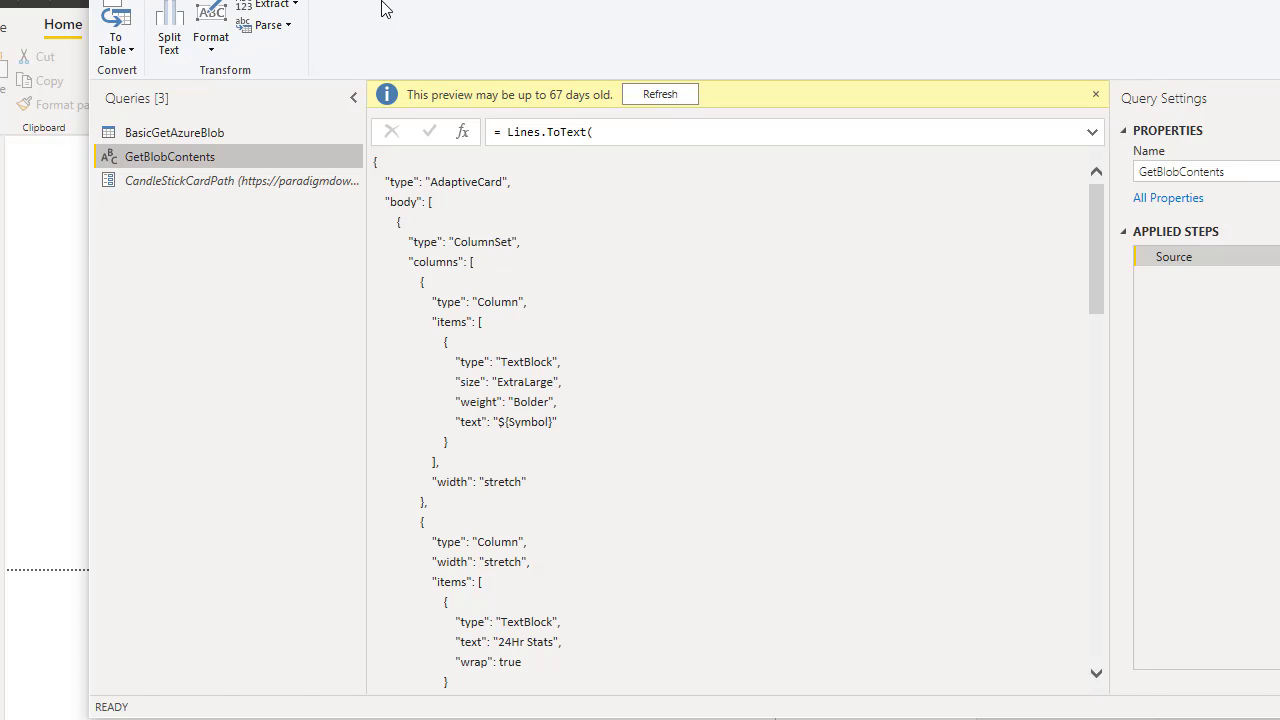
left_click(175, 132)
left_click(182, 157)
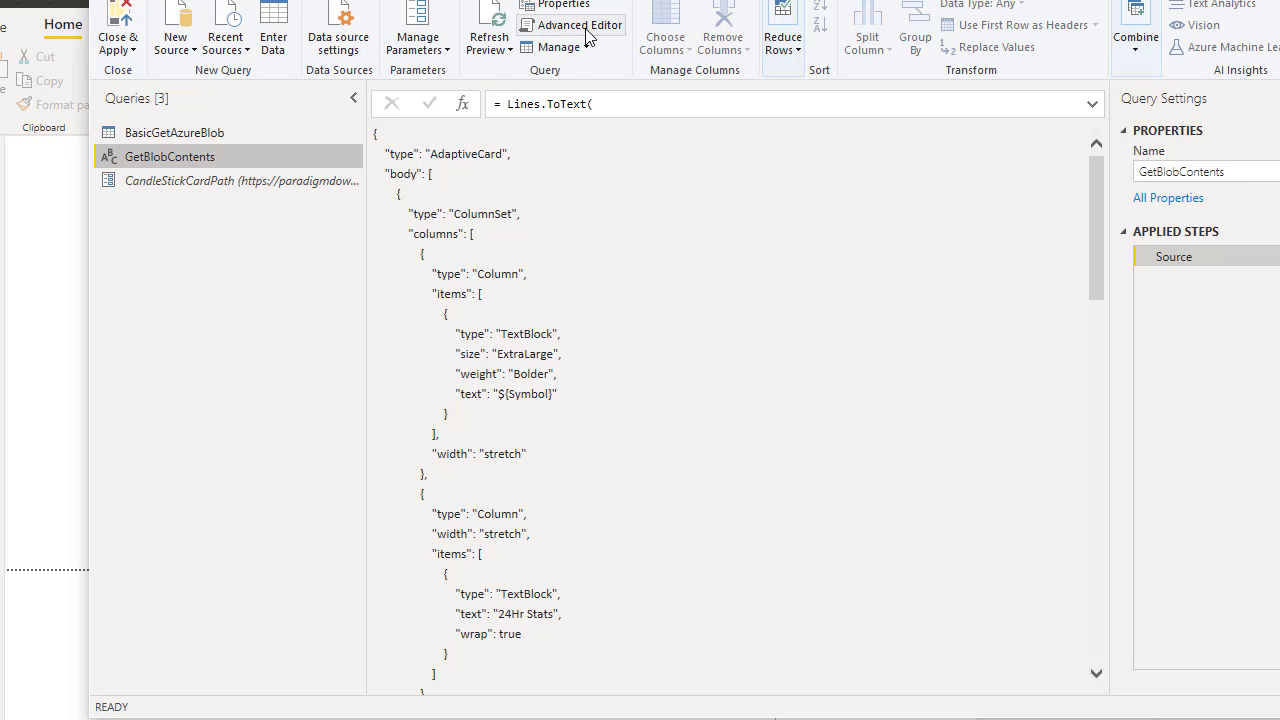
left_click(586, 30)
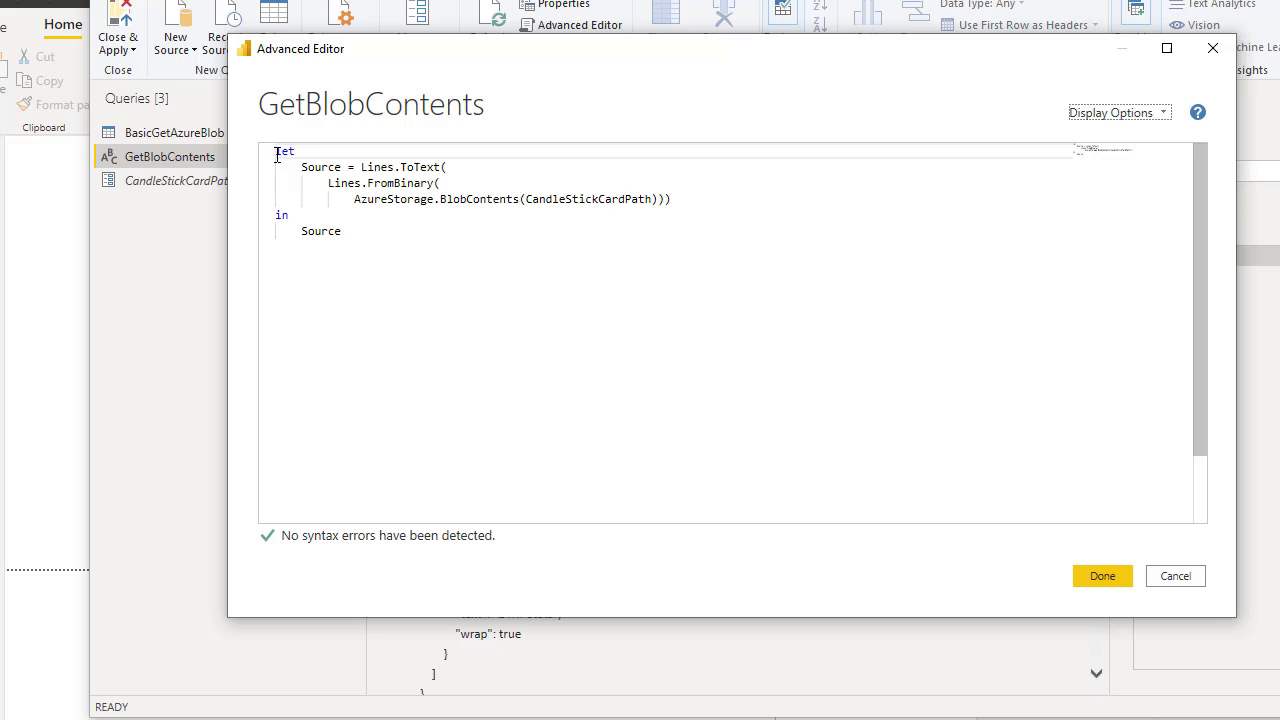
left_click_drag(277, 152, 363, 220)
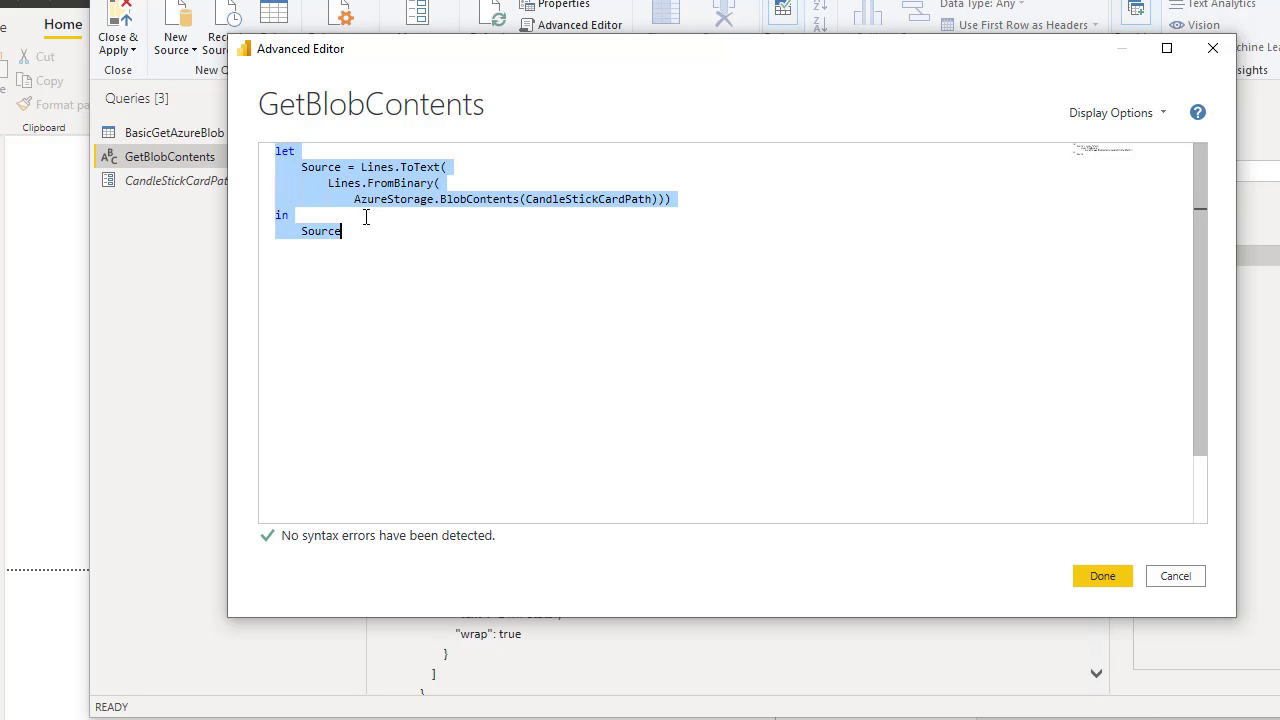
right_click(368, 199)
left_click(397, 237)
left_click(1176, 577)
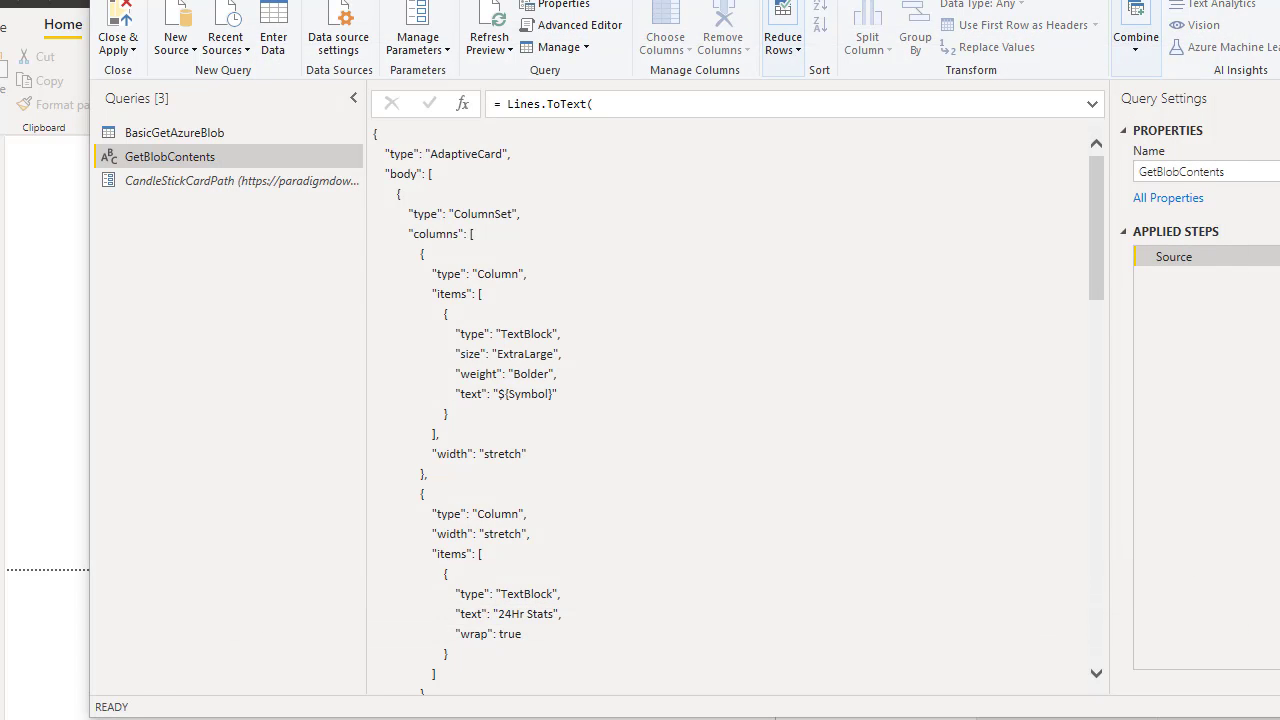
key("alt+F4")
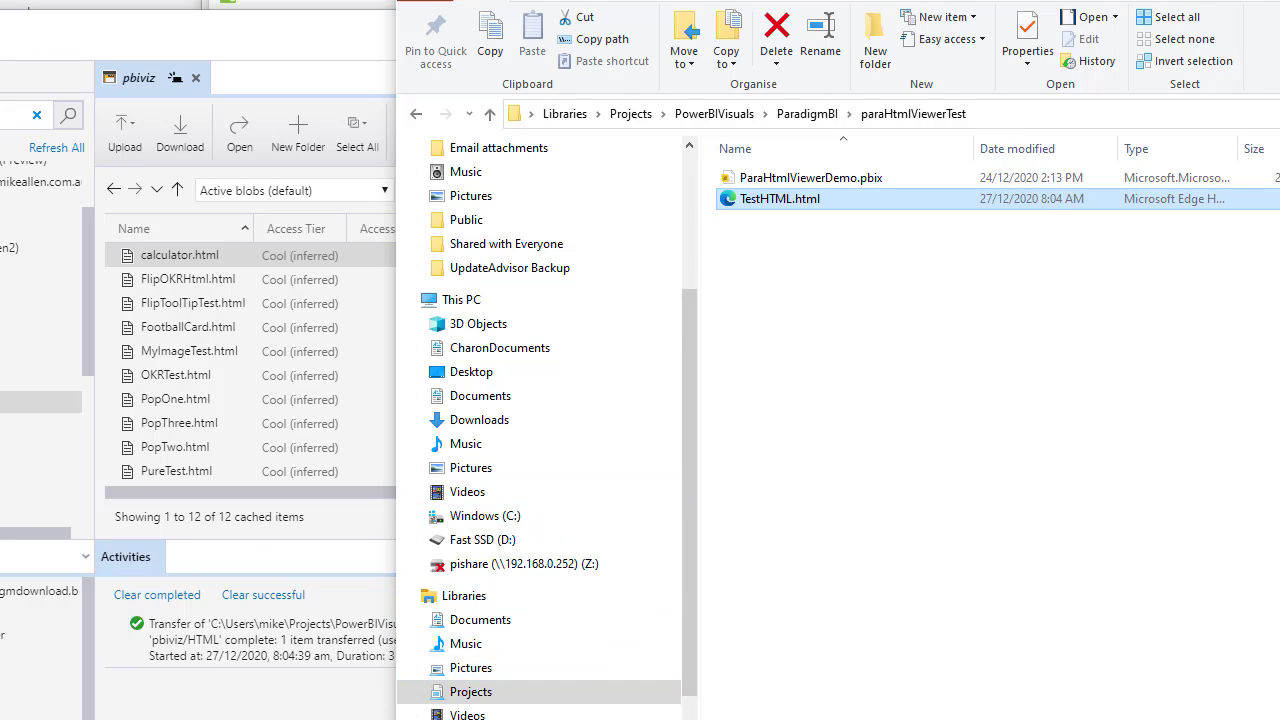
Start Power BI Desktop with a new empty report and add a blank query.
key("super")
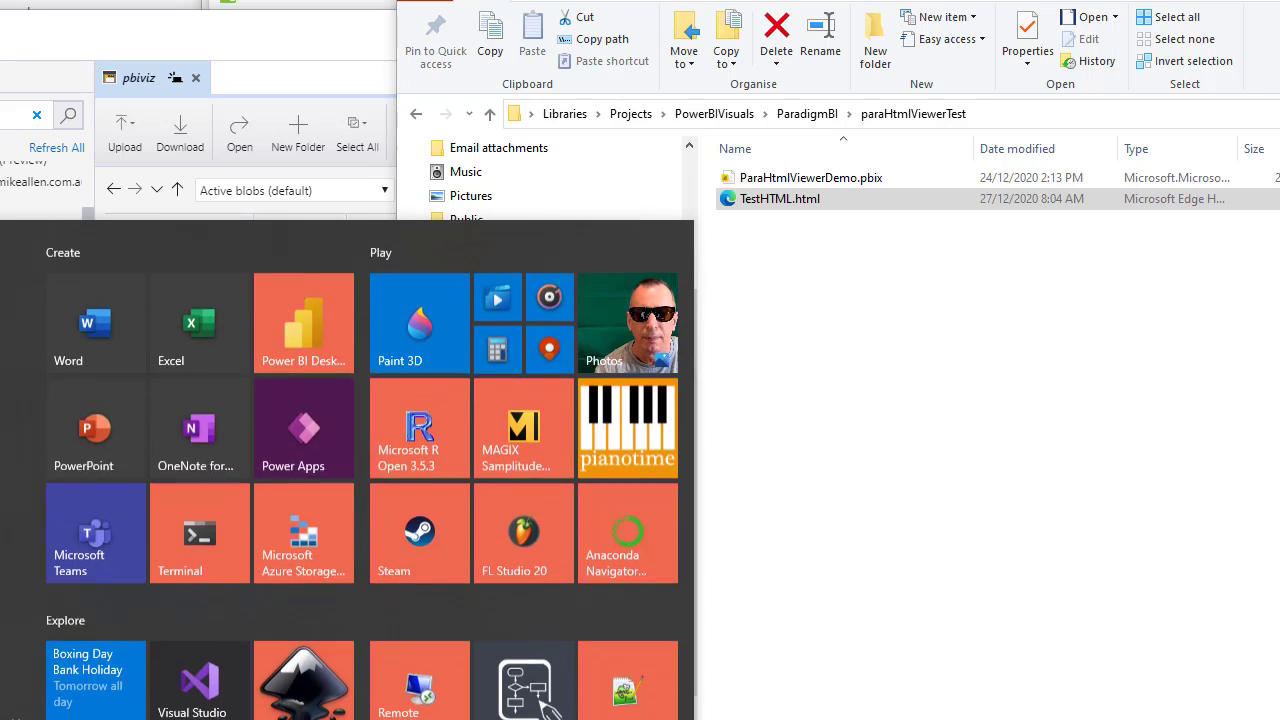
left_click(295, 345)
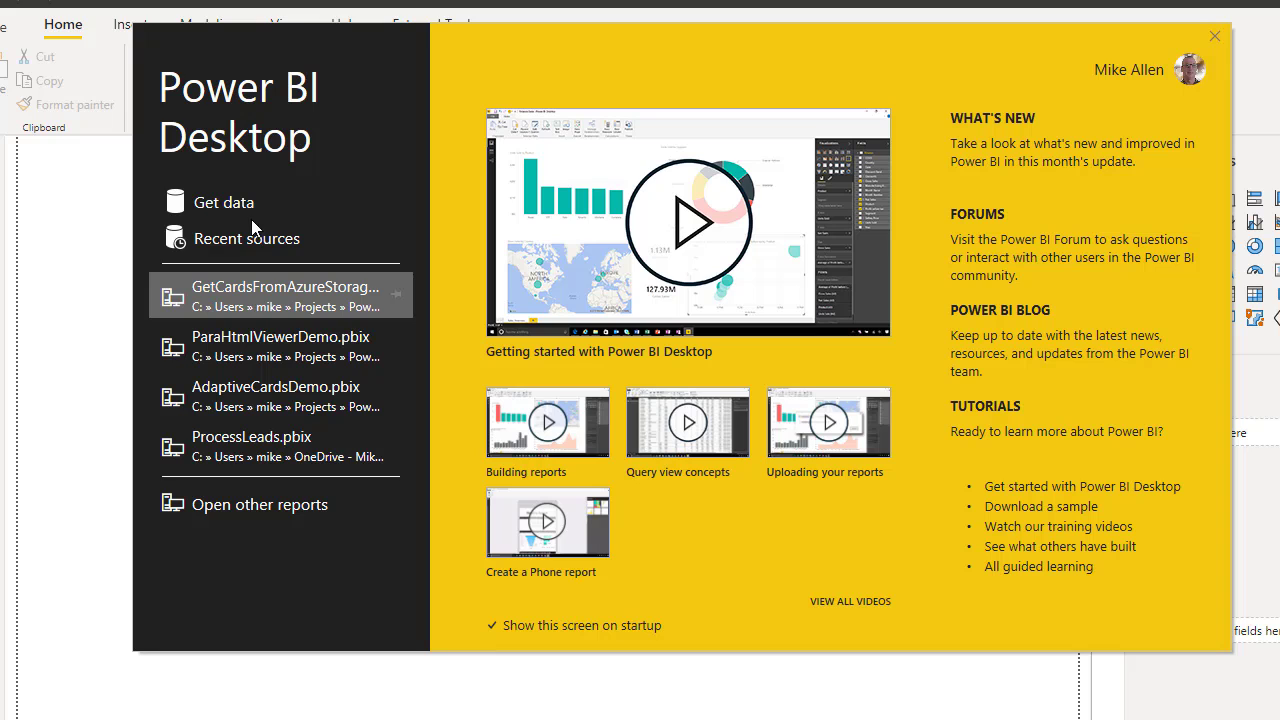
left_click(1216, 38)
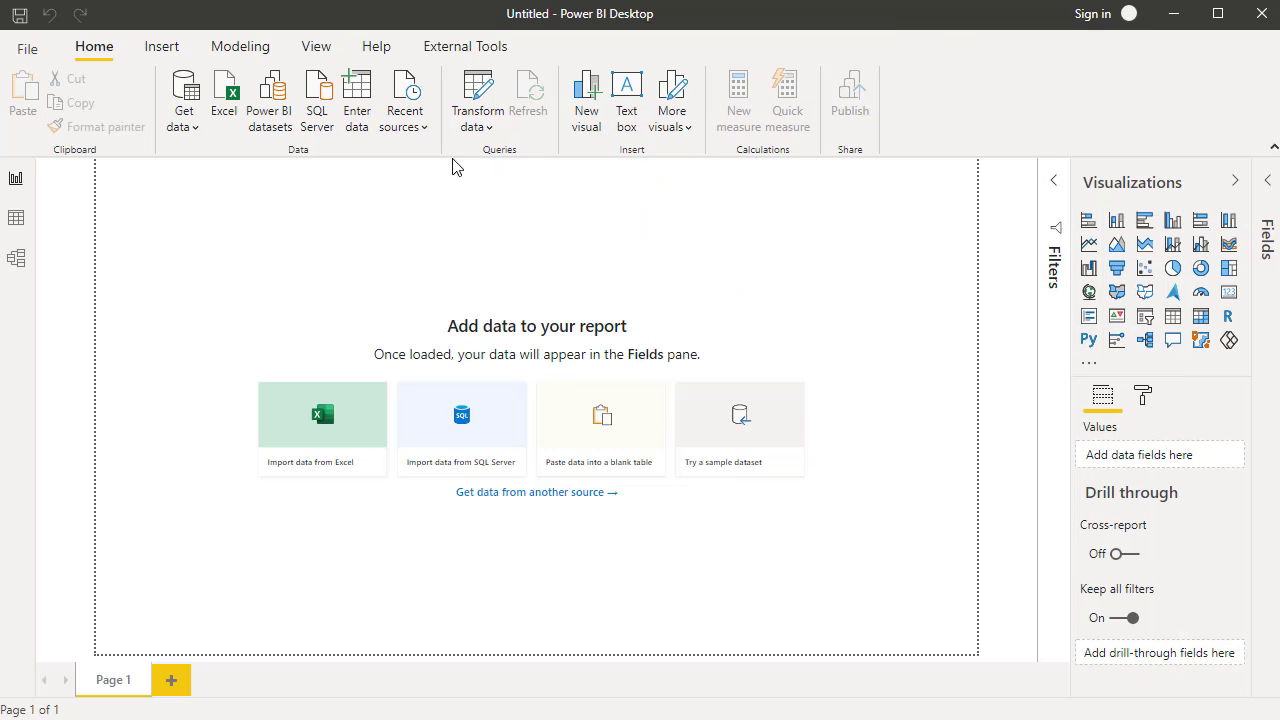
left_click(473, 127)
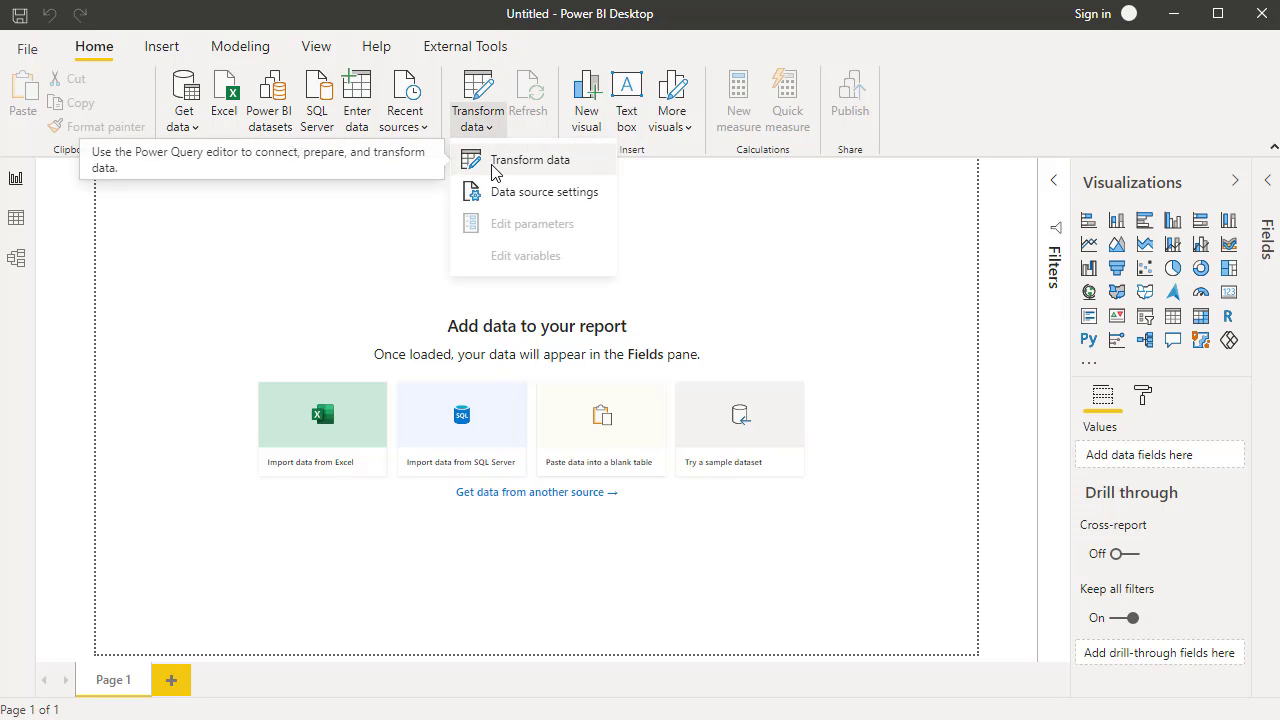
left_click(190, 128)
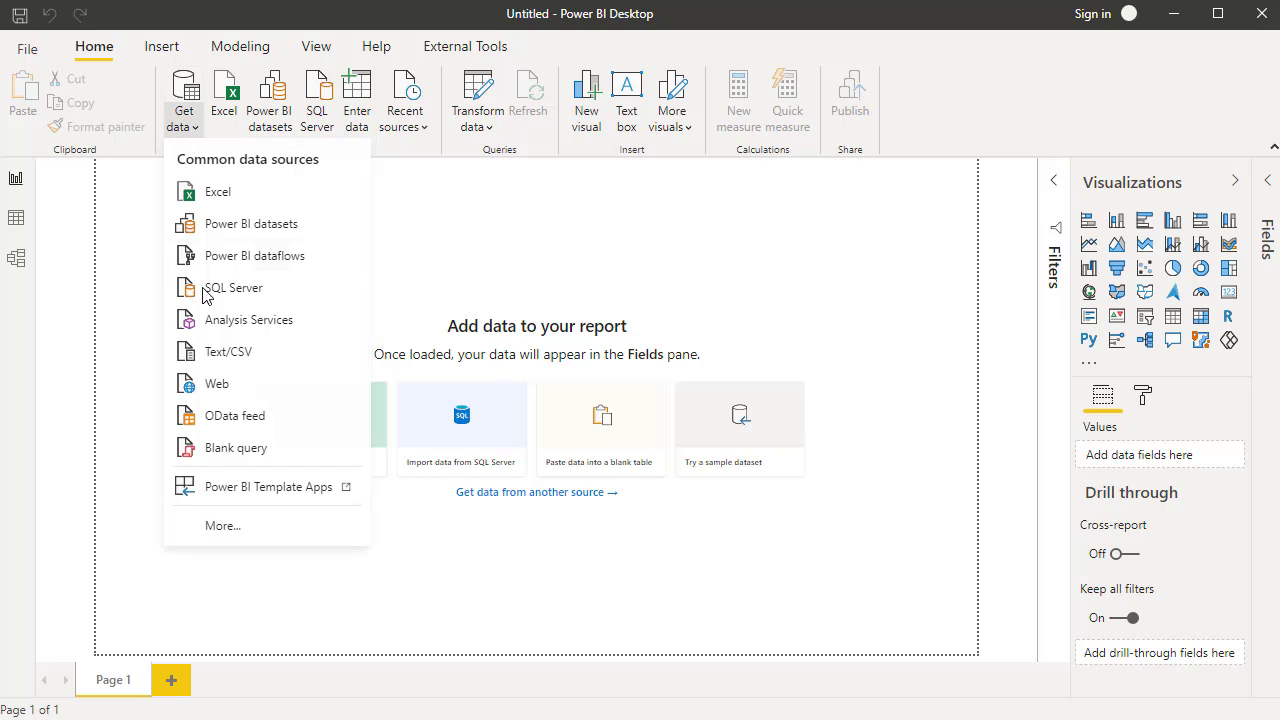
left_click(224, 449)
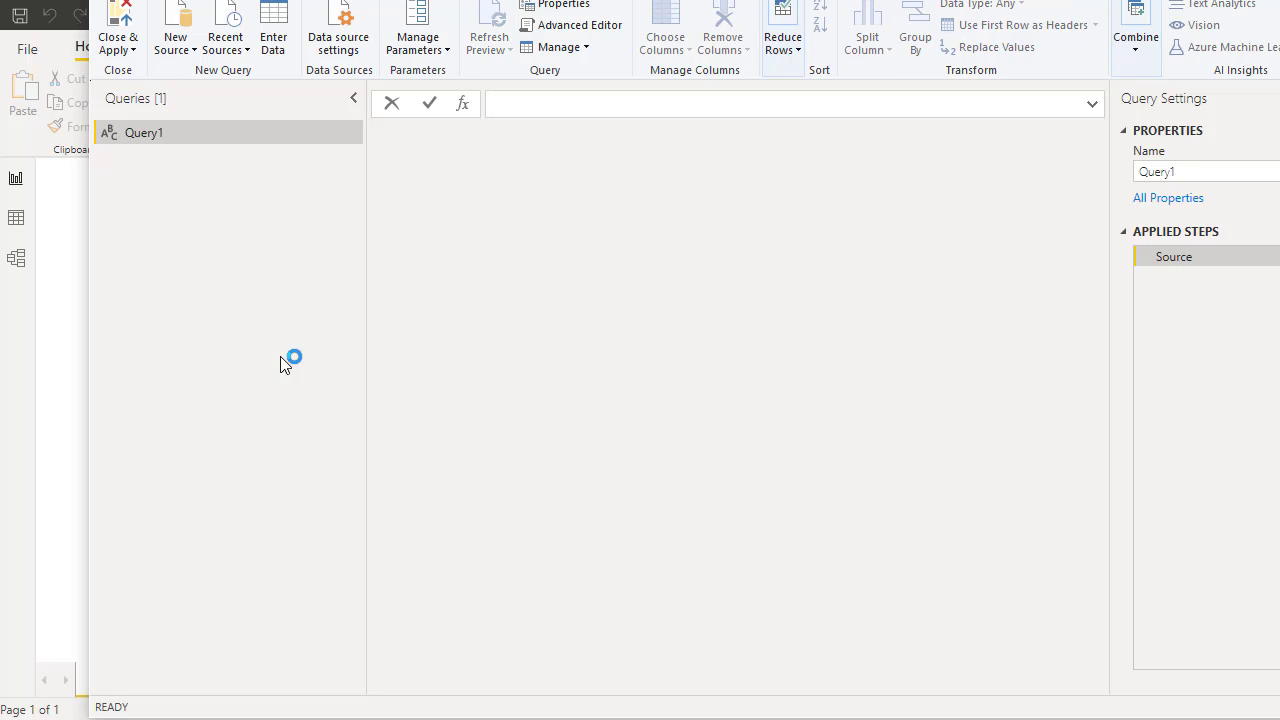
Replace the blank query's default code in the Advanced Editor with the copied GetBlobContents code.
left_click(573, 30)
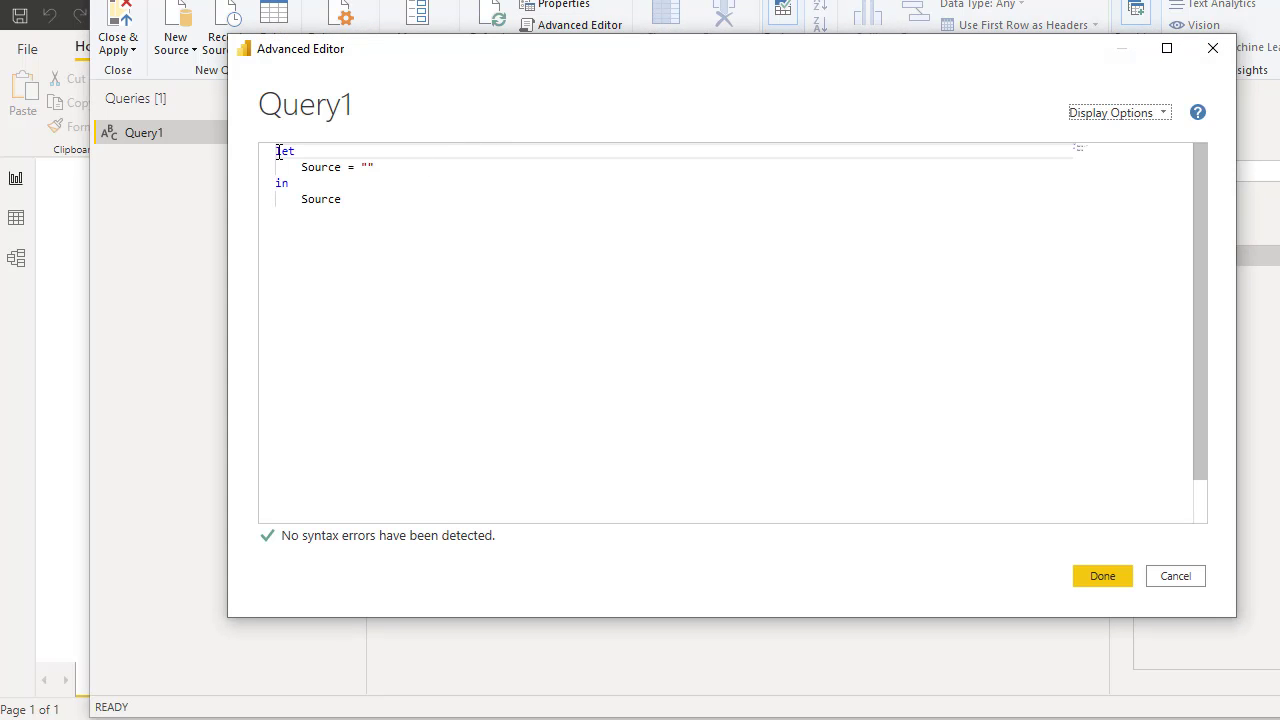
left_click(282, 151)
left_click_drag(277, 152, 404, 213)
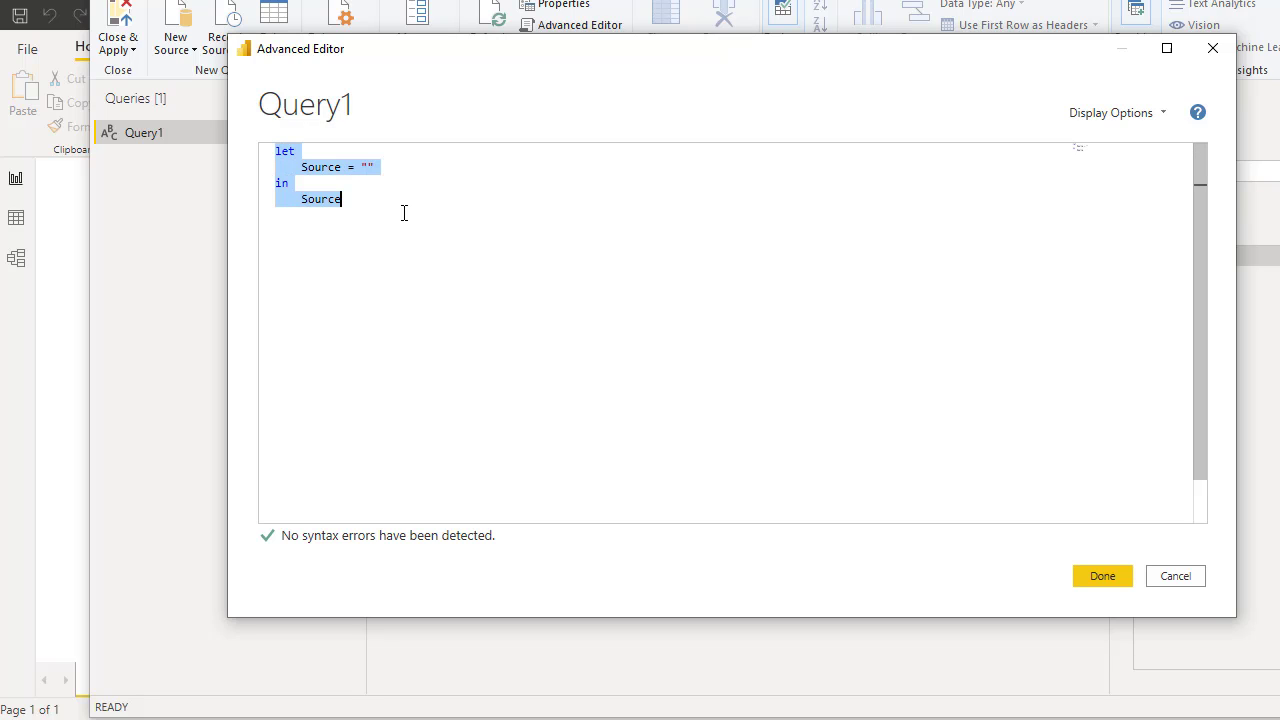
key("ctrl+v")
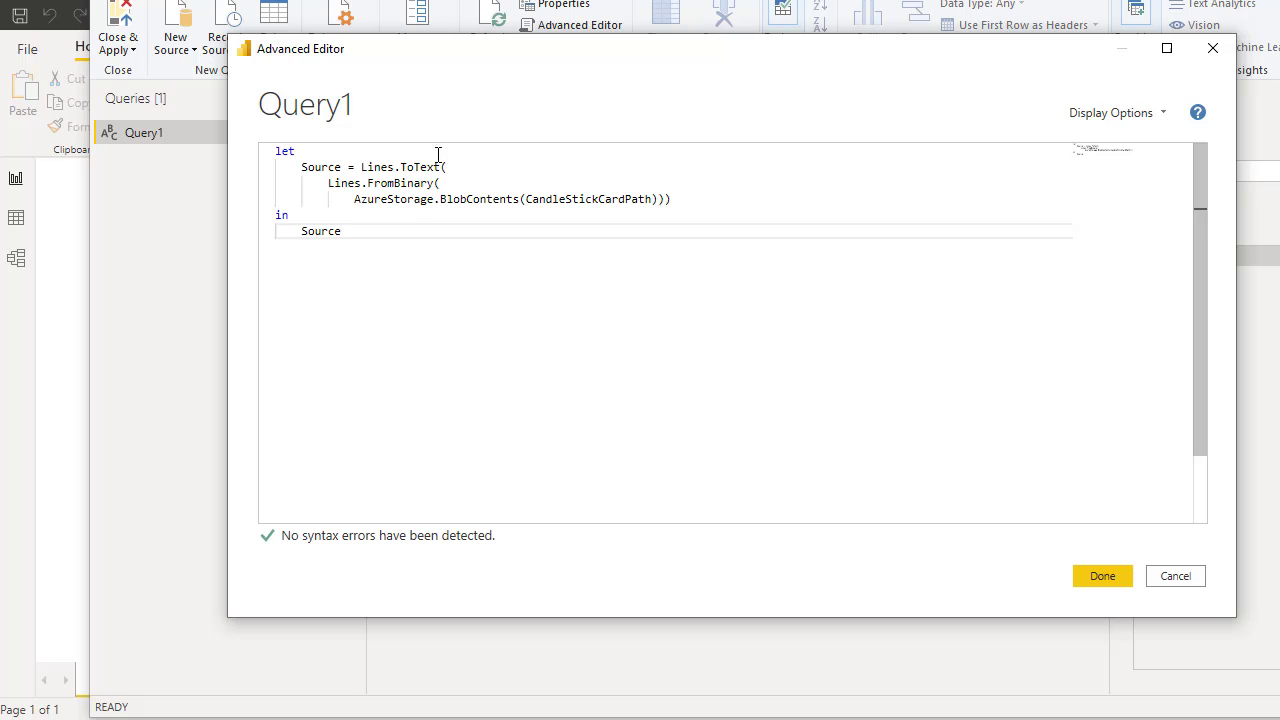
Change the parameter name inside AzureStorage.BlobContents to OurCardPath and apply the edited query code.
left_click(603, 203)
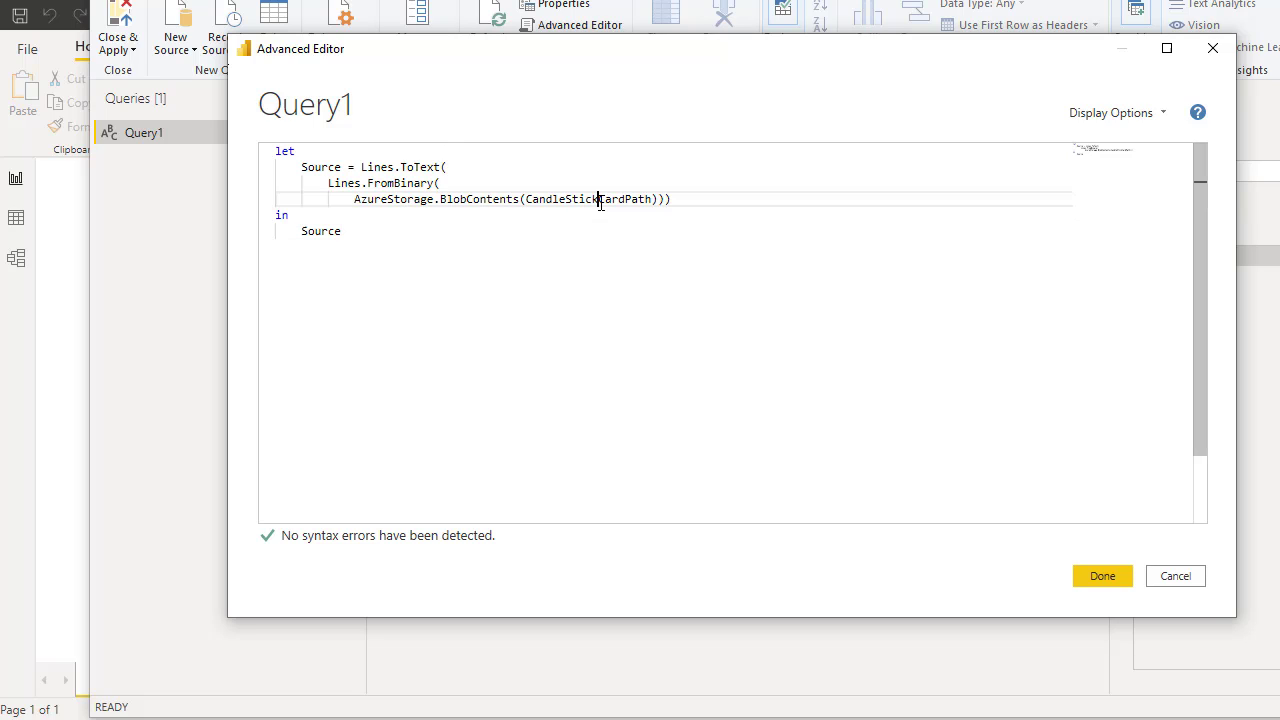
key("BackSpace")
key("BackSpace")
key("BackSpace")
key("BackSpace")
key("BackSpace")
key("BackSpace")
key("BackSpace")
key("BackSpace")
key("BackSpace")
key("BackSpace")
key("BackSpace")
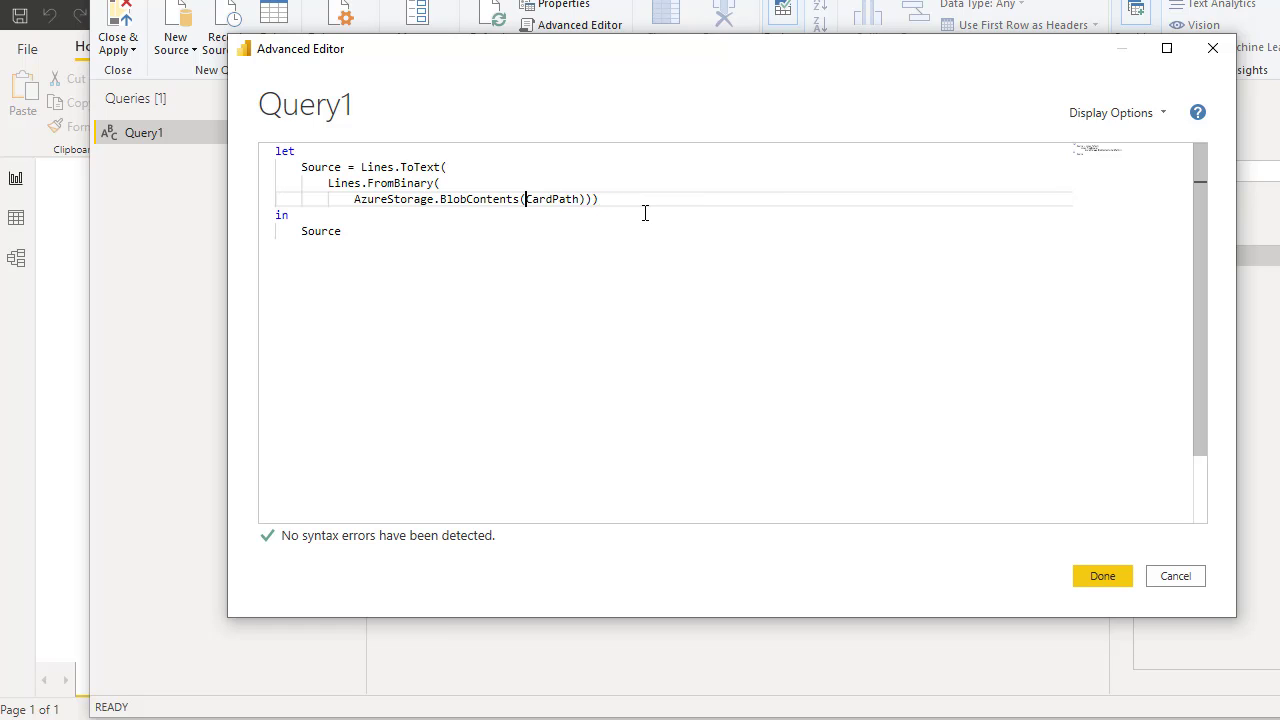
type("Our")
left_click(1090, 578)
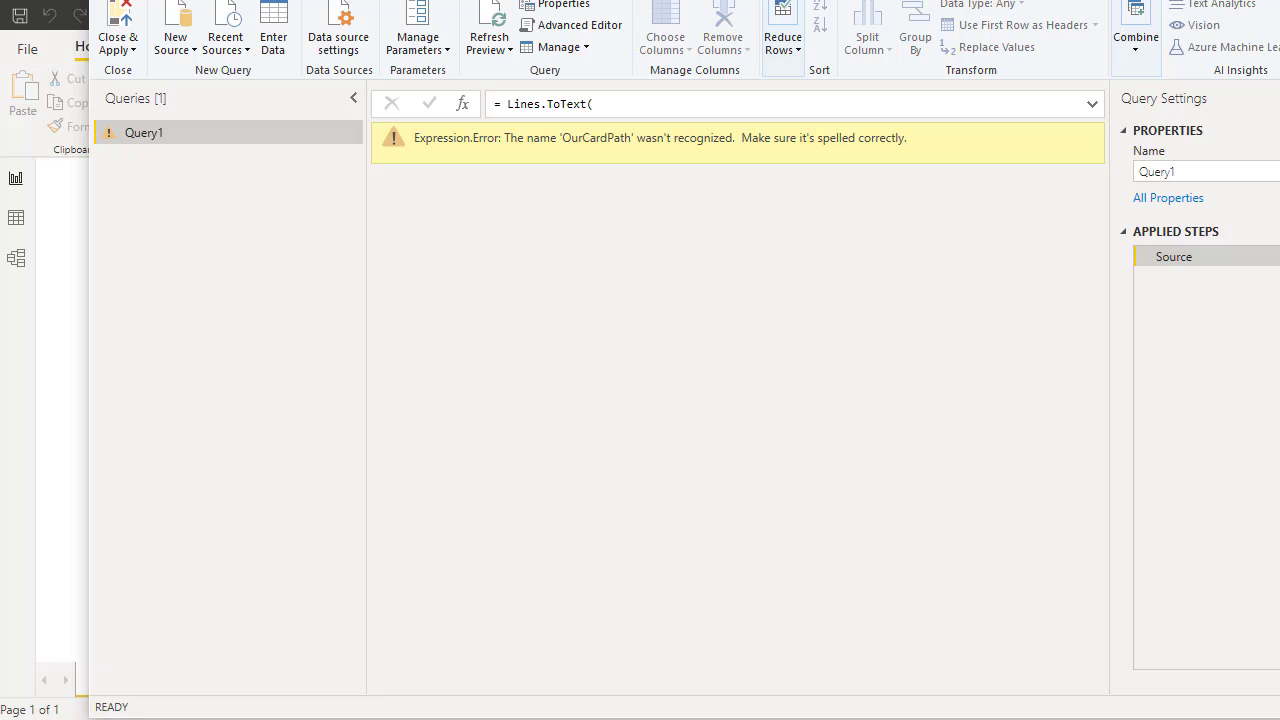
Switch to Azure Storage Explorer, copy the URL of TestHTML.html in the pbiviz HTML folder, and return to the Power Query Editor.
key("alt+Tab")
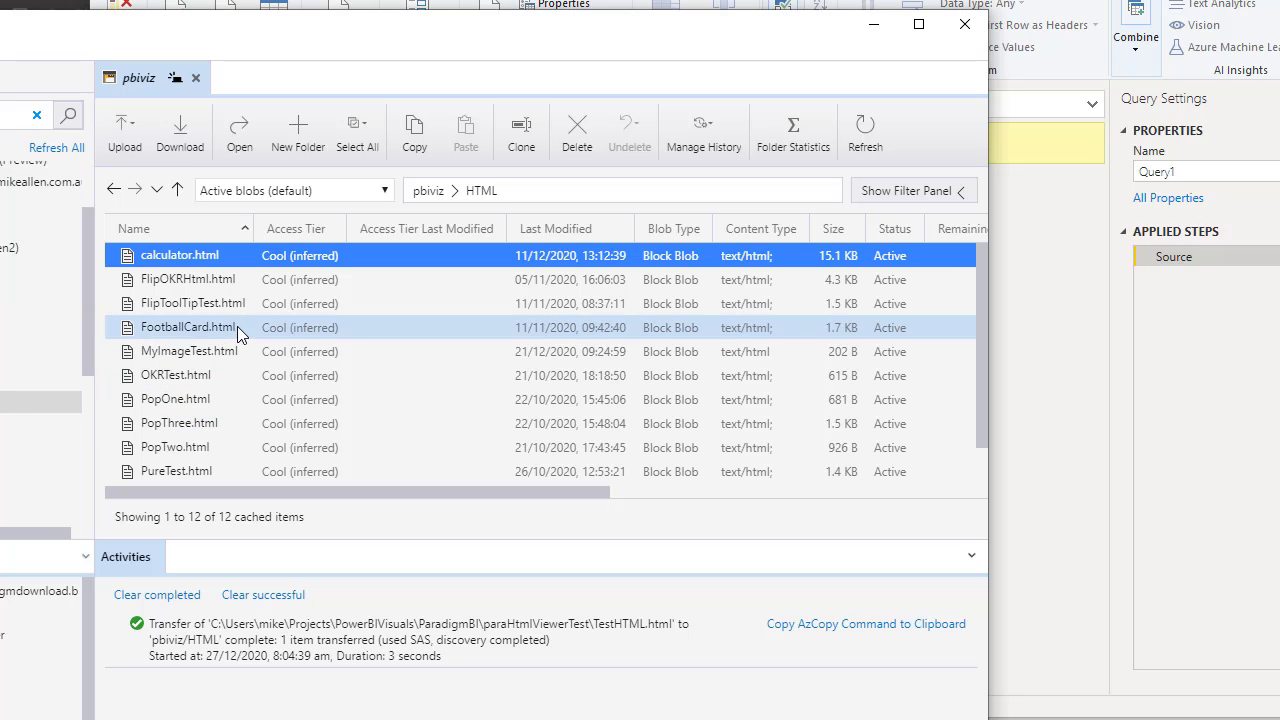
scroll(242, 323, "down", 1)
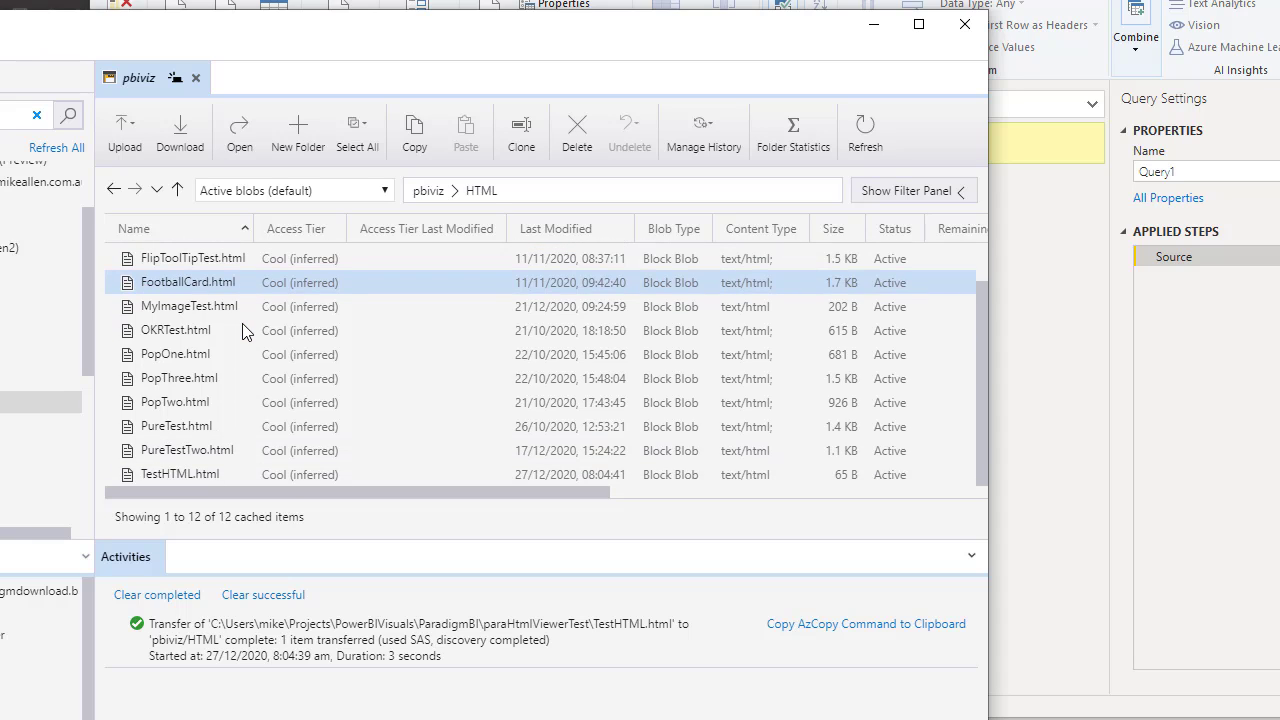
left_click(243, 329)
left_click(205, 426)
left_click(210, 474)
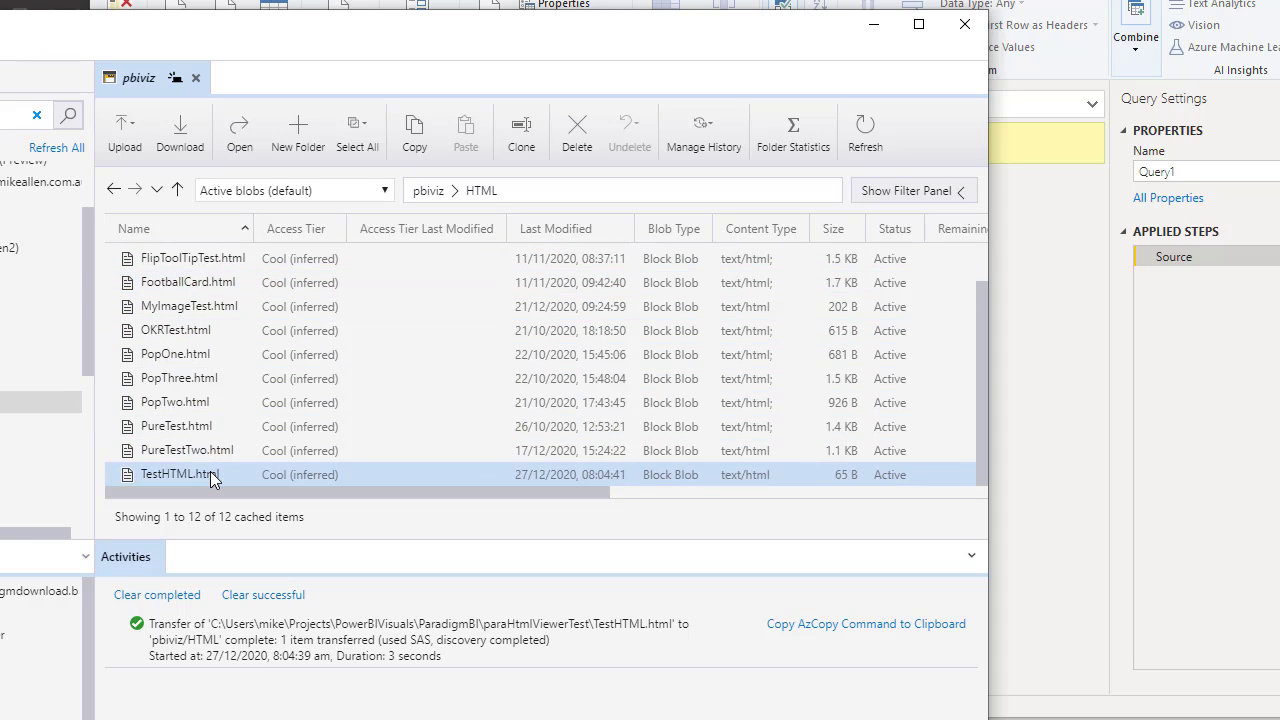
right_click(210, 474)
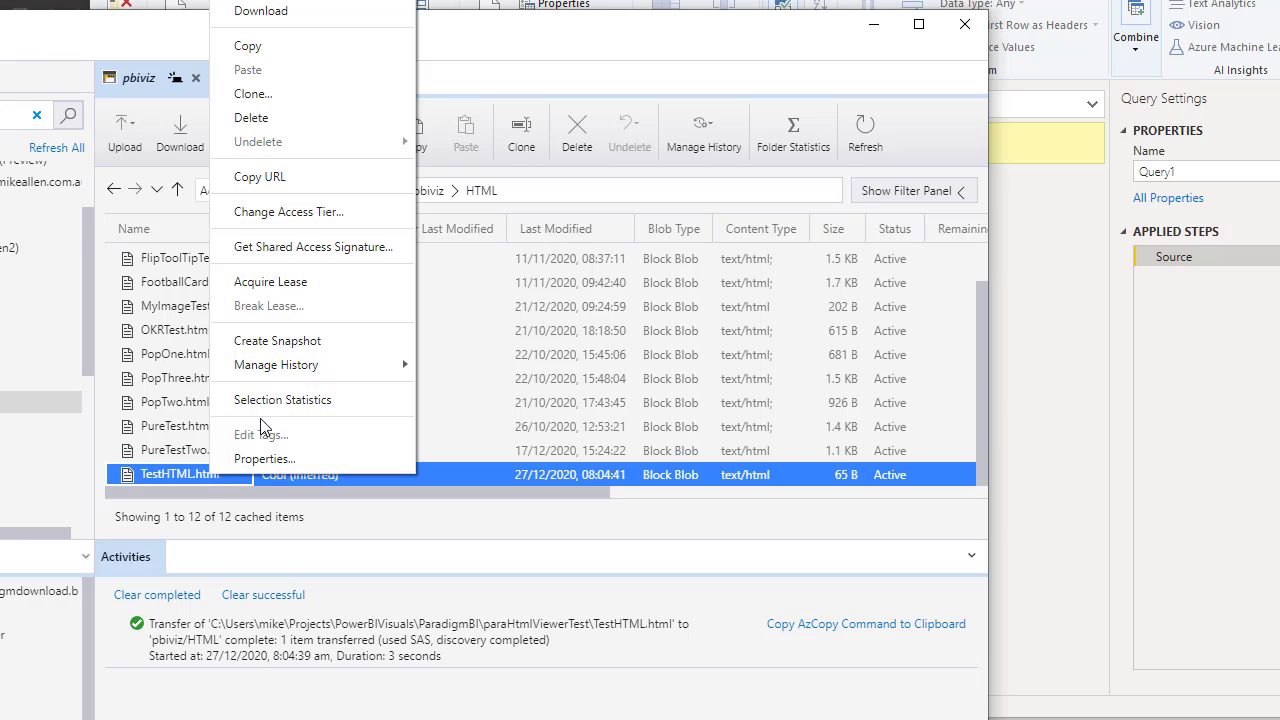
left_click(250, 177)
left_click(661, 6)
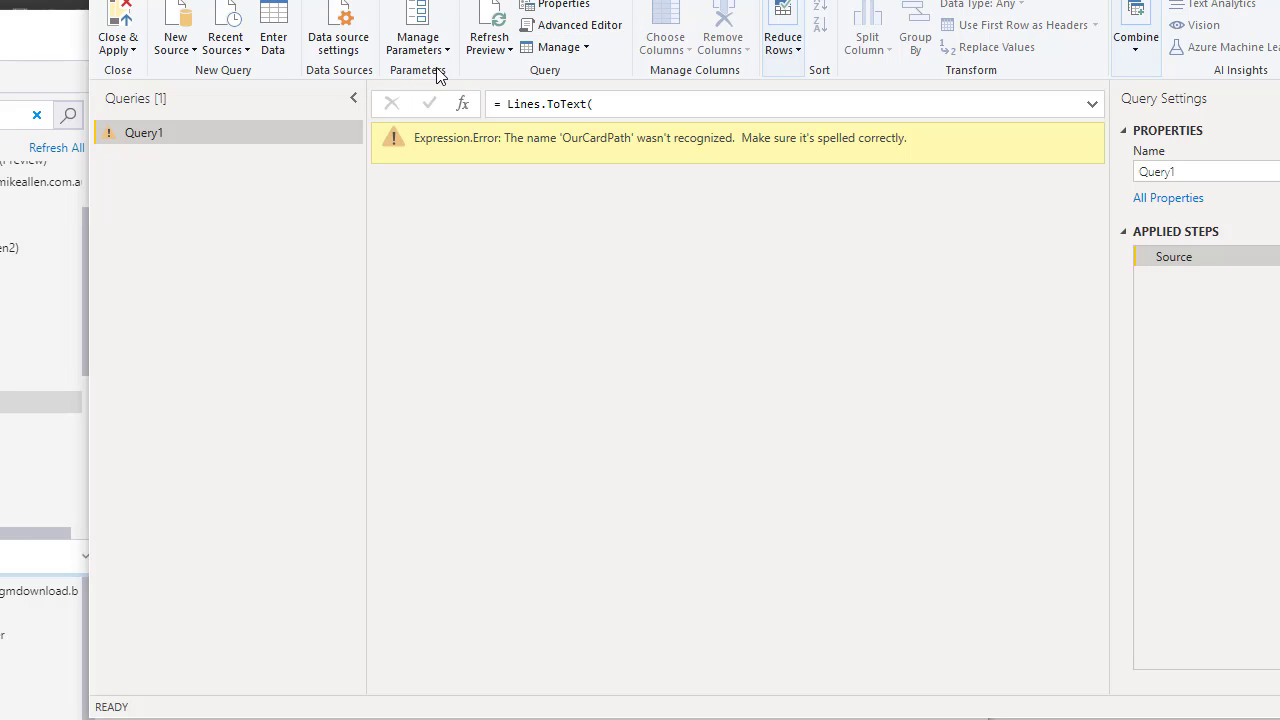
Create a new parameter named OurCardPath with the copied TestHTML.html URL as its current value.
left_click(404, 54)
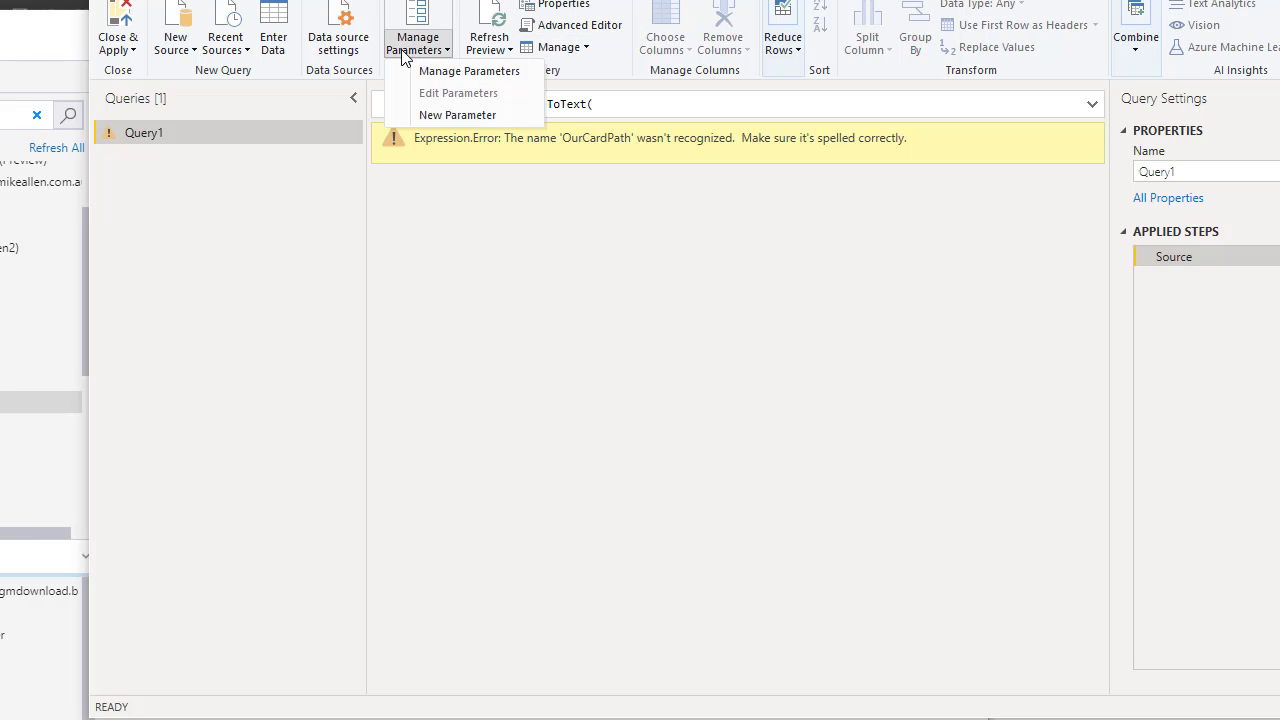
left_click(457, 115)
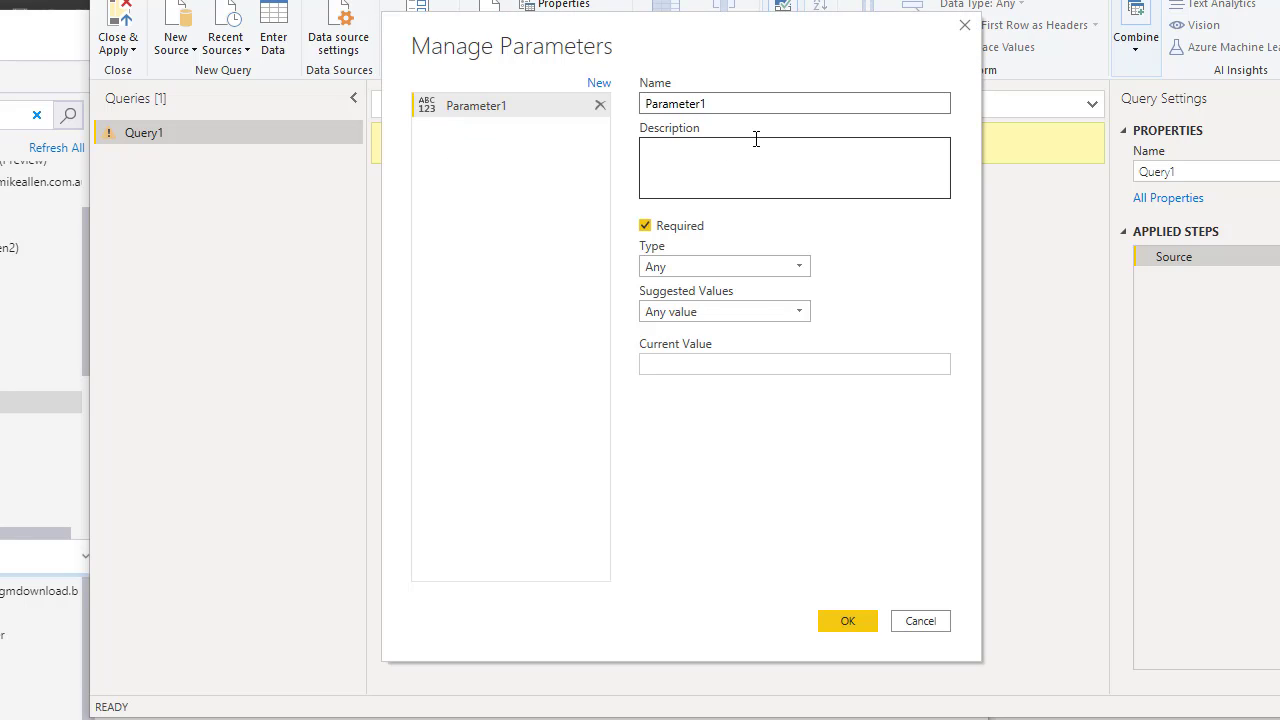
type("OurCardPatyh")
key("BackSpace")
key("BackSpace")
key("End")
key("BackSpace")
key("BackSpace")
key("BackSpace")
key("BackSpace")
key("BackSpace")
key("BackSpace")
left_click(695, 362)
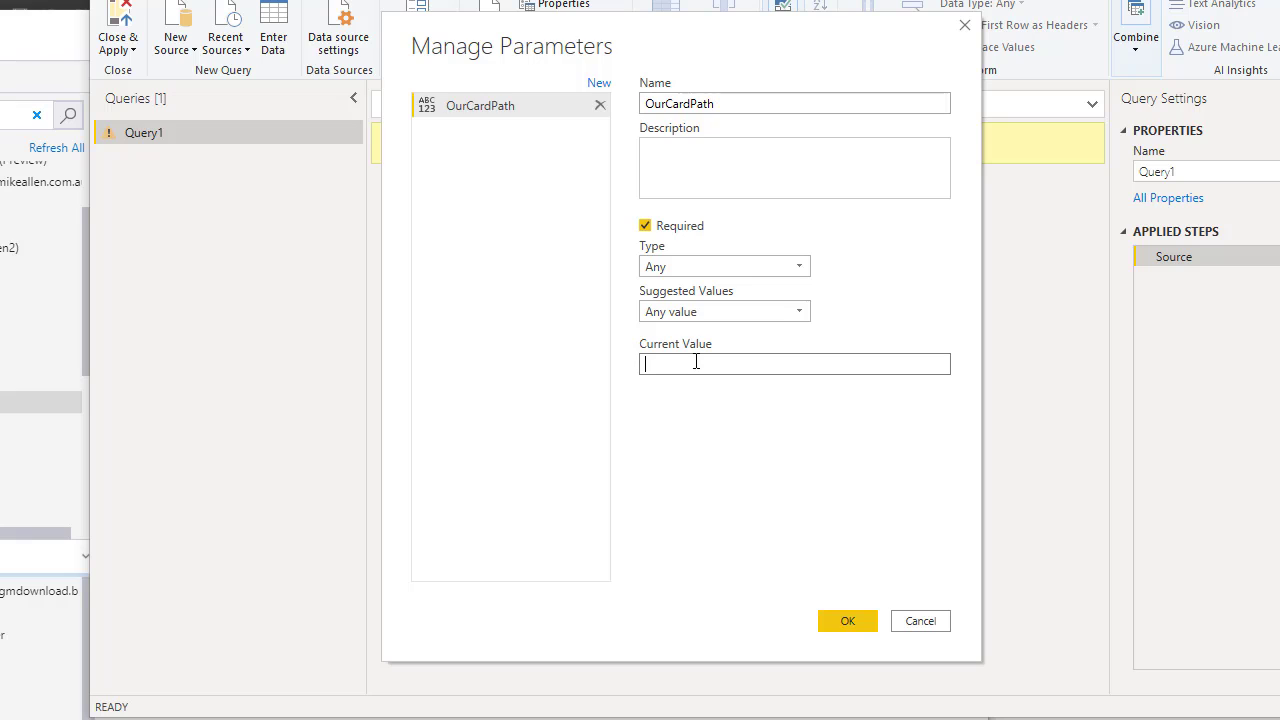
key("ctrl+v")
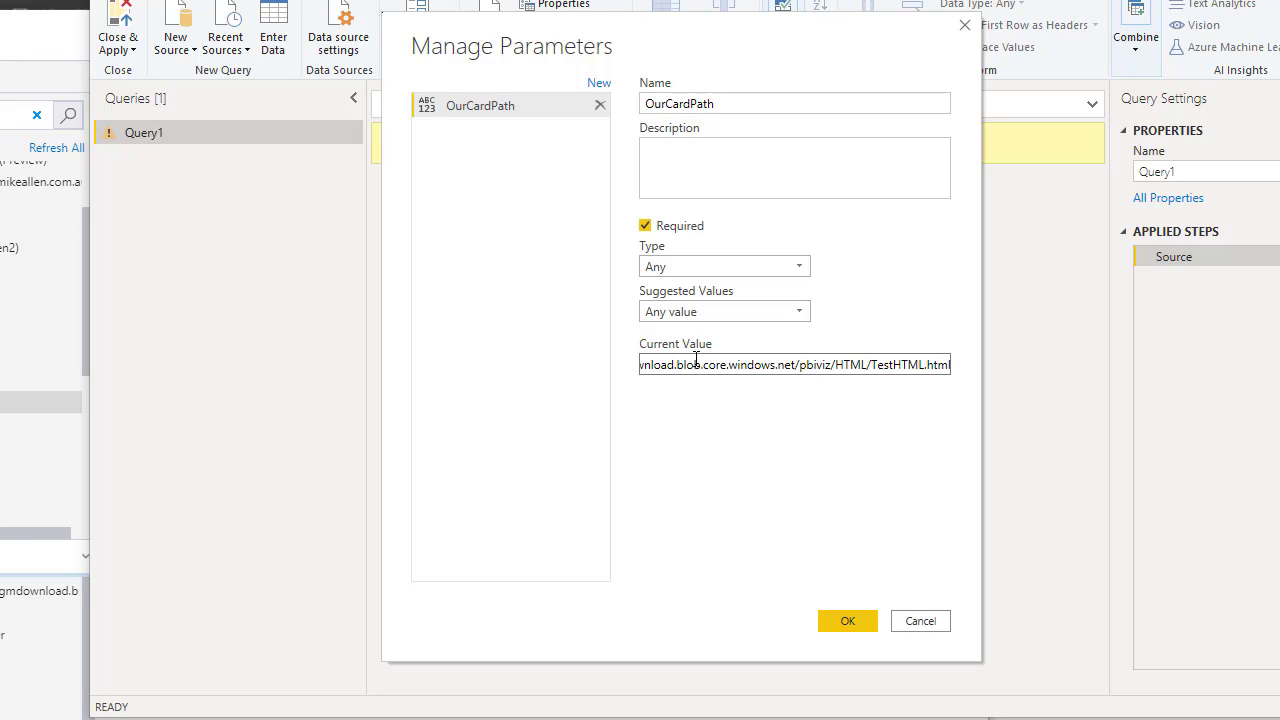
left_click(848, 621)
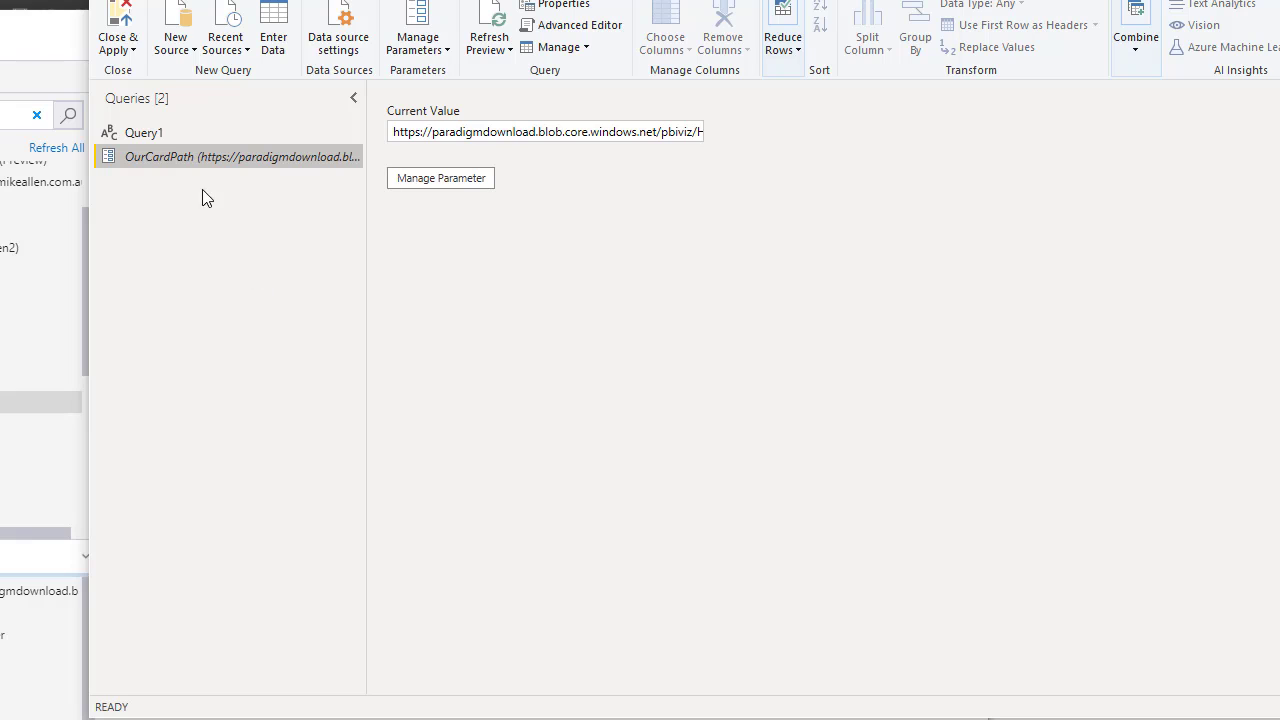
Convert the text result of Query1 to a table.
left_click(153, 137)
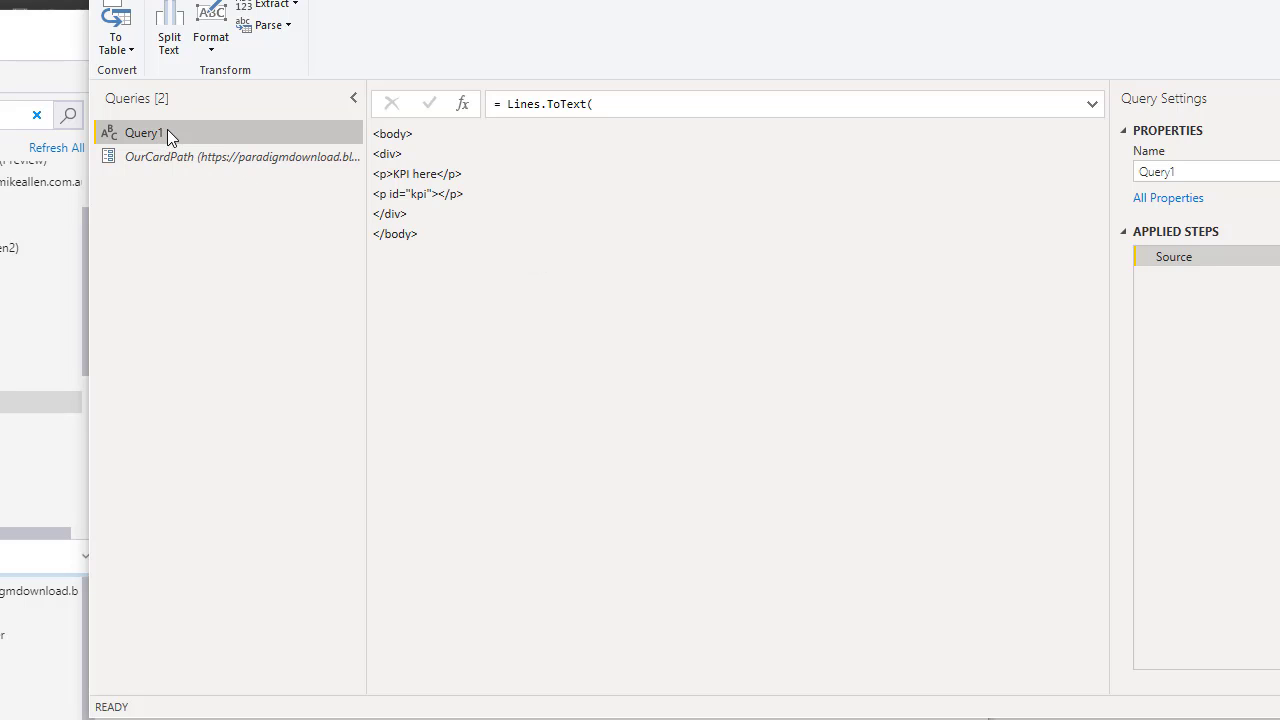
left_click(124, 42)
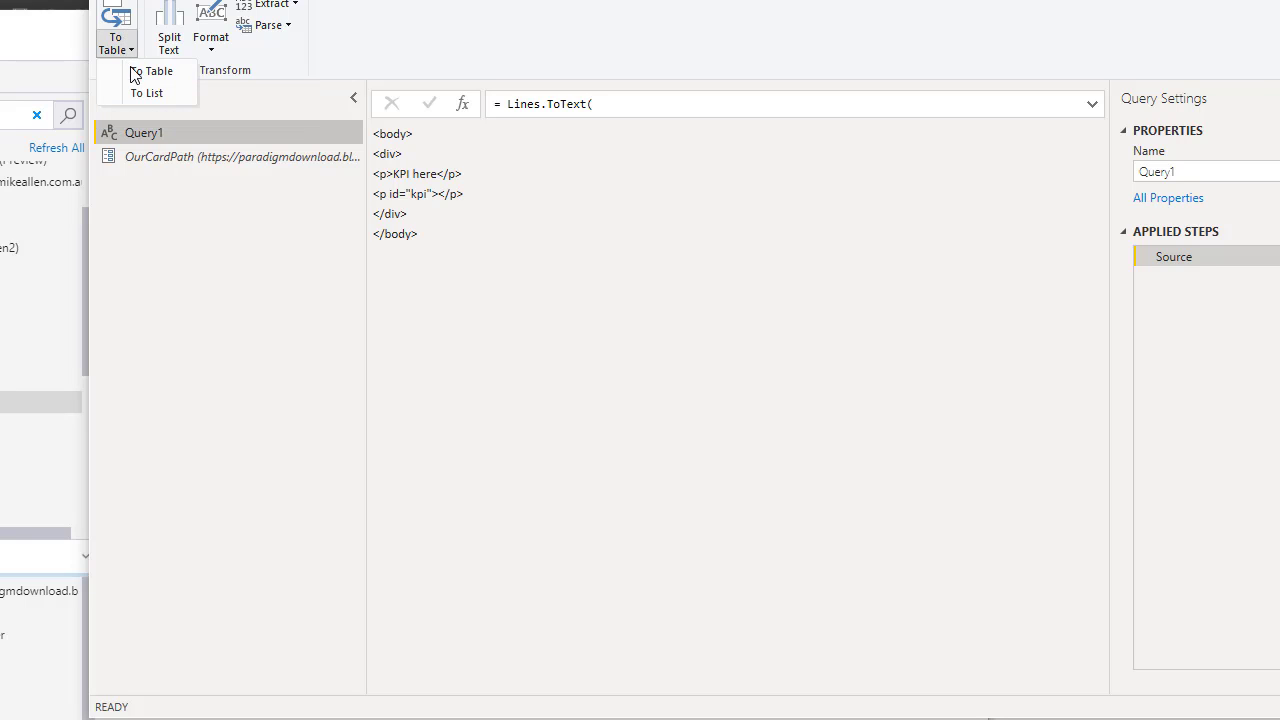
left_click(137, 75)
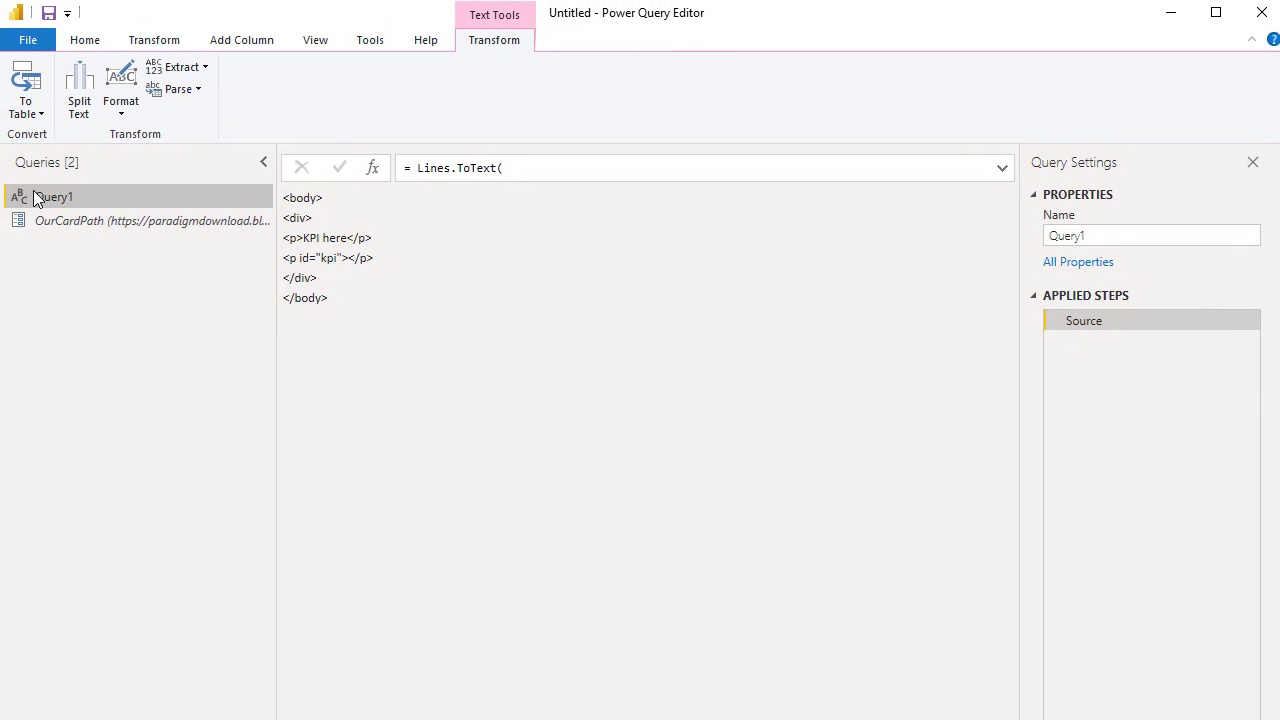
left_click(32, 113)
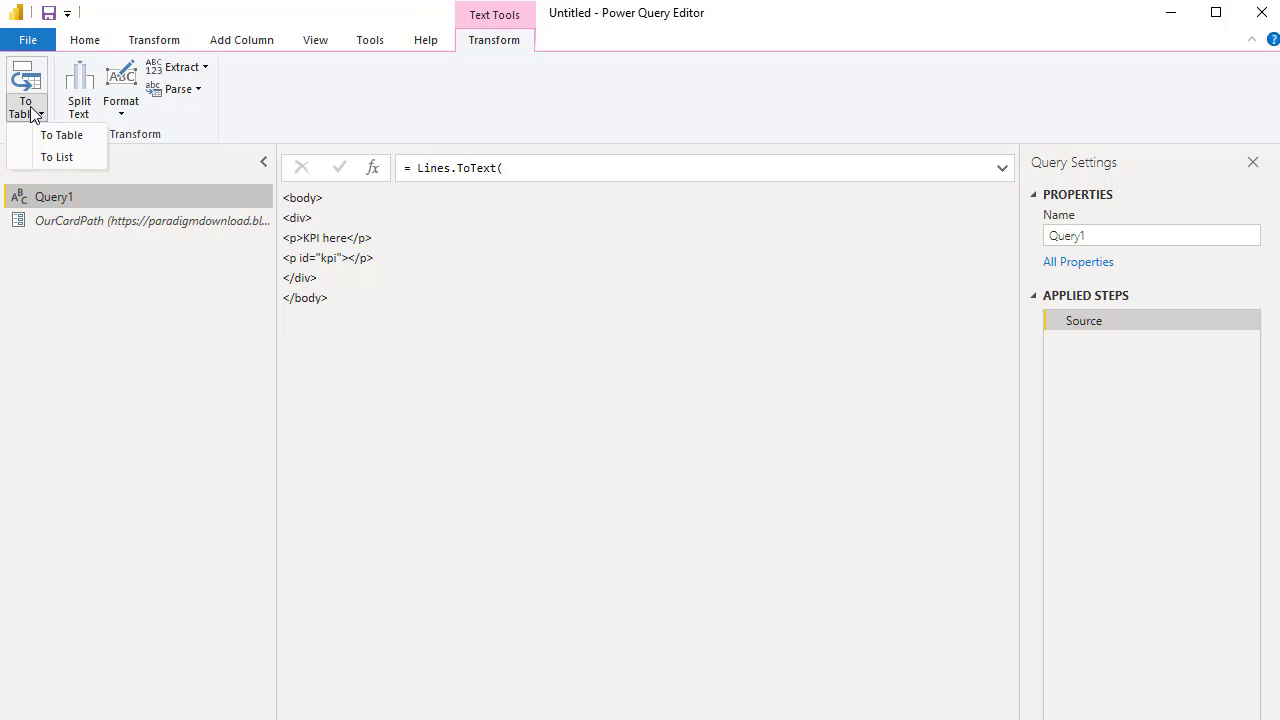
left_click(58, 135)
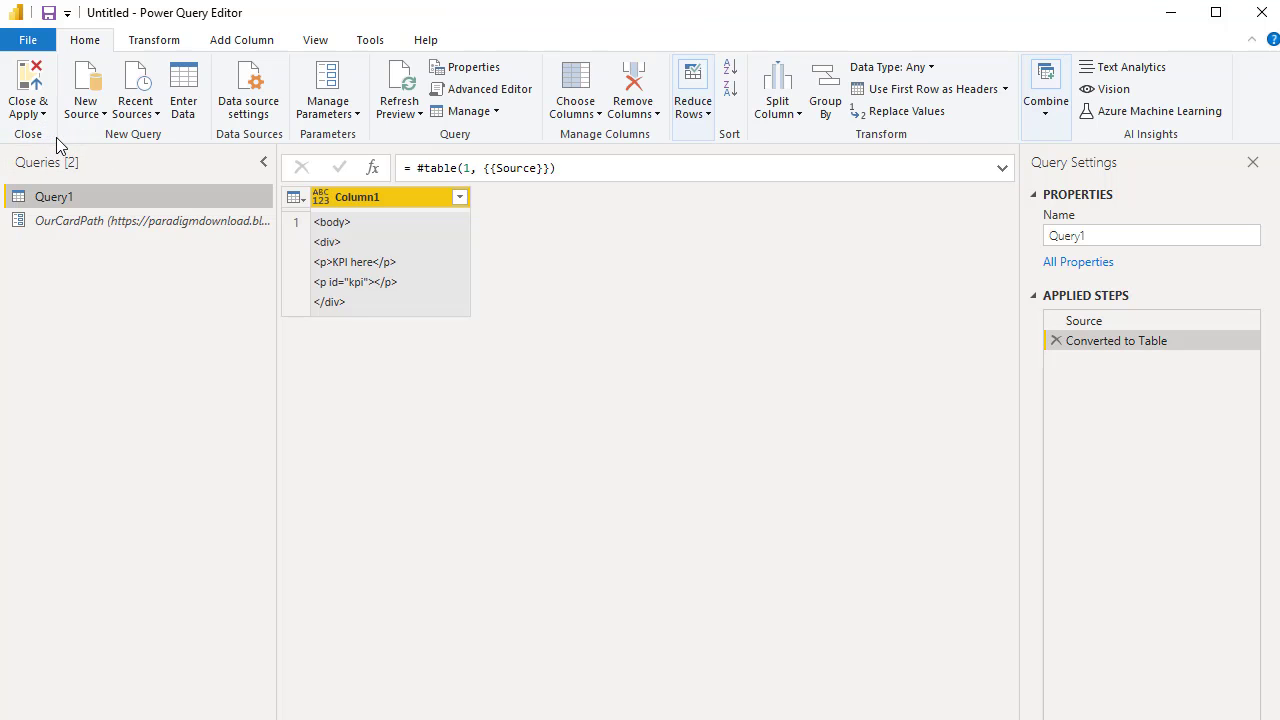
Add a custom column named Category with the formula = 1 to Query1.
left_click(228, 41)
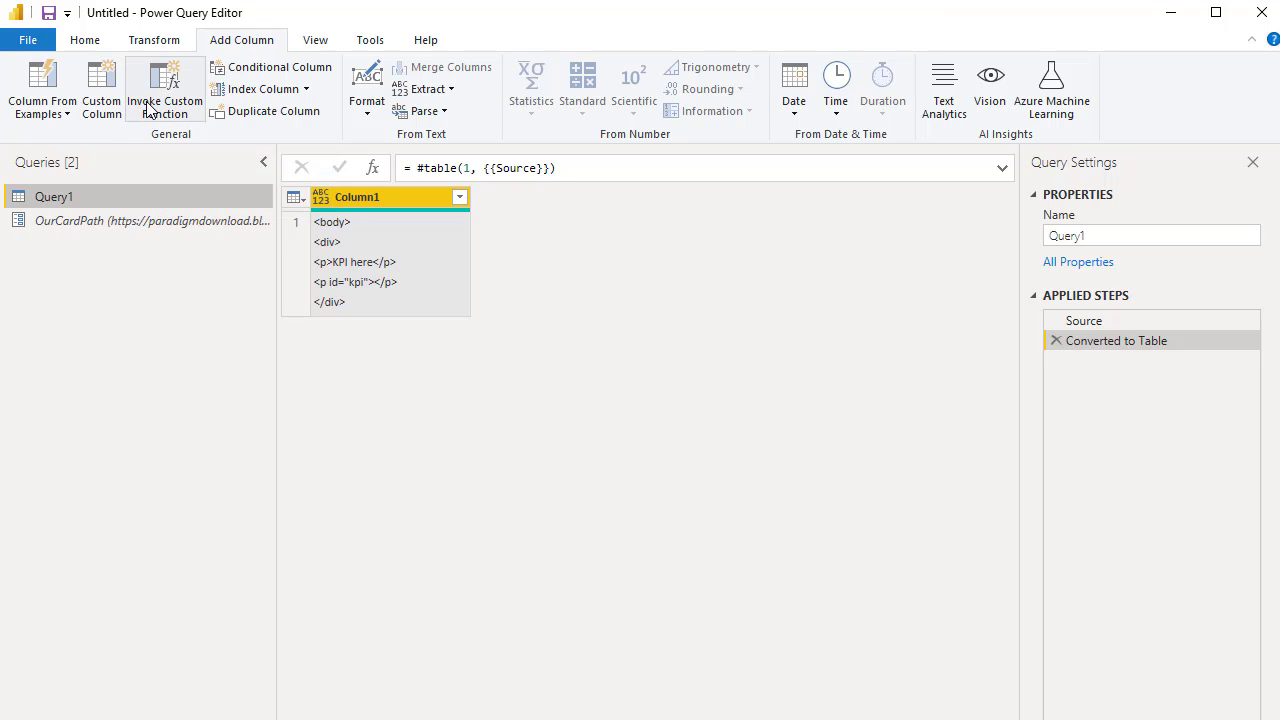
left_click(92, 107)
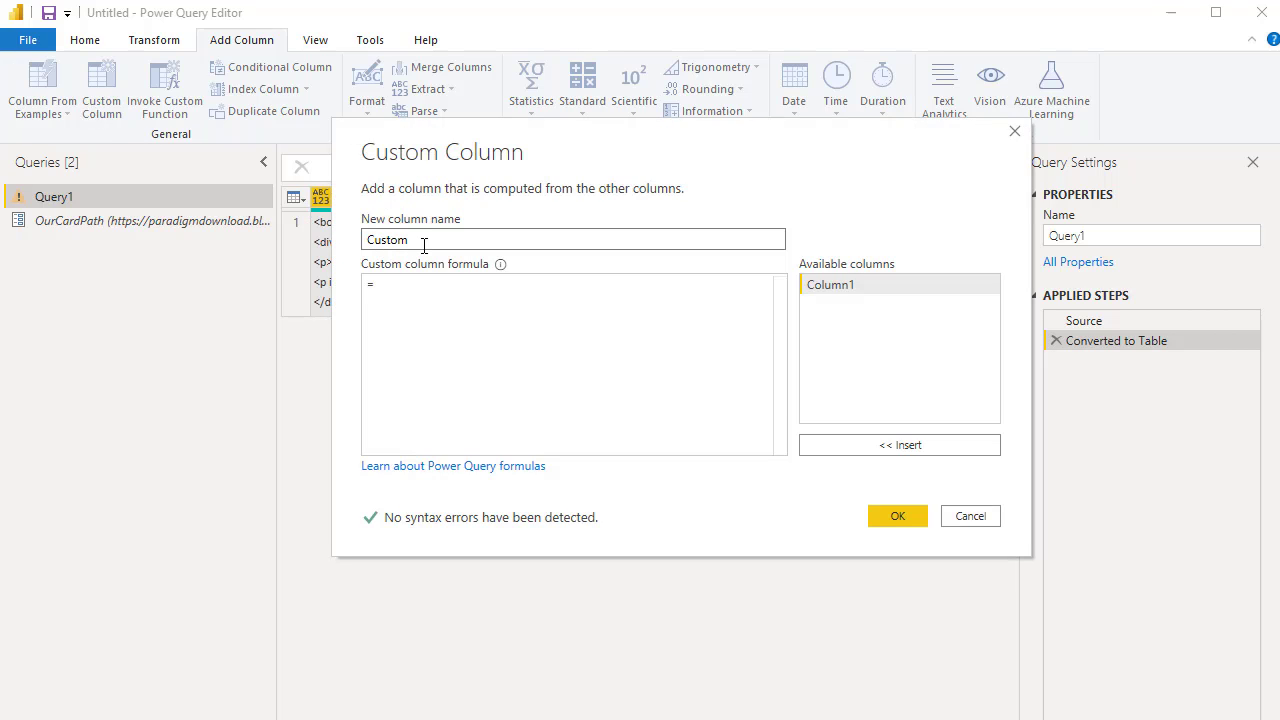
type("Cate")
type("ory")
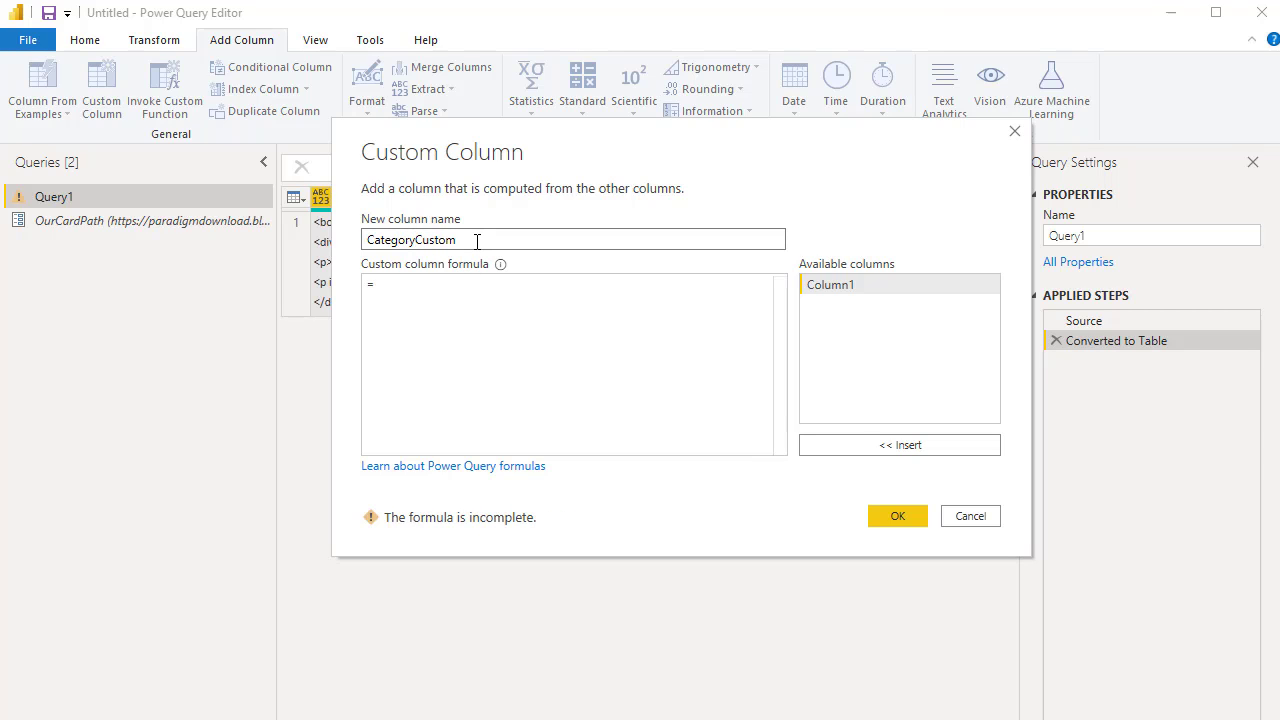
key("BackSpace")
key("BackSpace")
key("BackSpace")
left_click(393, 284)
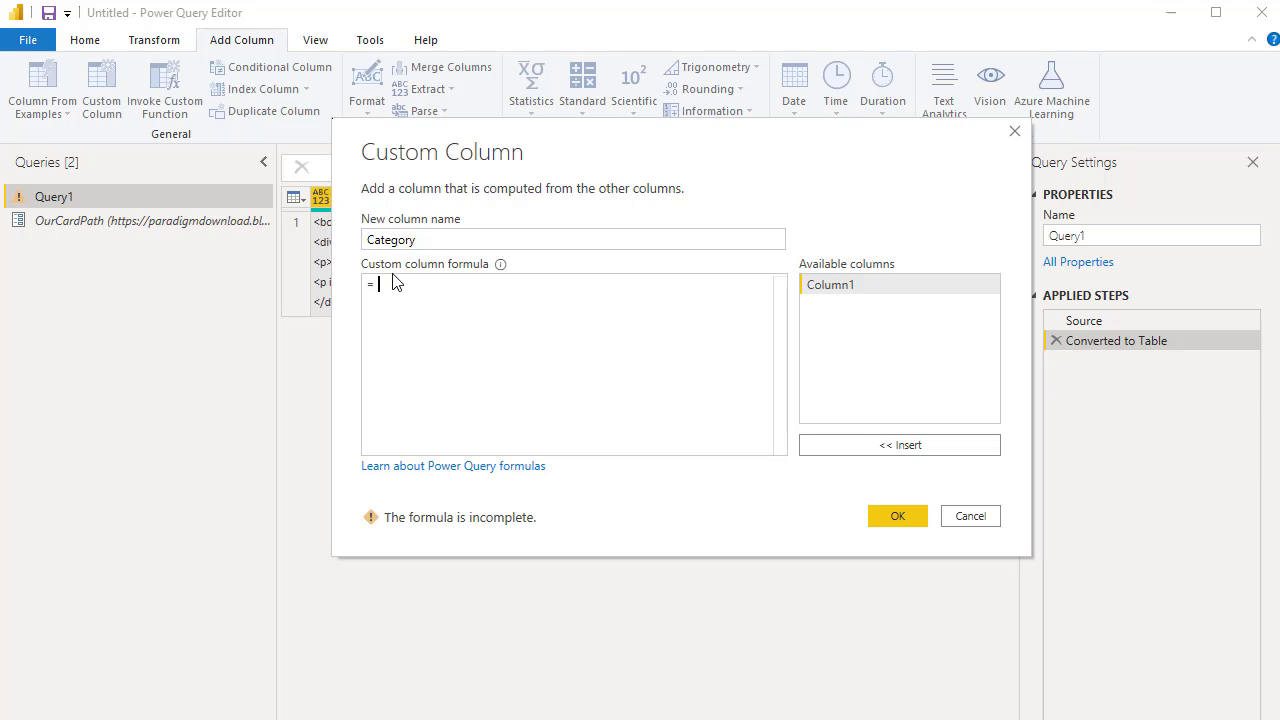
type("1")
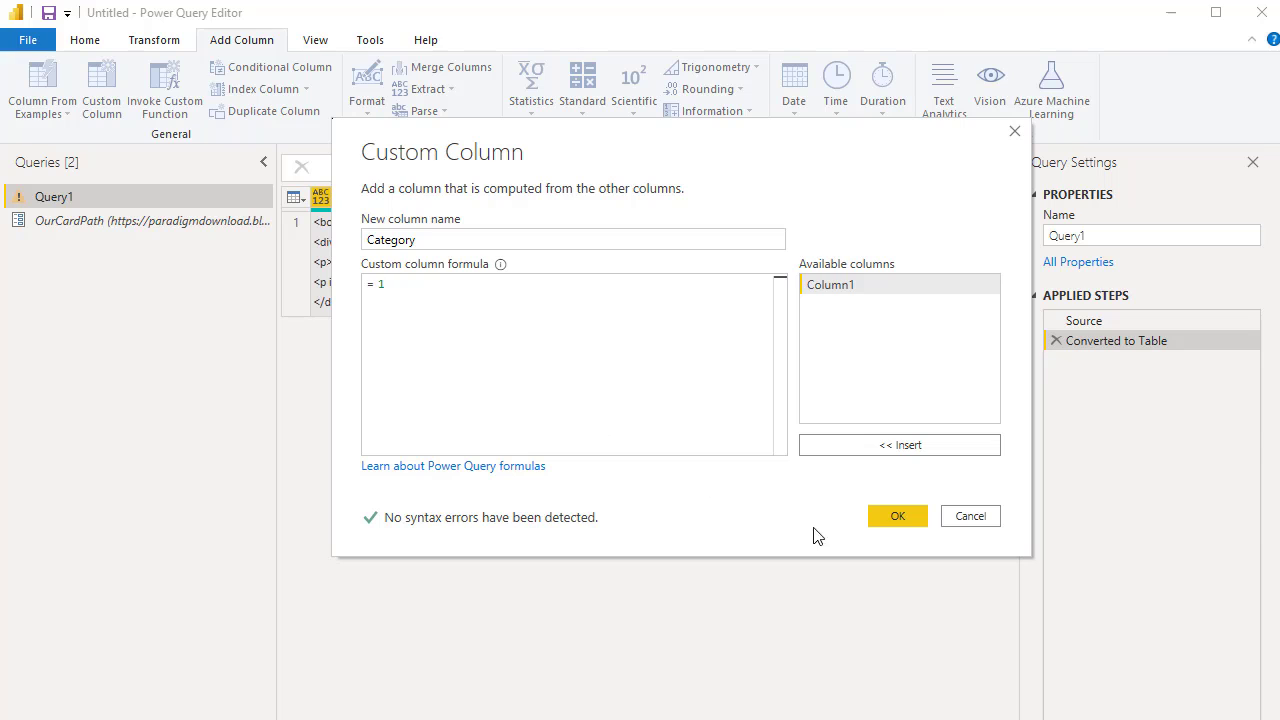
left_click(888, 522)
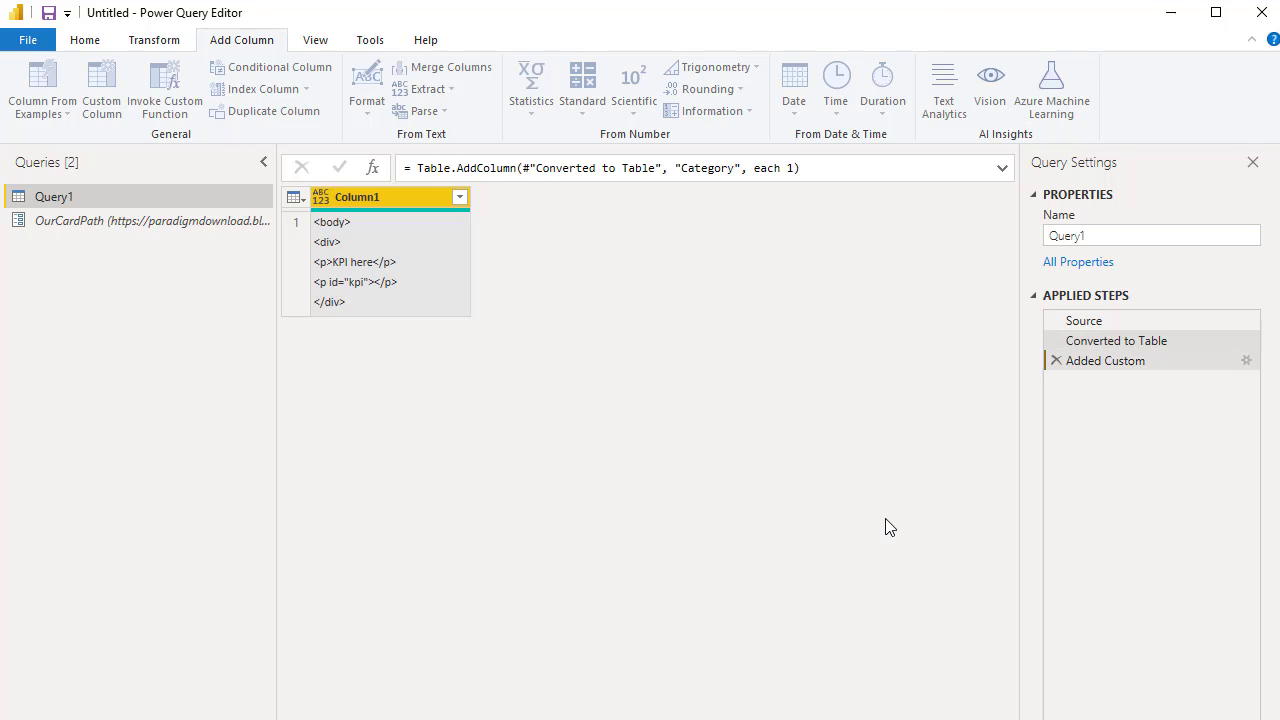
Rename Column1, which holds the HTML text, as TestHtml.
right_click(390, 202)
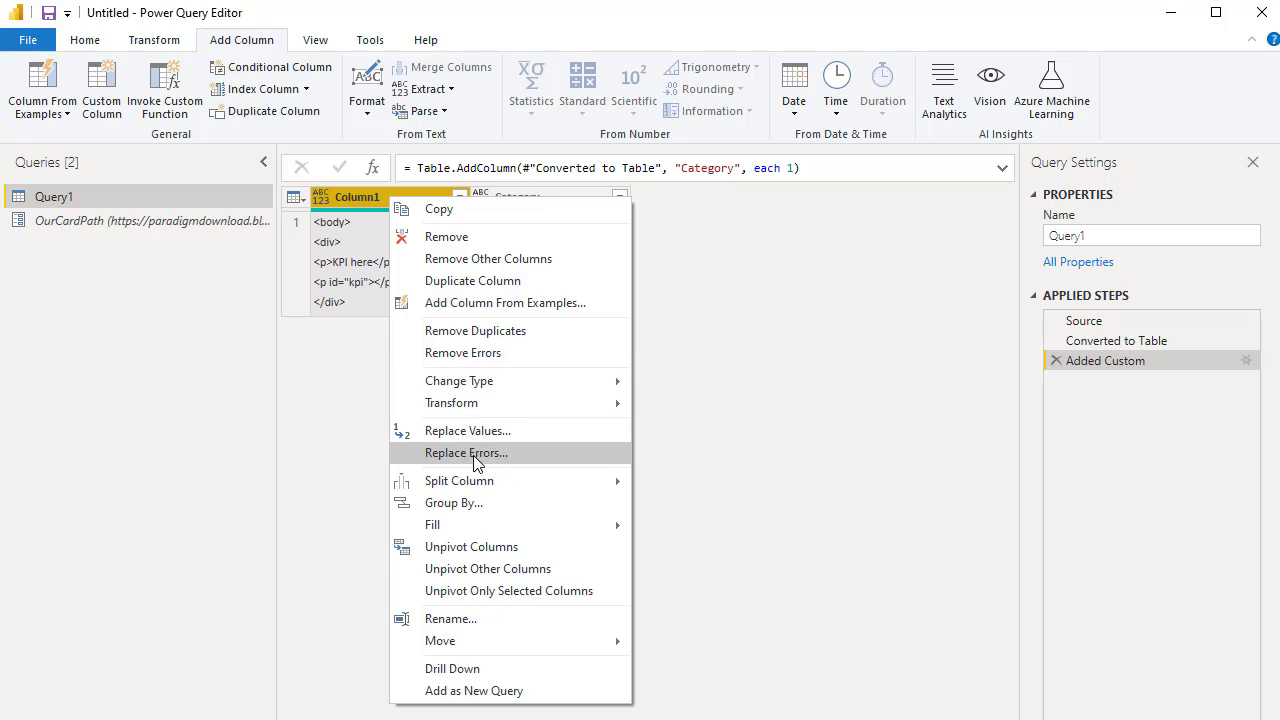
left_click(464, 617)
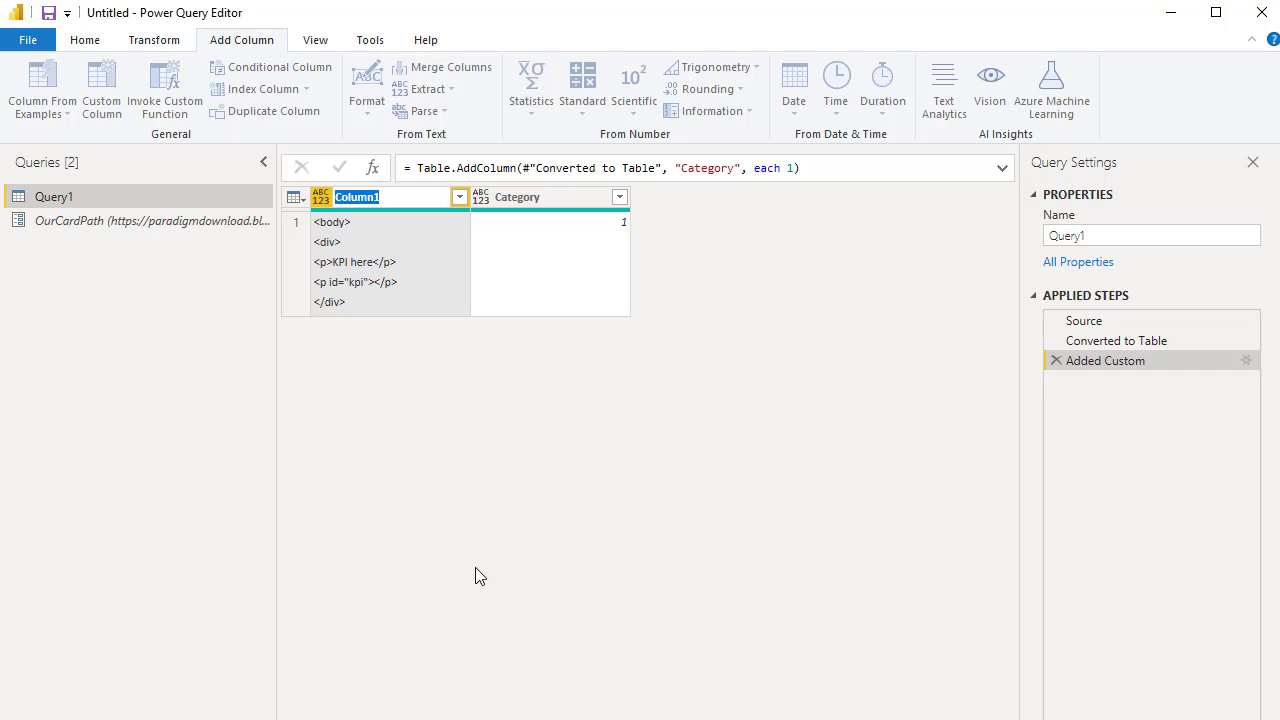
type("TestHtml")
key("Return")
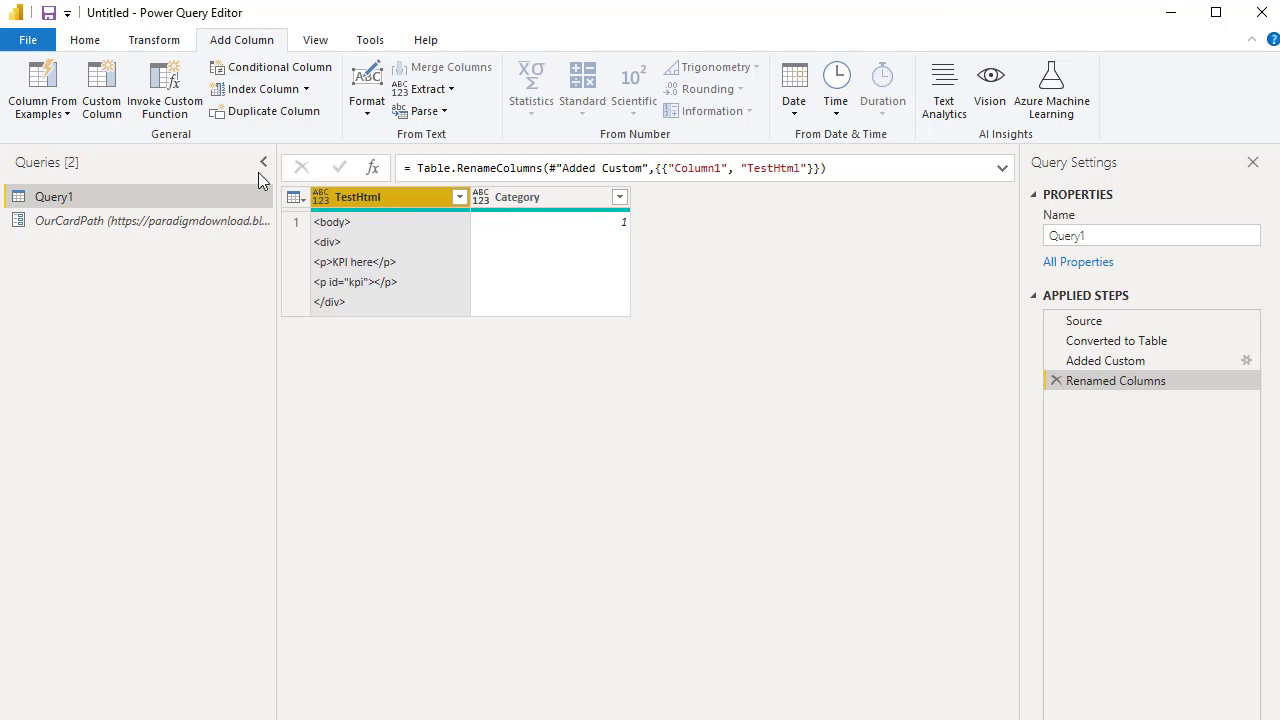
Add a custom column named OurMeasure with the formula = 666.6.
left_click(100, 88)
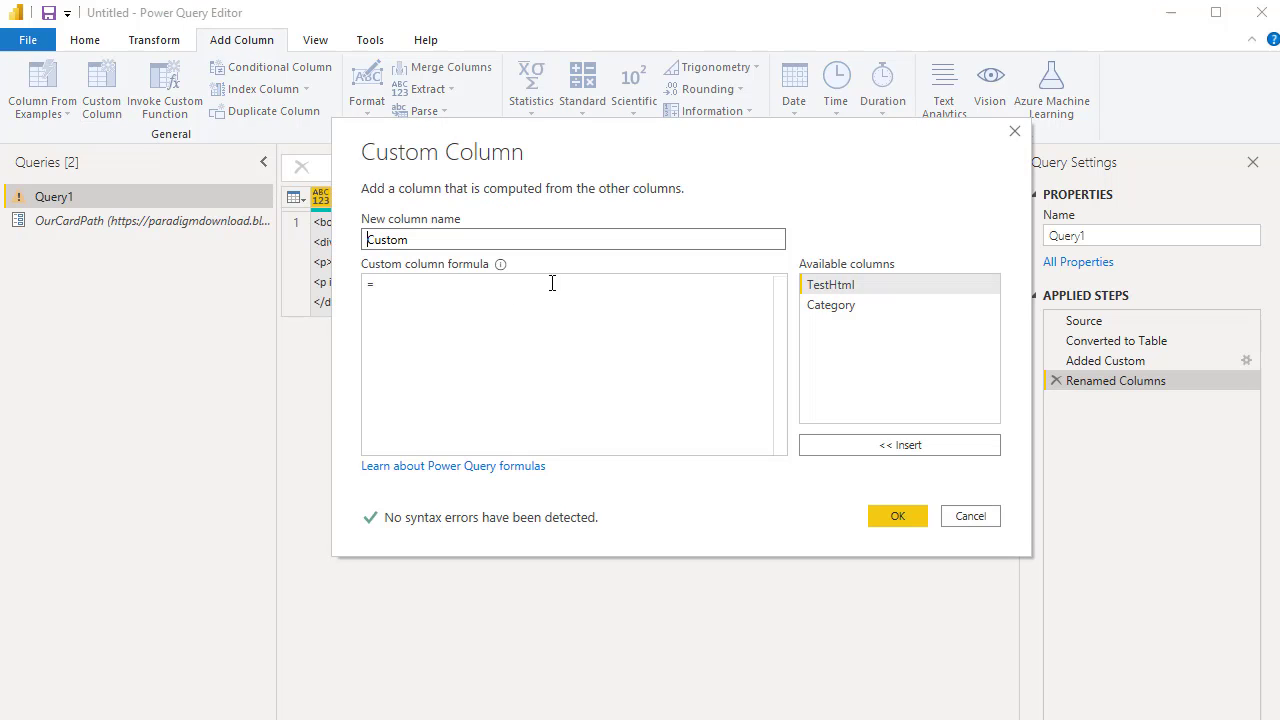
double_click(368, 240)
type("OurMea")
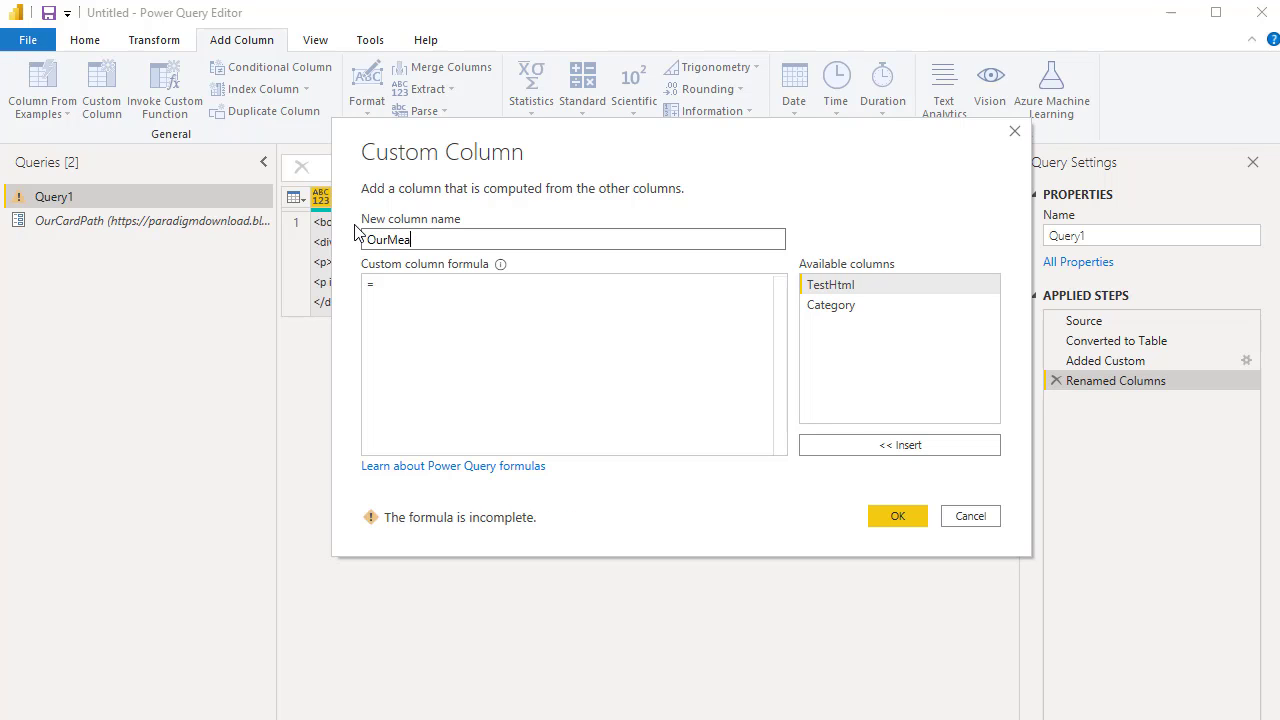
type("sure")
left_click(410, 285)
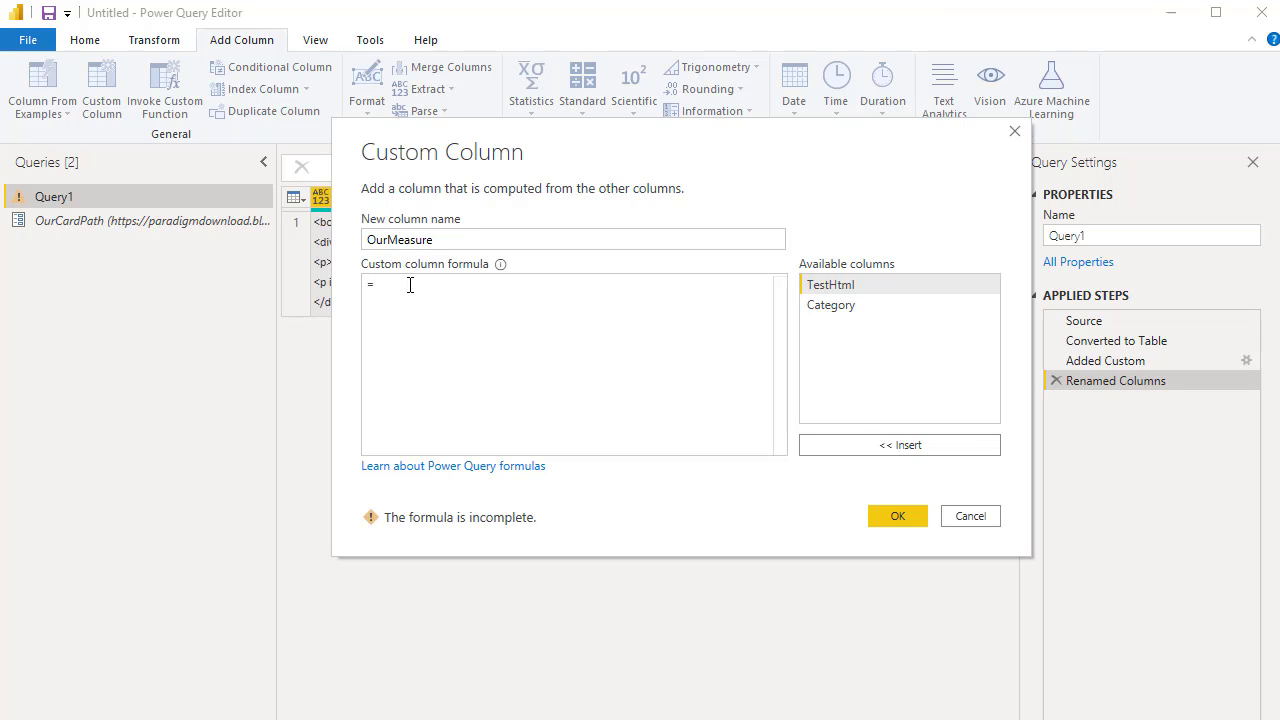
type("666.6")
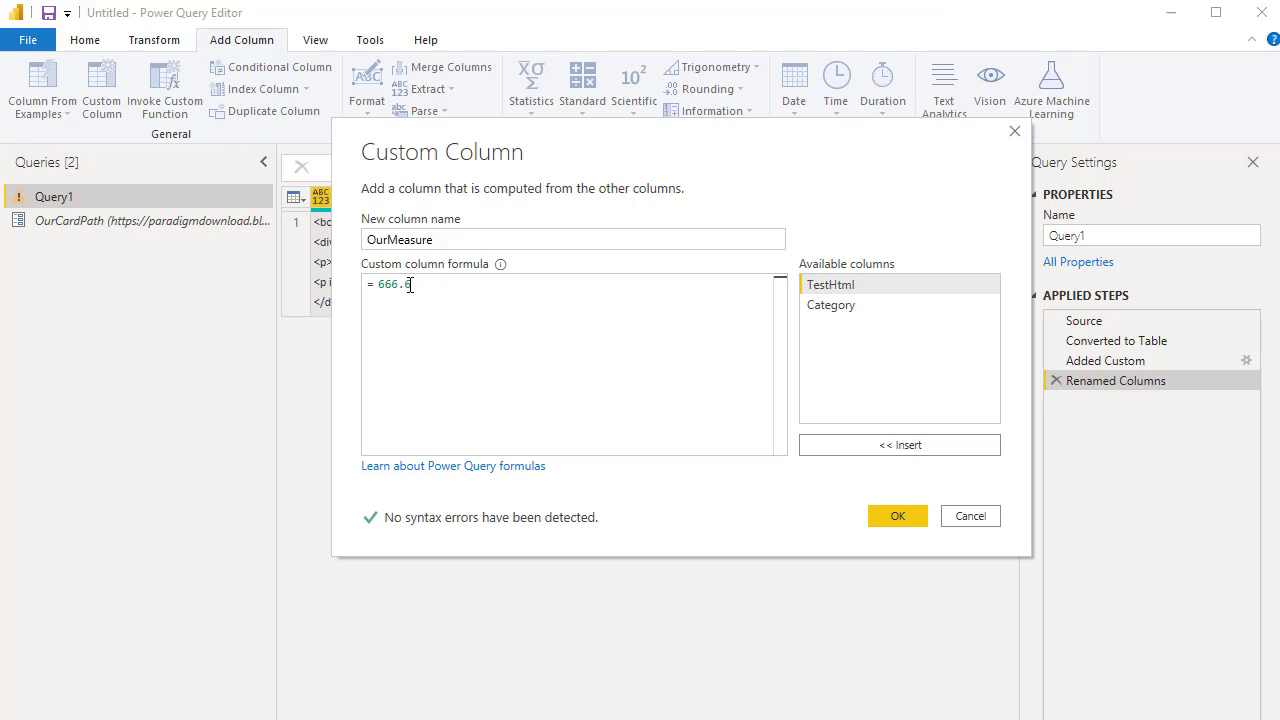
left_click(889, 516)
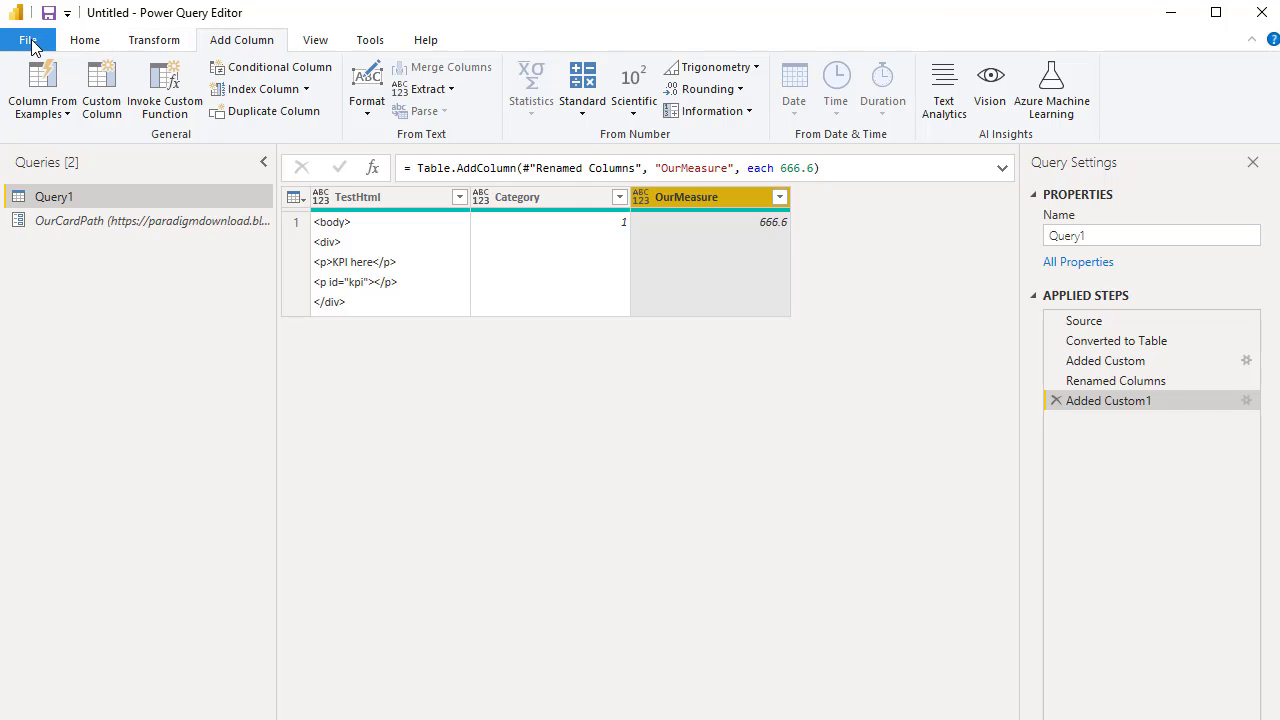
Rename Query1 as OurQuery in the query properties.
left_click_drag(1094, 237, 1027, 248)
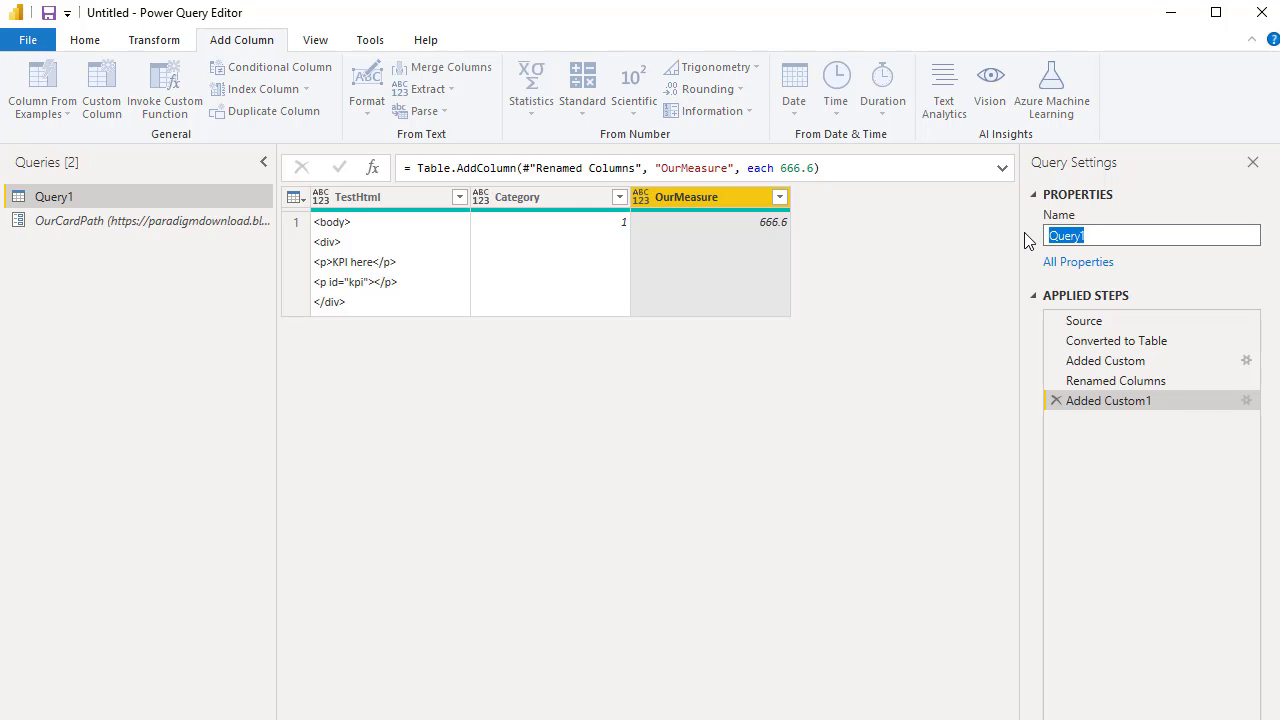
type("OurQuery")
key("Return")
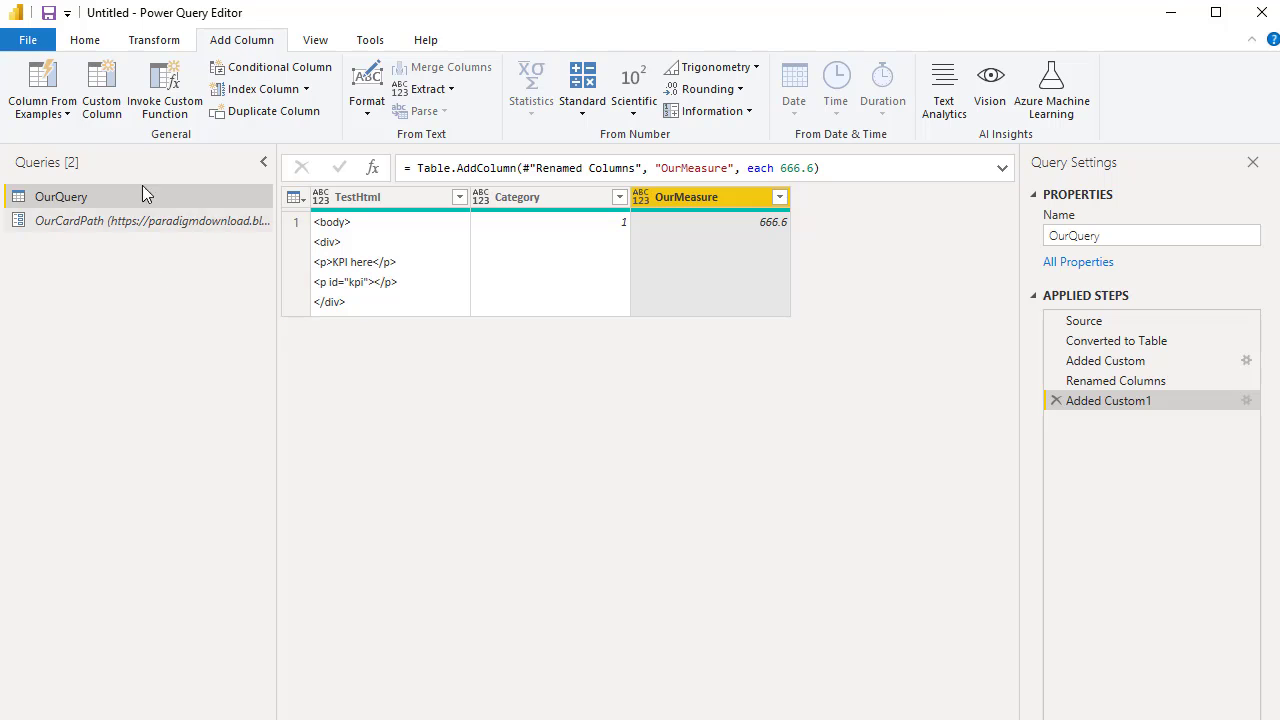
Apply the query changes and close the query editor to return to the report.
left_click(28, 45)
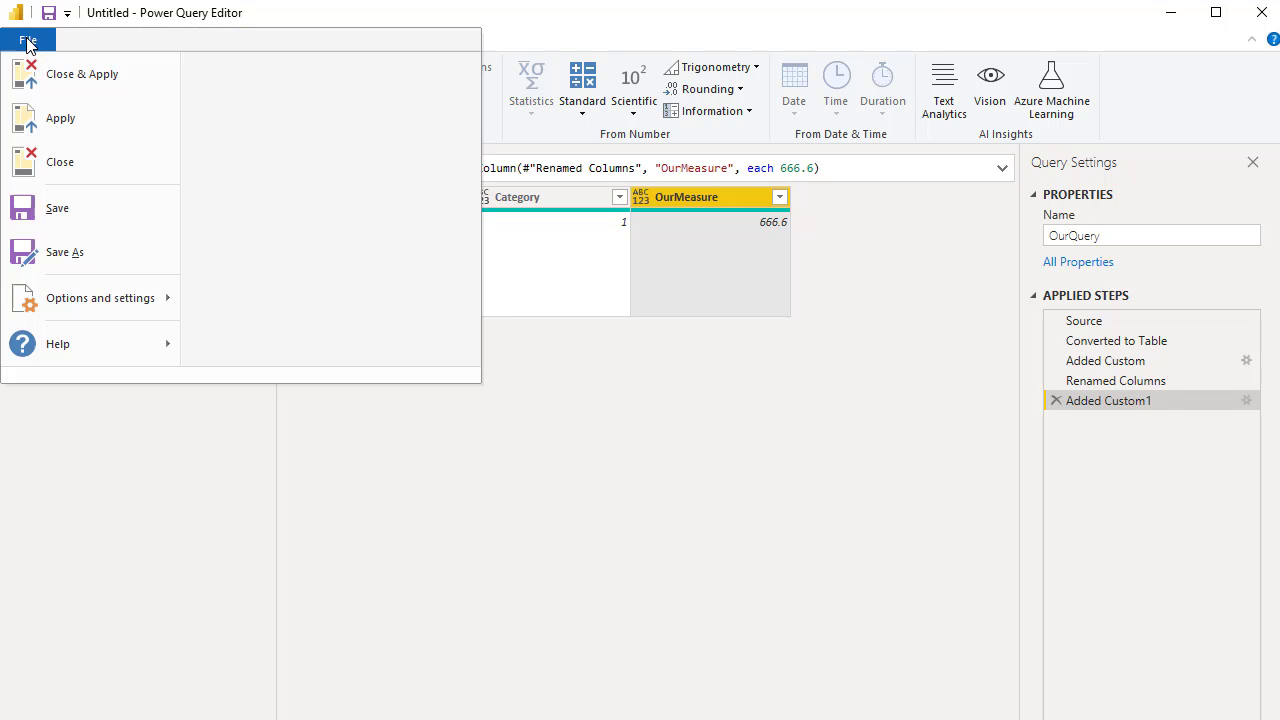
left_click(55, 94)
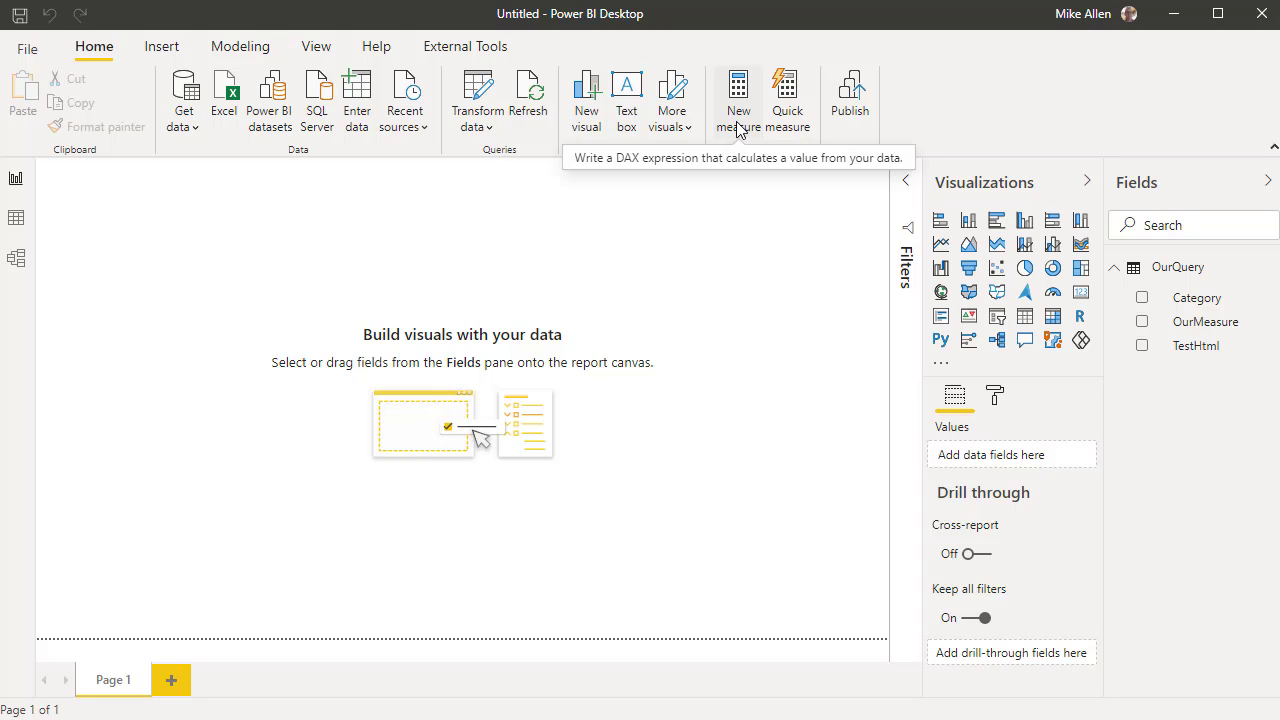
Create a new measure in OurQuery with the formula kpi = max(OurMeasure).
left_click(737, 120)
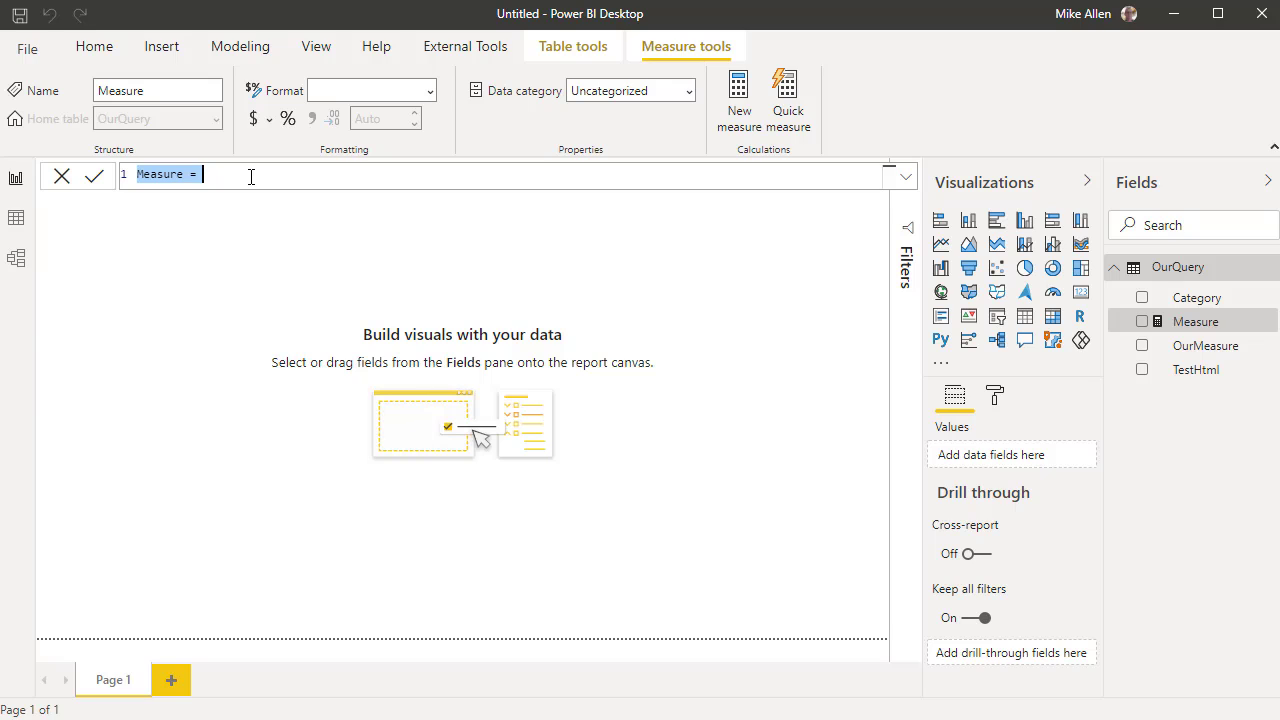
type("kpi ")
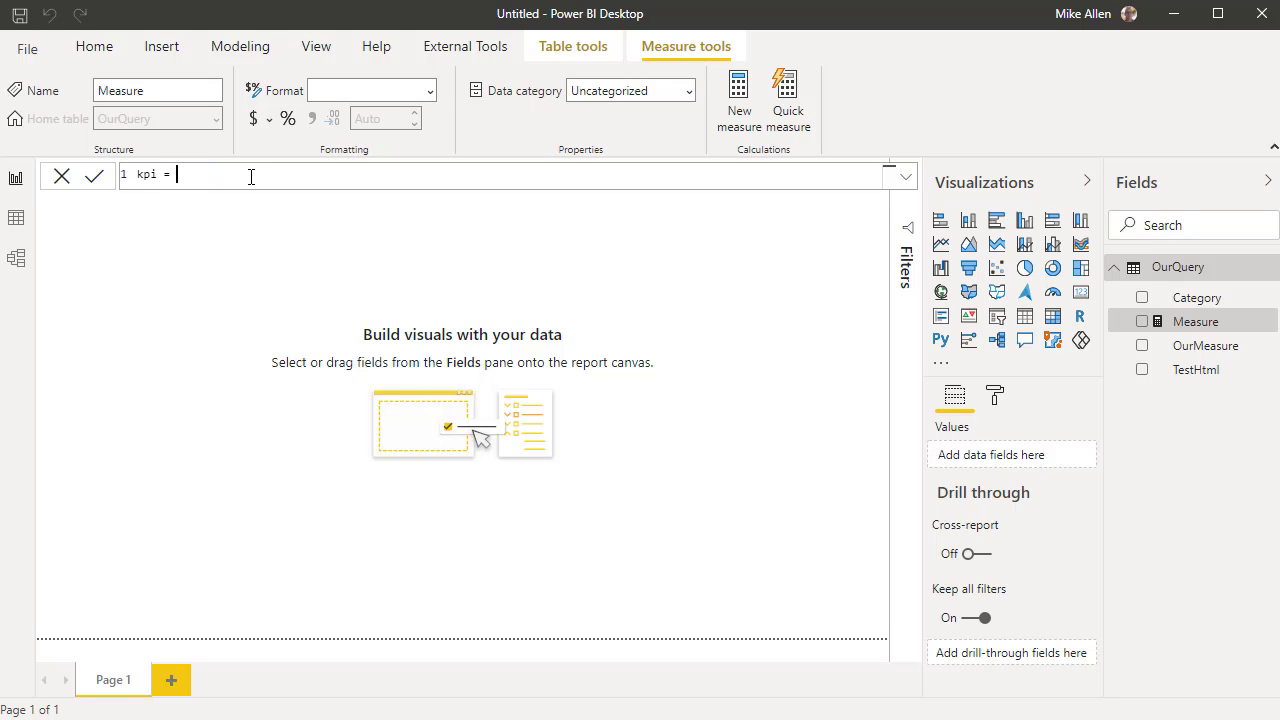
type("= max")
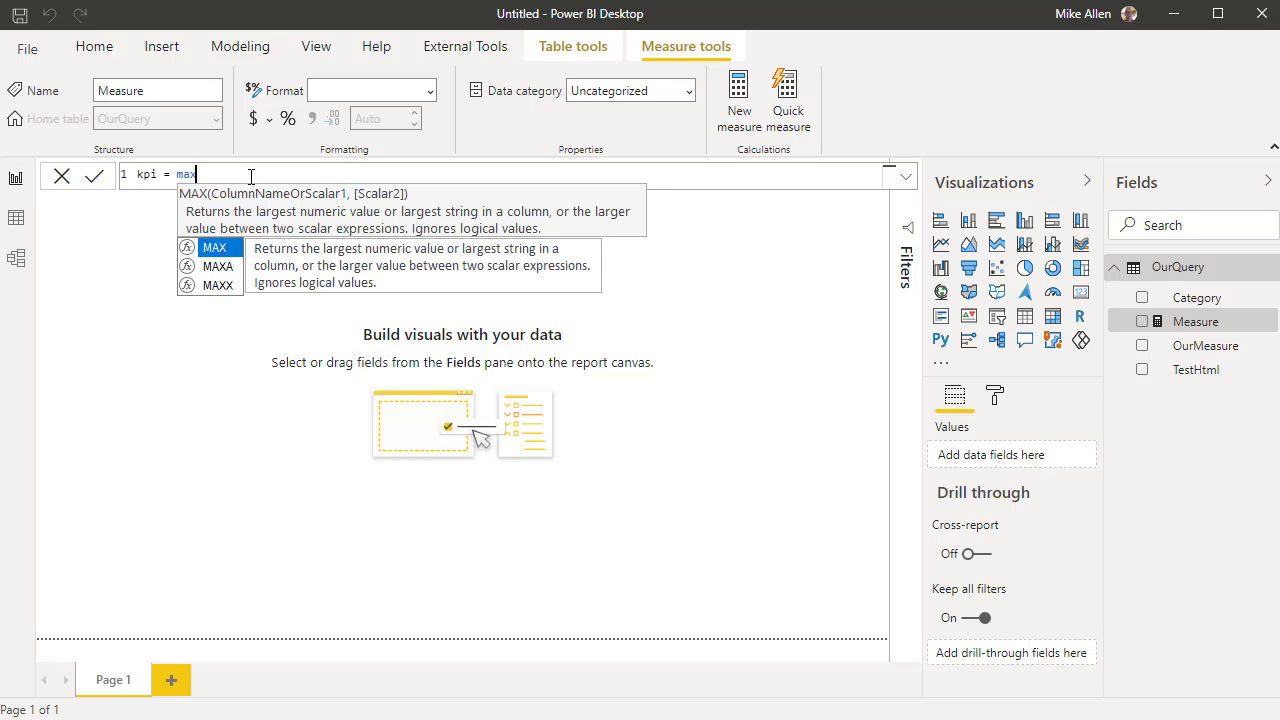
type("(")
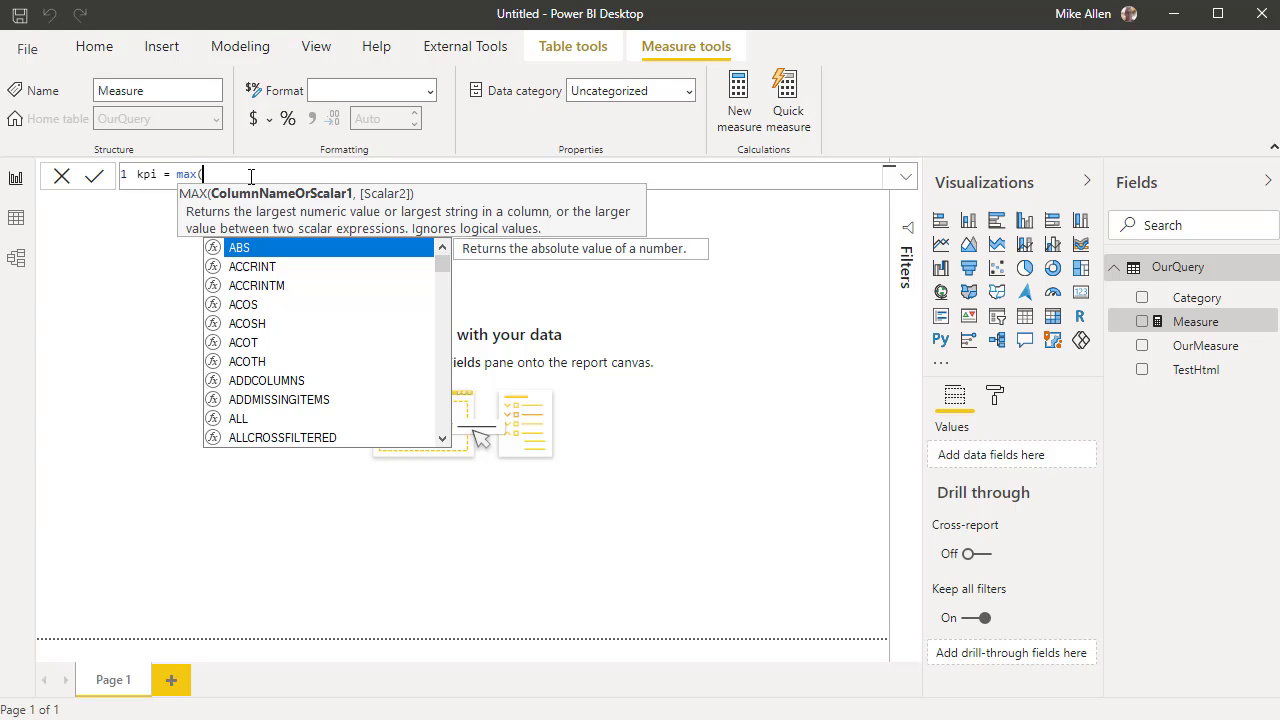
type("OurMeasure")
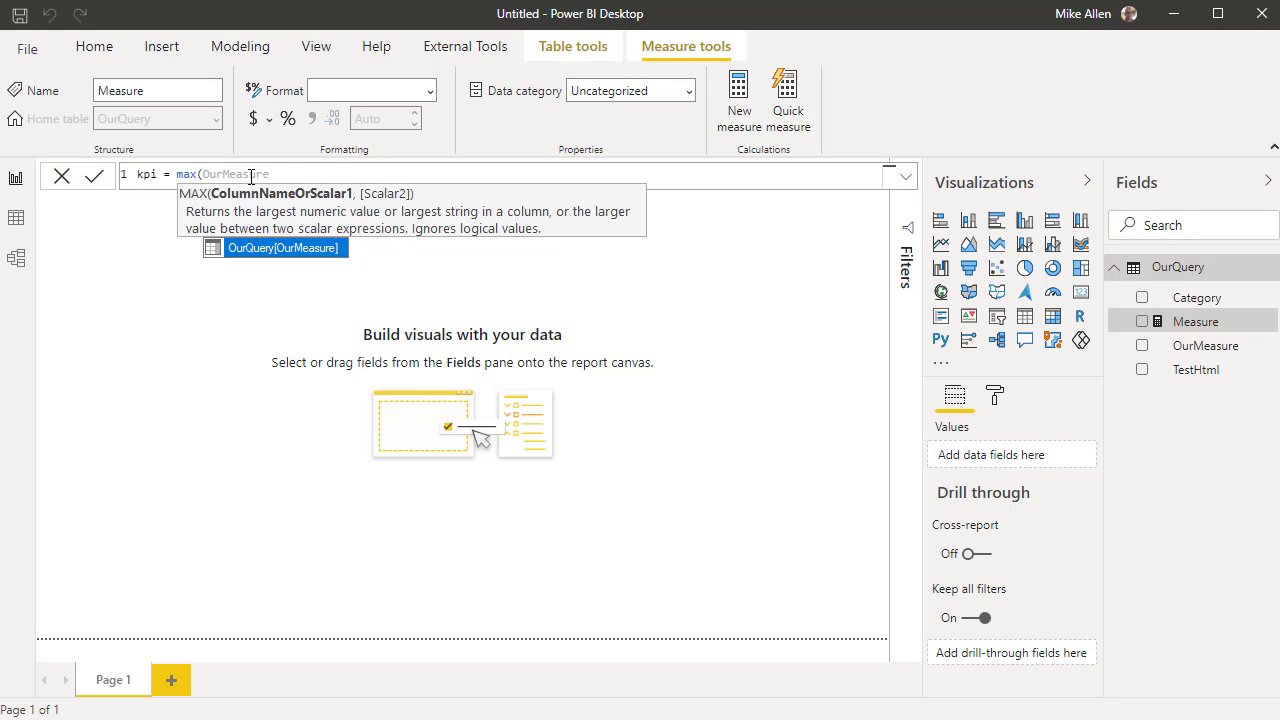
type(")")
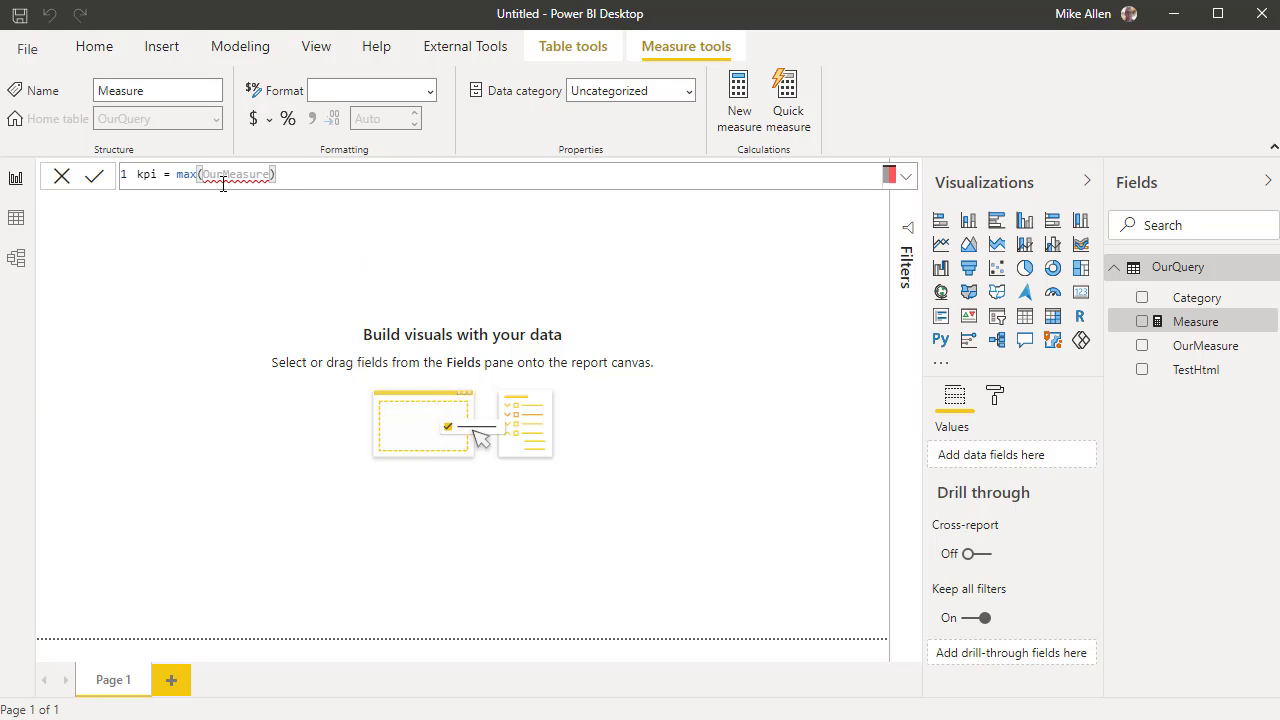
Correct the kpi measure's column reference to OurQuery[OurMeasure] and commit the formula.
mouse_move(234, 178)
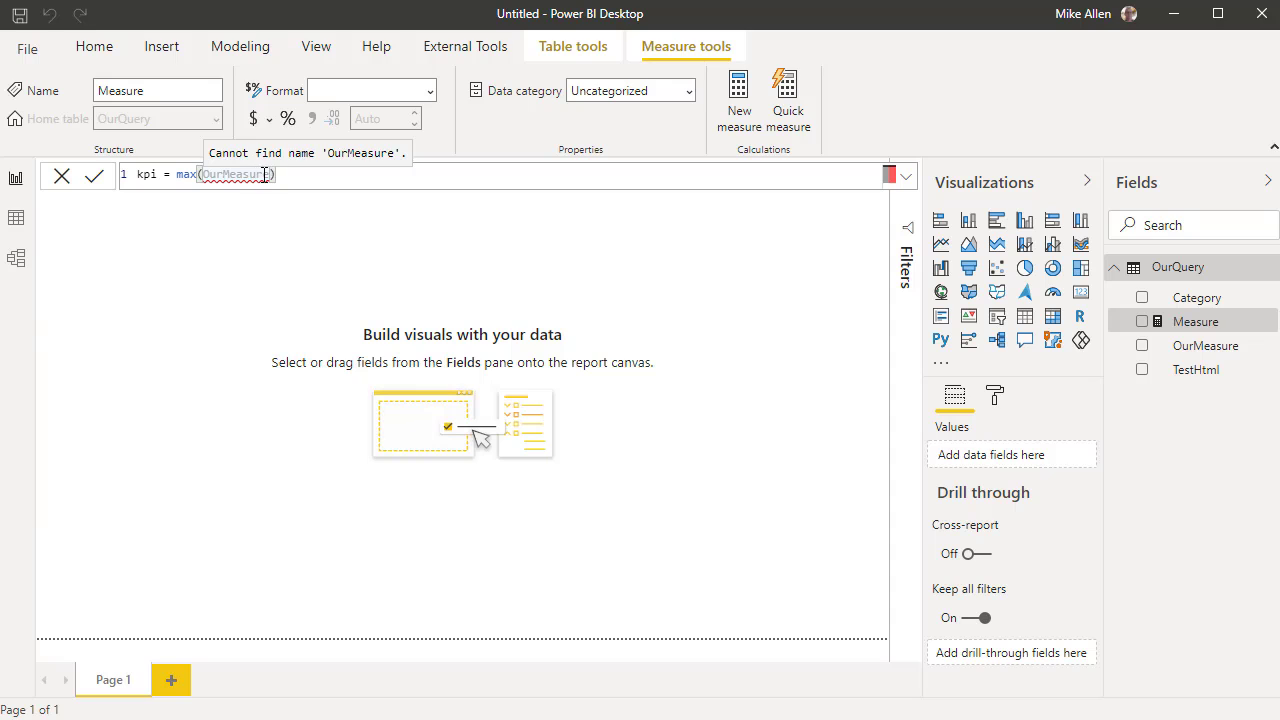
left_click(270, 175)
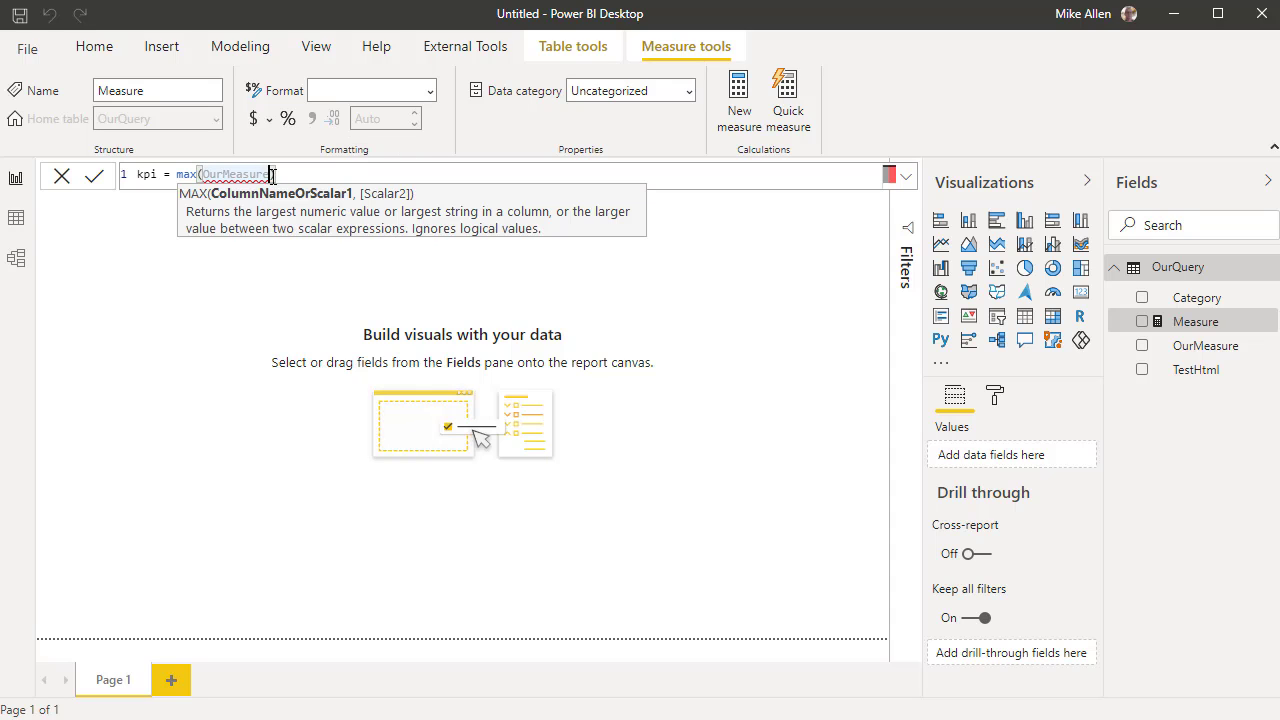
mouse_move(270, 175)
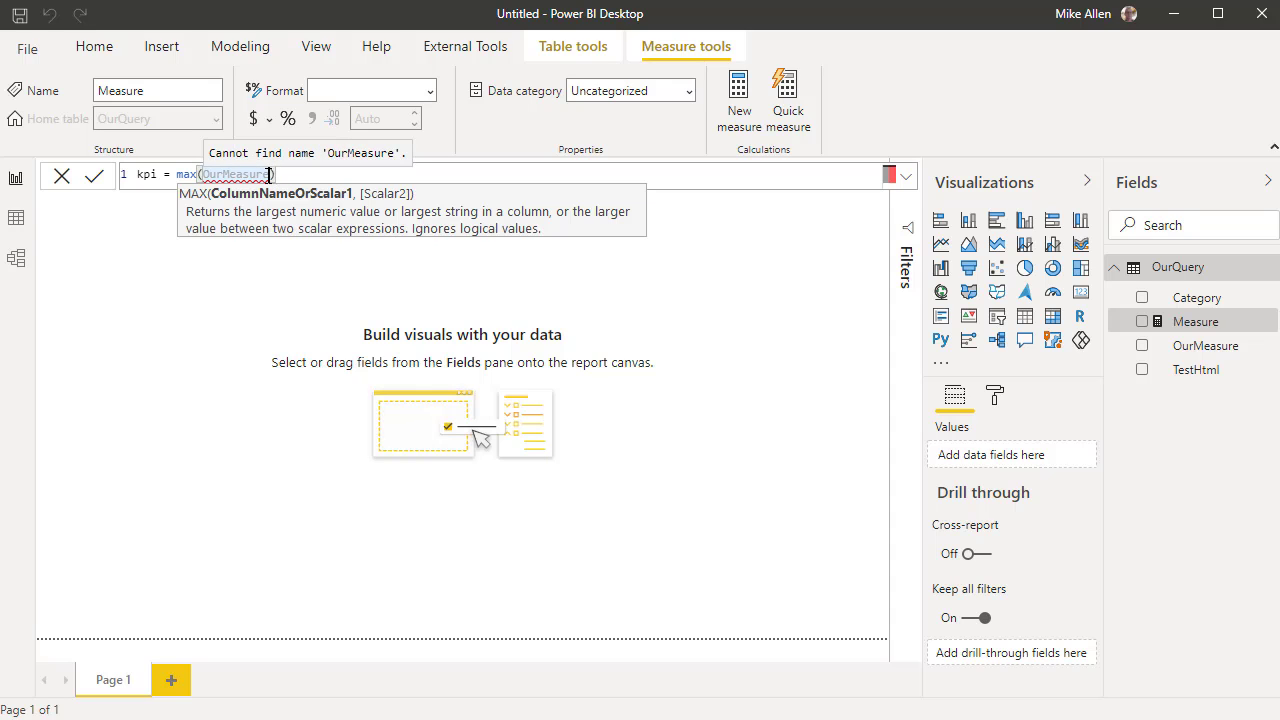
key("BackSpace")
key("BackSpace")
key("BackSpace")
key("BackSpace")
key("BackSpace")
key("BackSpace")
key("BackSpace")
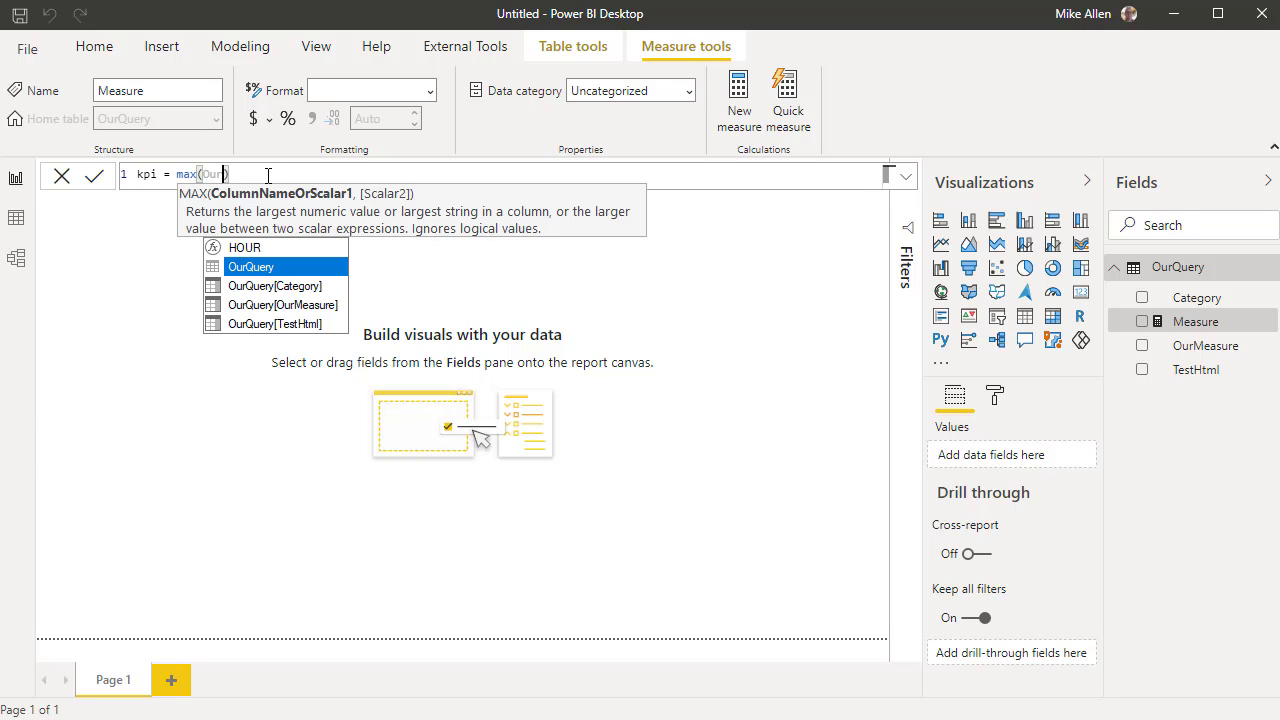
left_click(275, 305)
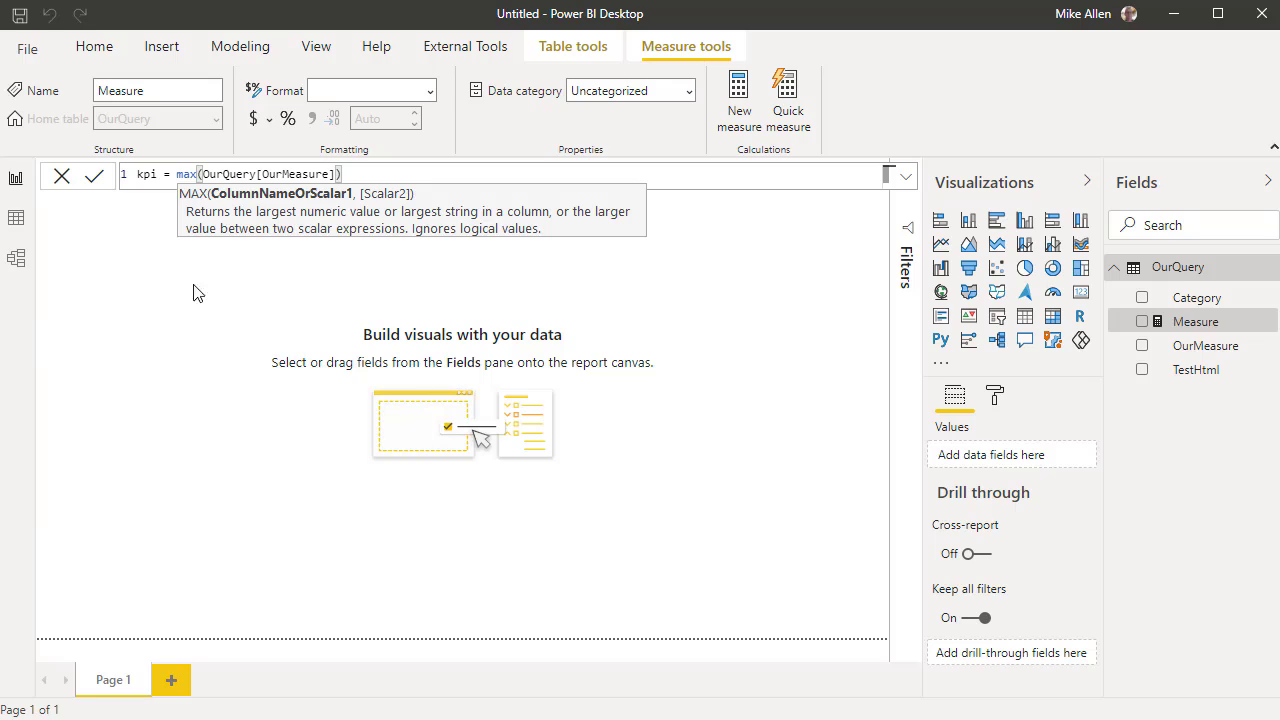
left_click(87, 184)
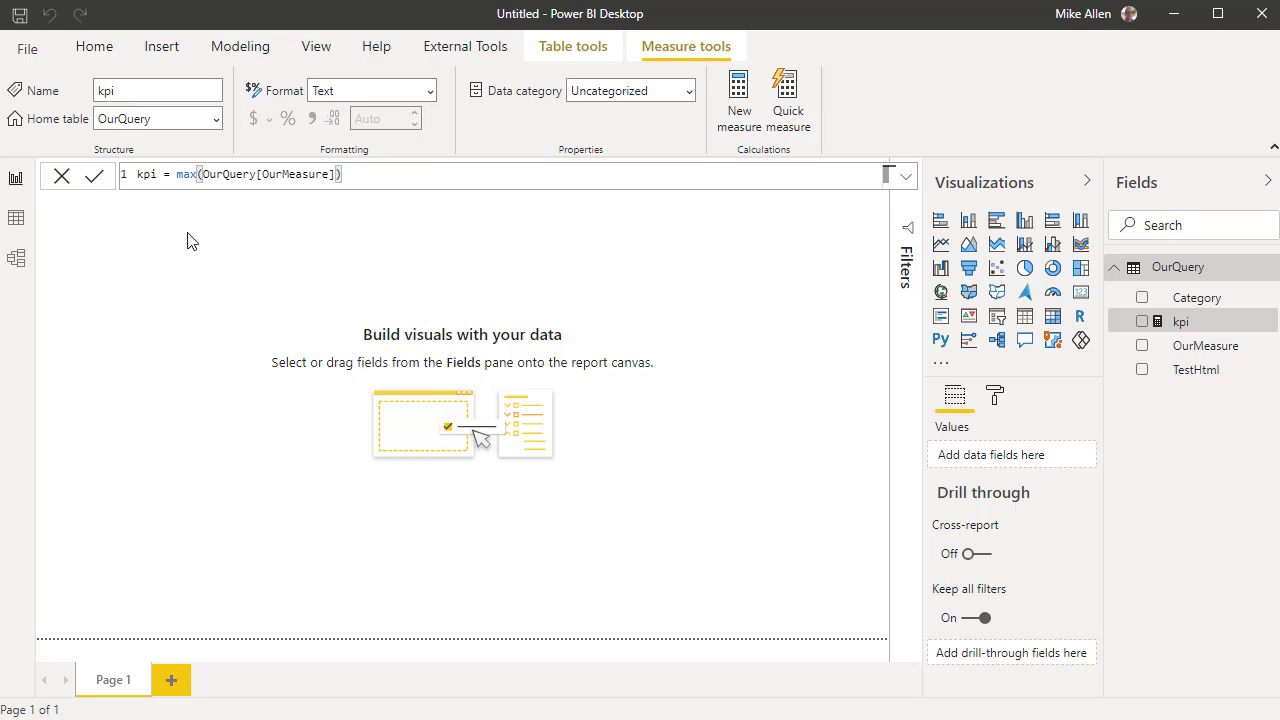
Find ParaHTMLViewer among the AppSource visuals by searching for html and import it into the report.
left_click(943, 366)
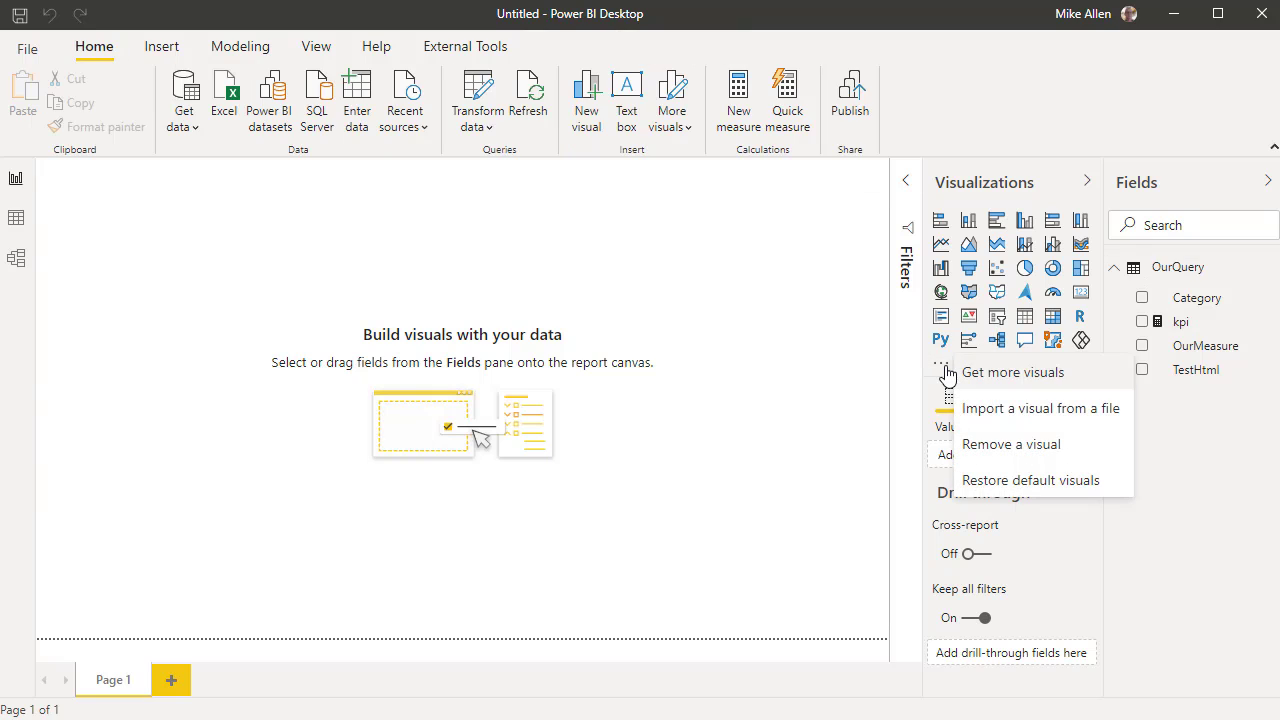
left_click(986, 380)
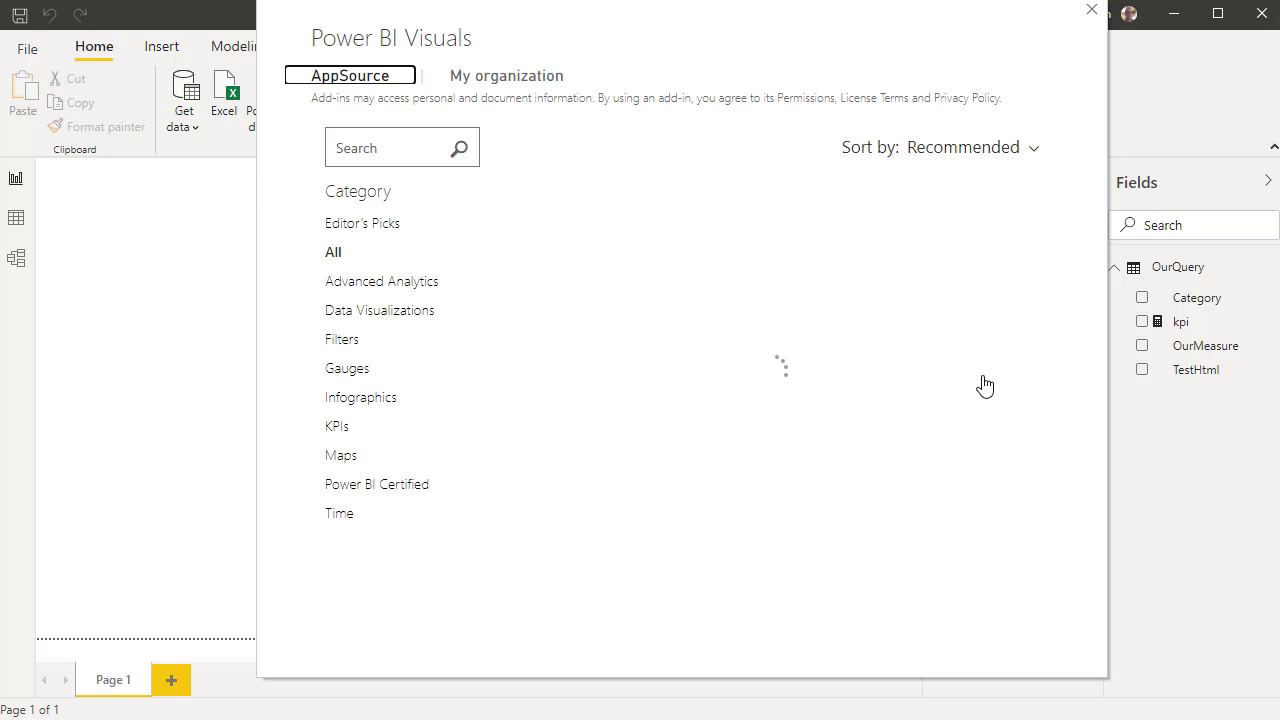
left_click(413, 156)
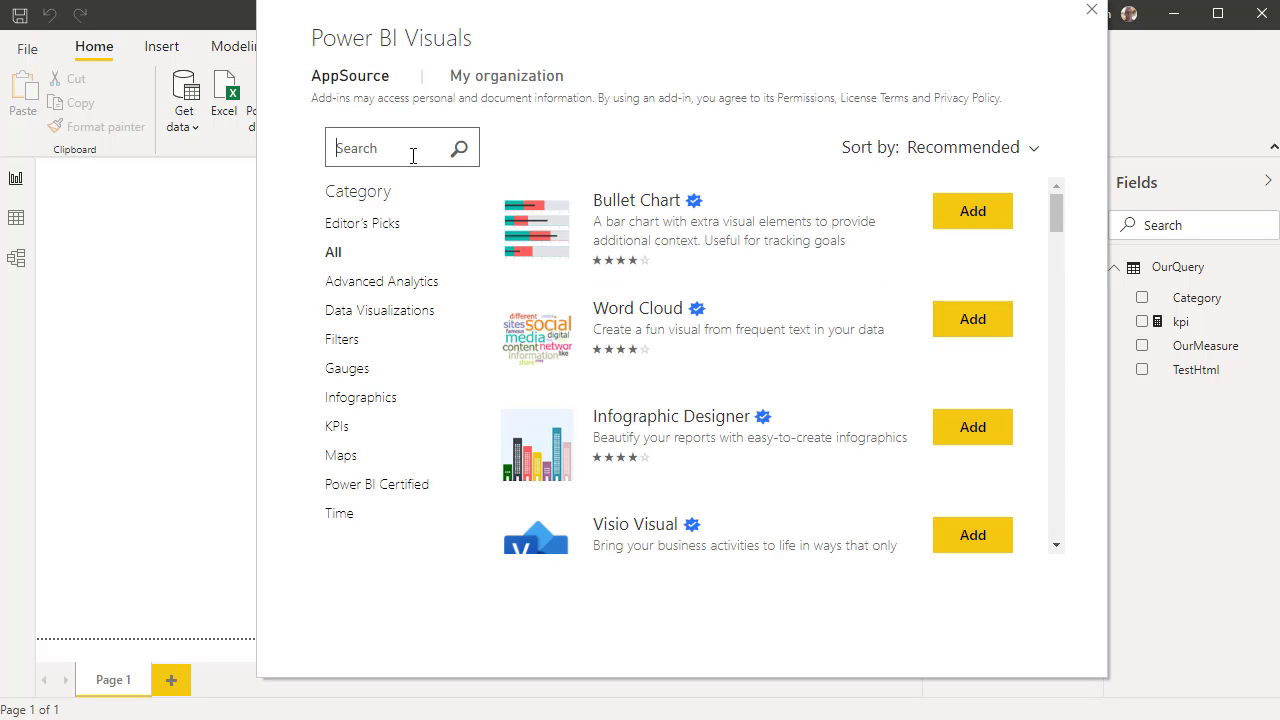
type("htm")
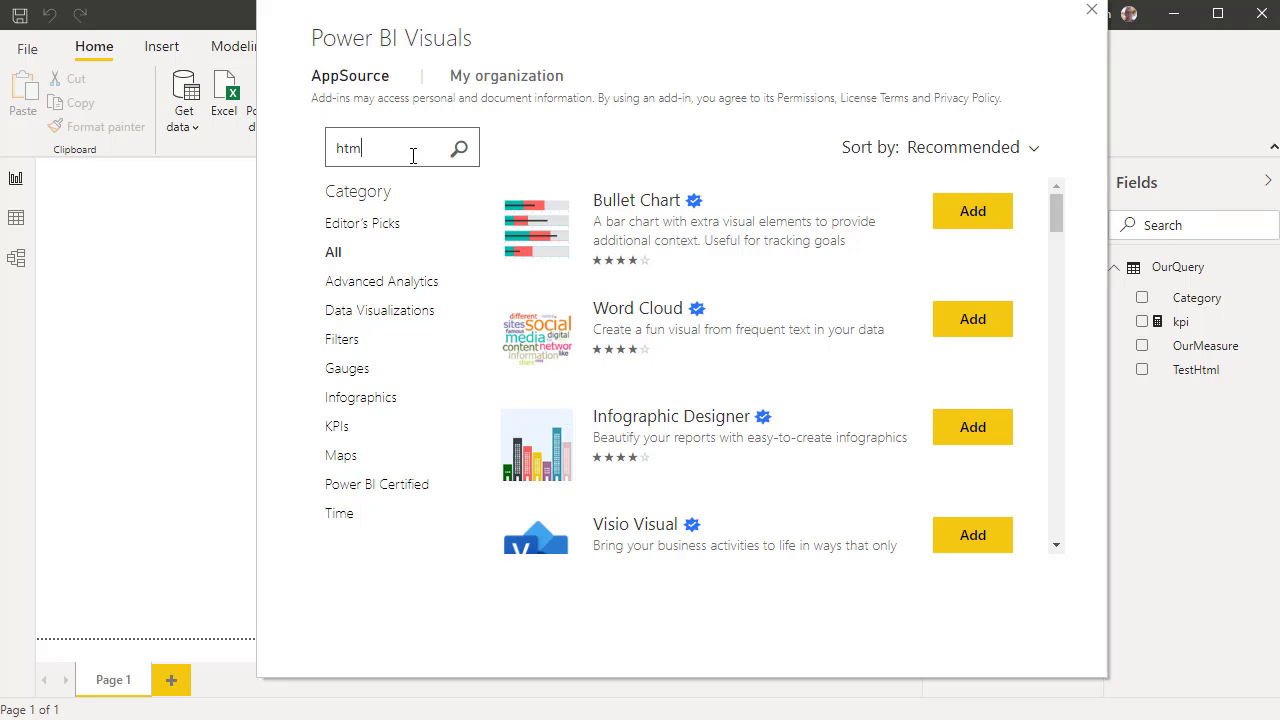
type("l")
left_click(458, 150)
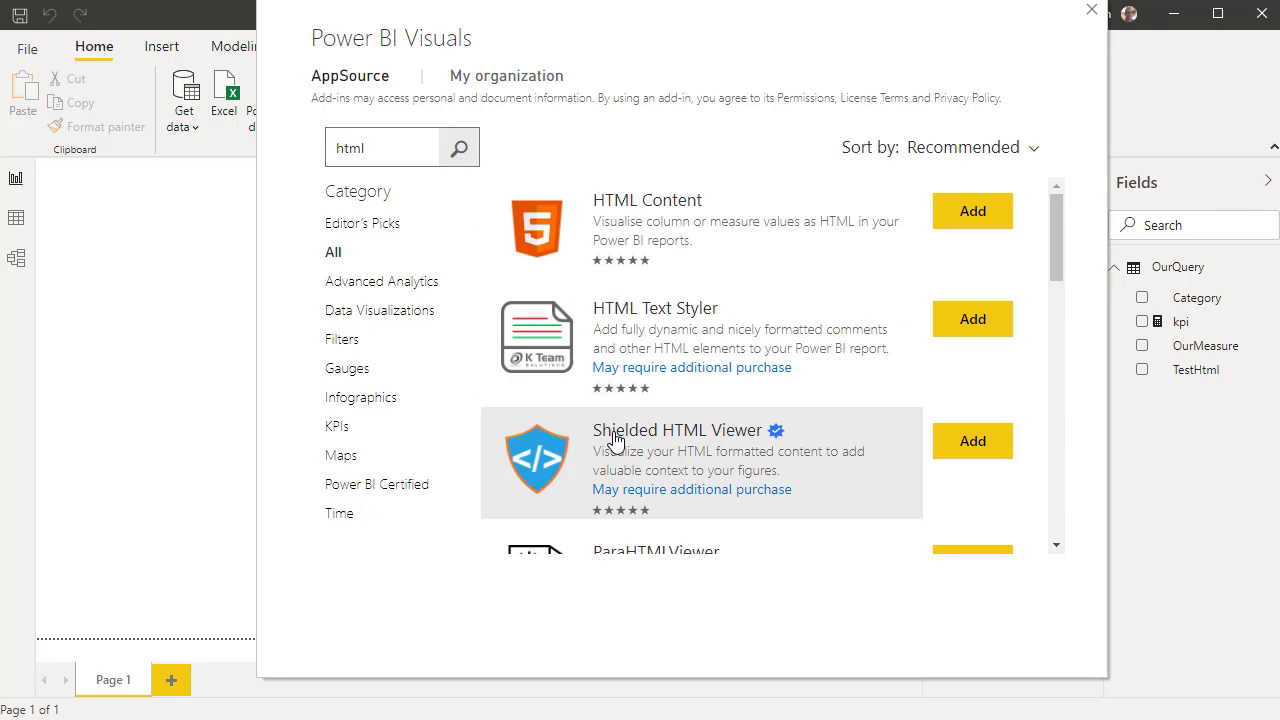
scroll(630, 460, "down", 1)
left_click(684, 495)
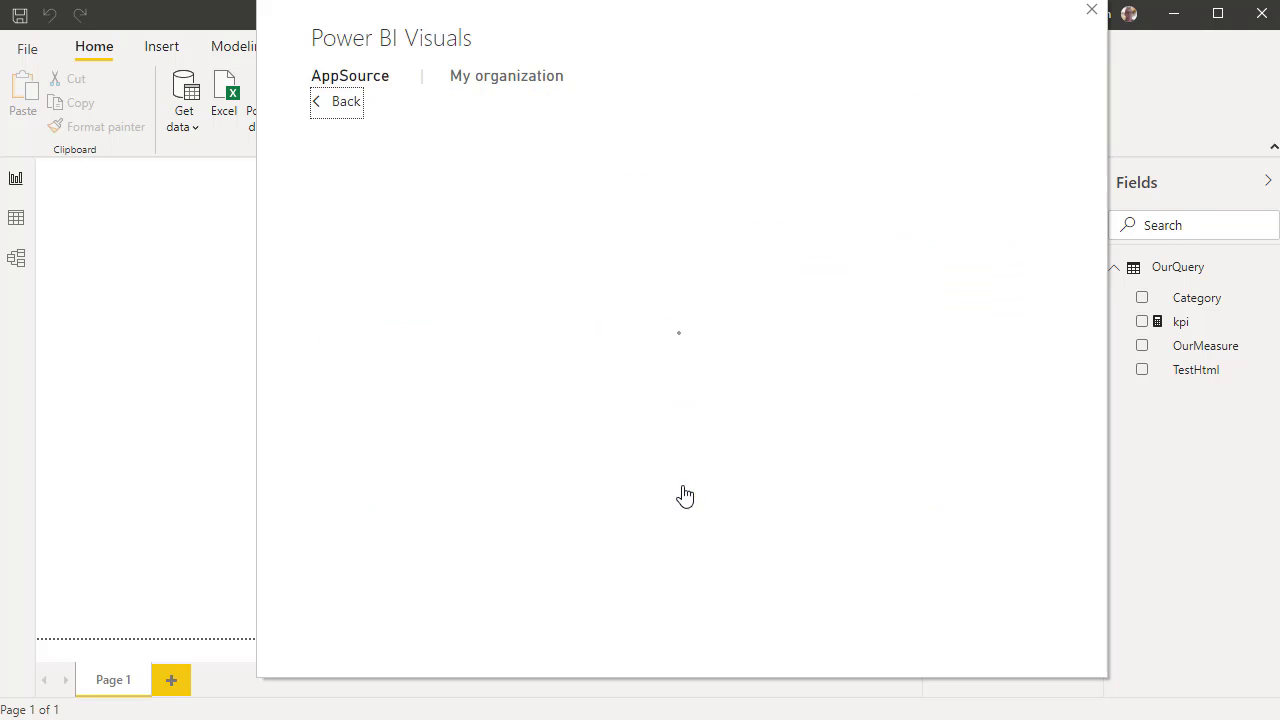
left_click(350, 348)
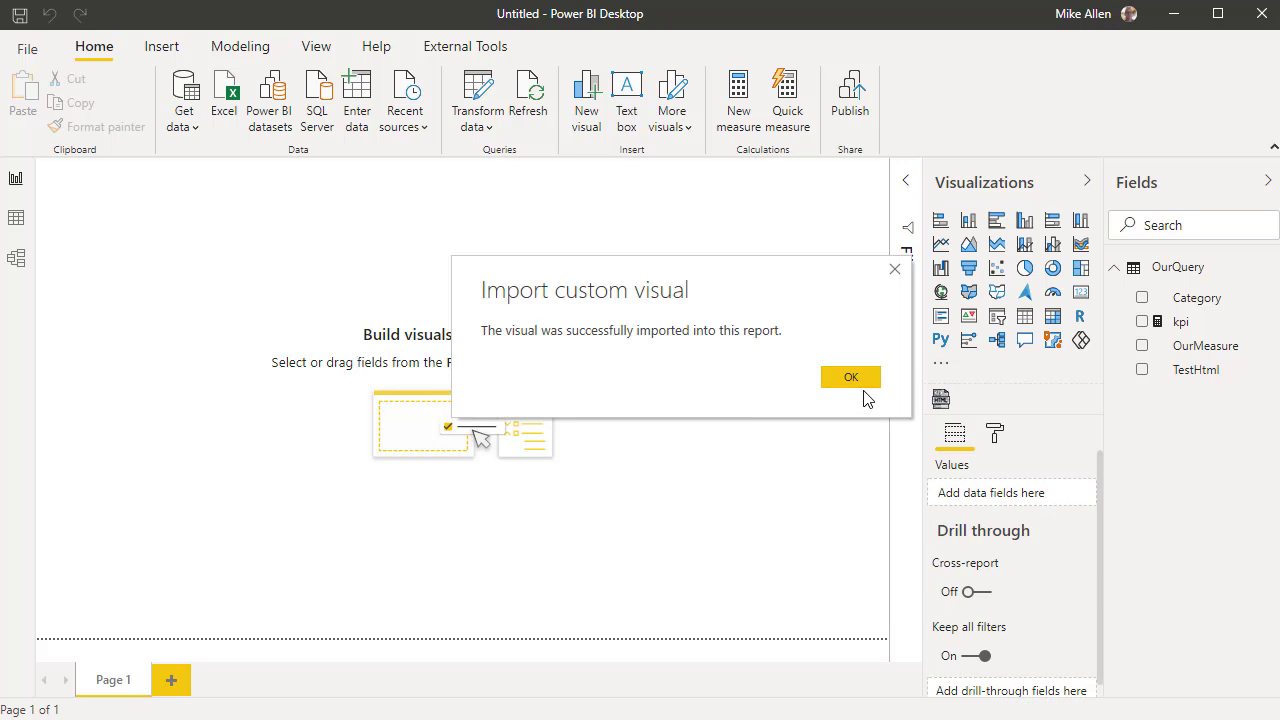
left_click(855, 379)
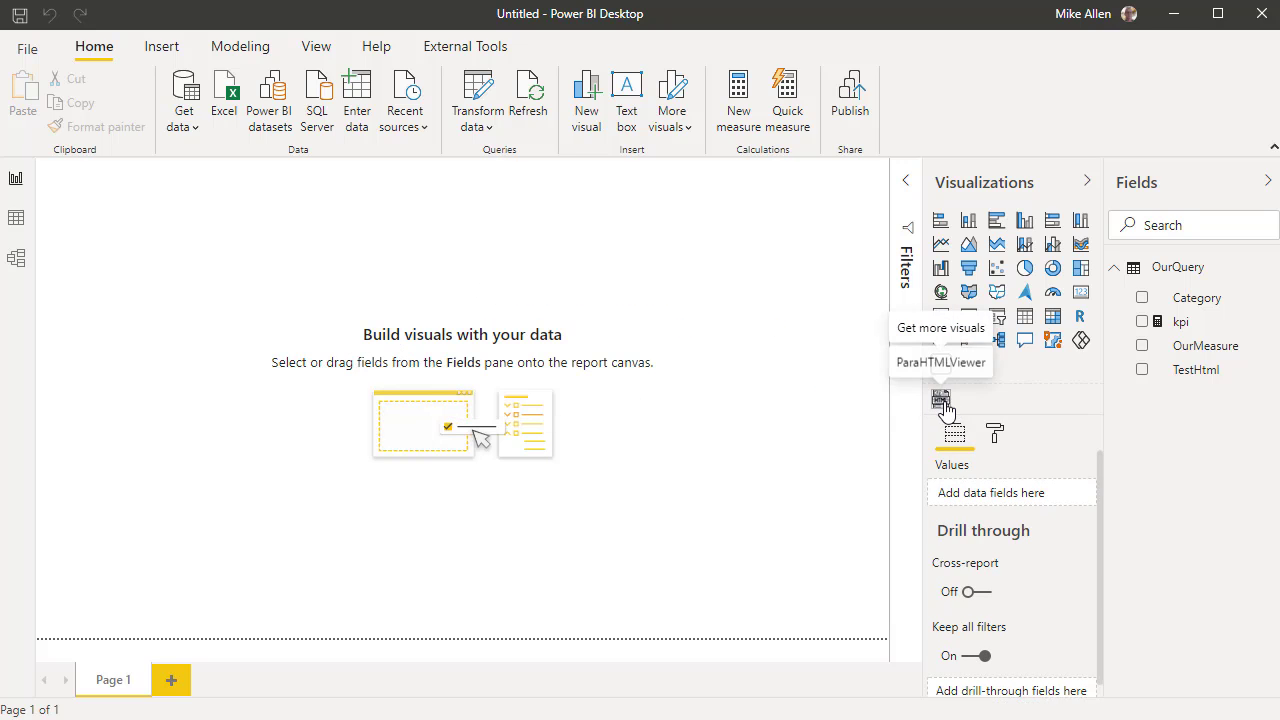
Insert a ParaHTMLViewer visual on Page 1, using the Category field as its Category and TestHtml as its Template.
left_click(941, 399)
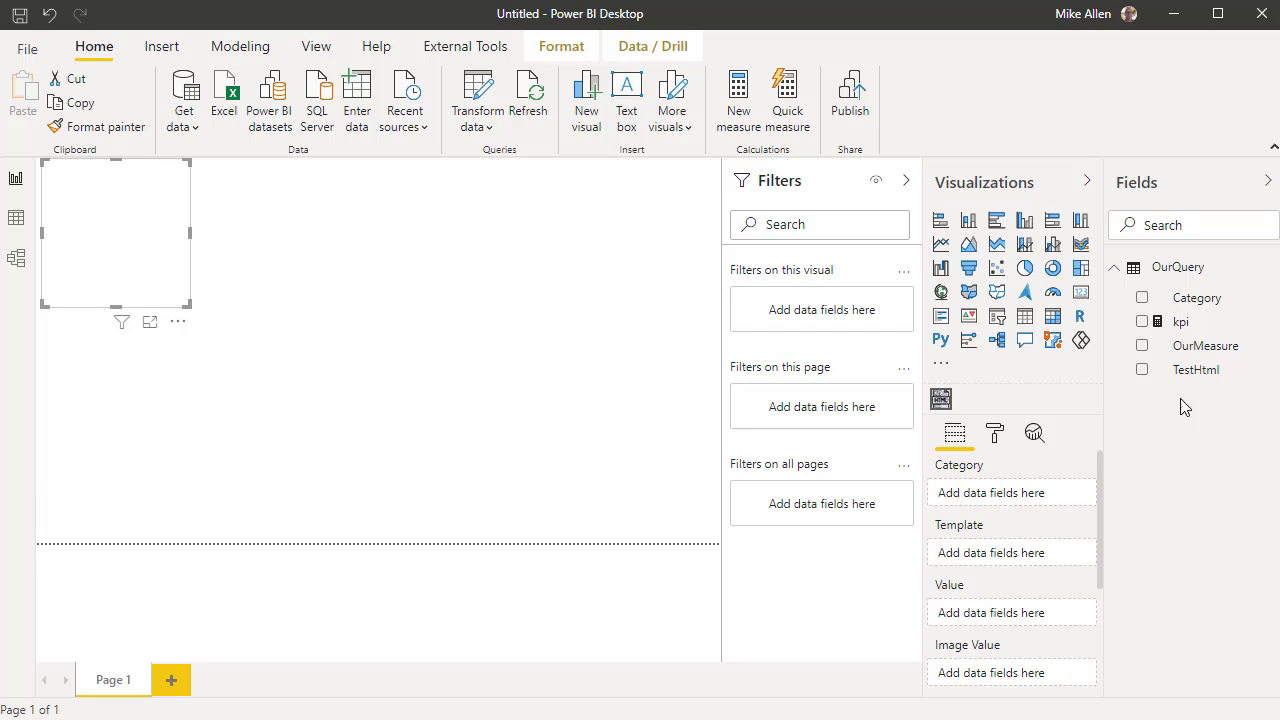
left_click_drag(1200, 300, 997, 500)
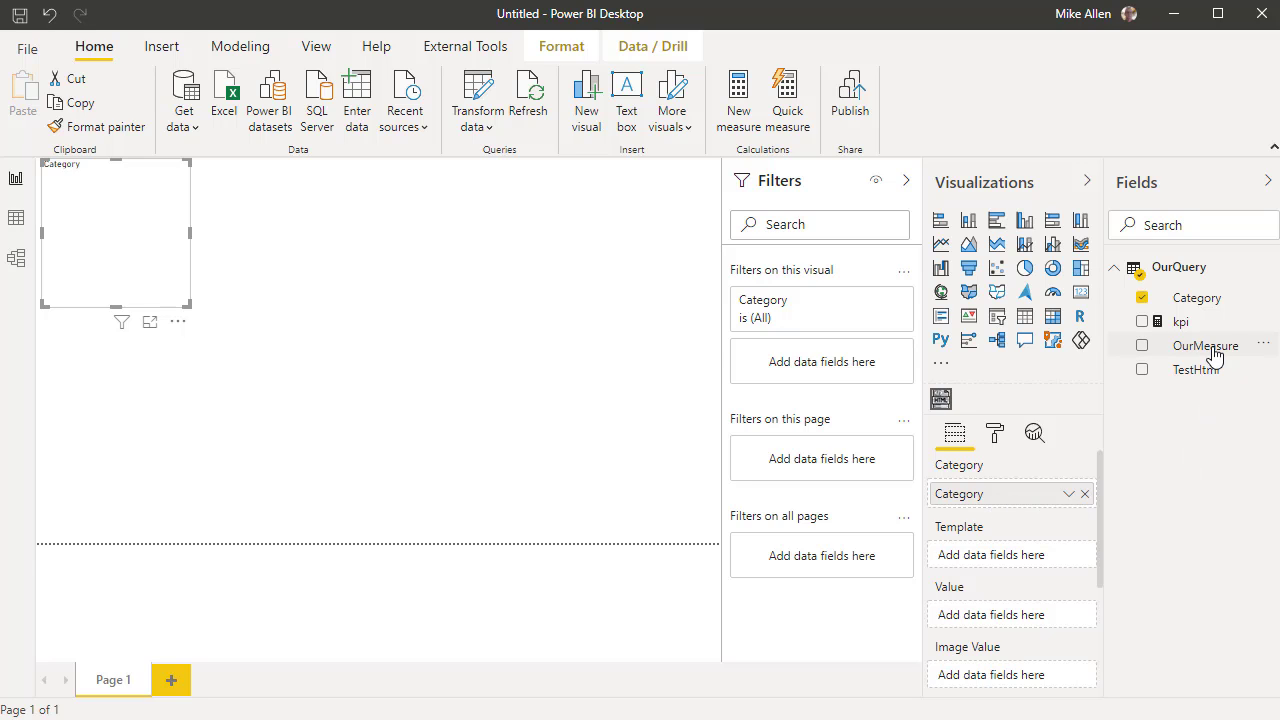
left_click_drag(1201, 372, 986, 567)
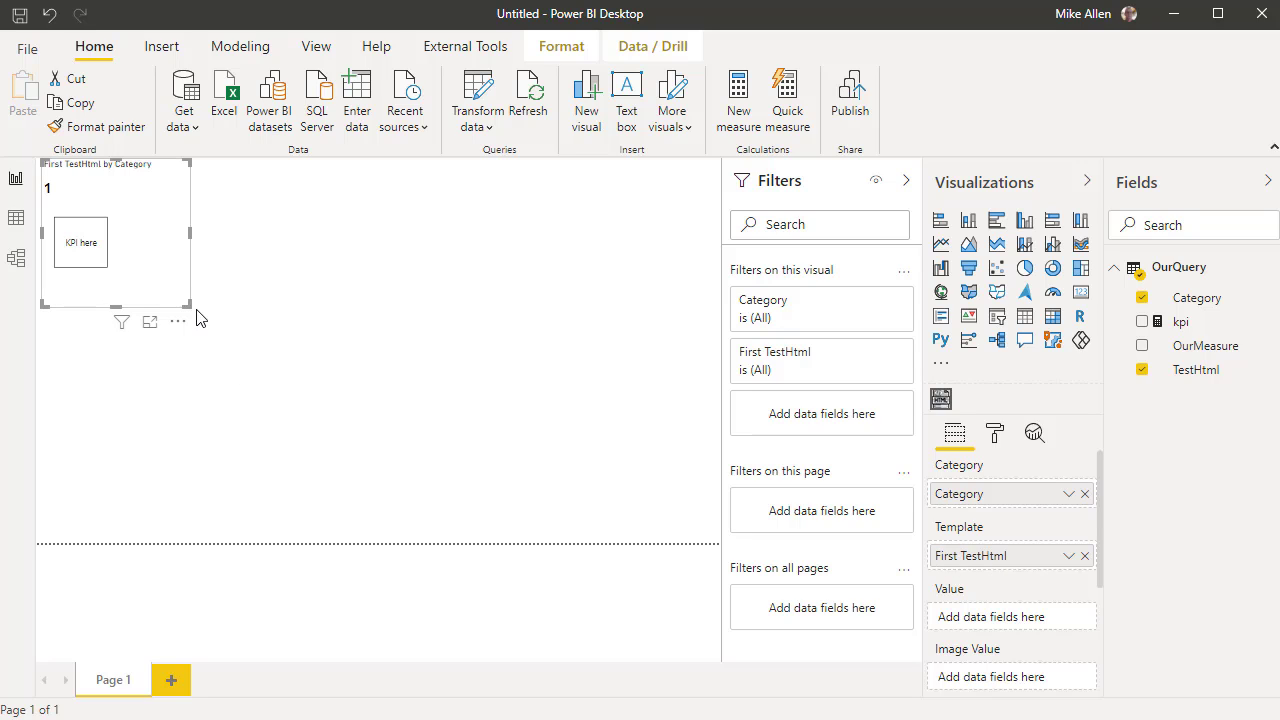
Enlarge the ParaHTMLViewer visual slightly and assign the kpi measure as its Value.
left_click_drag(197, 314, 250, 363)
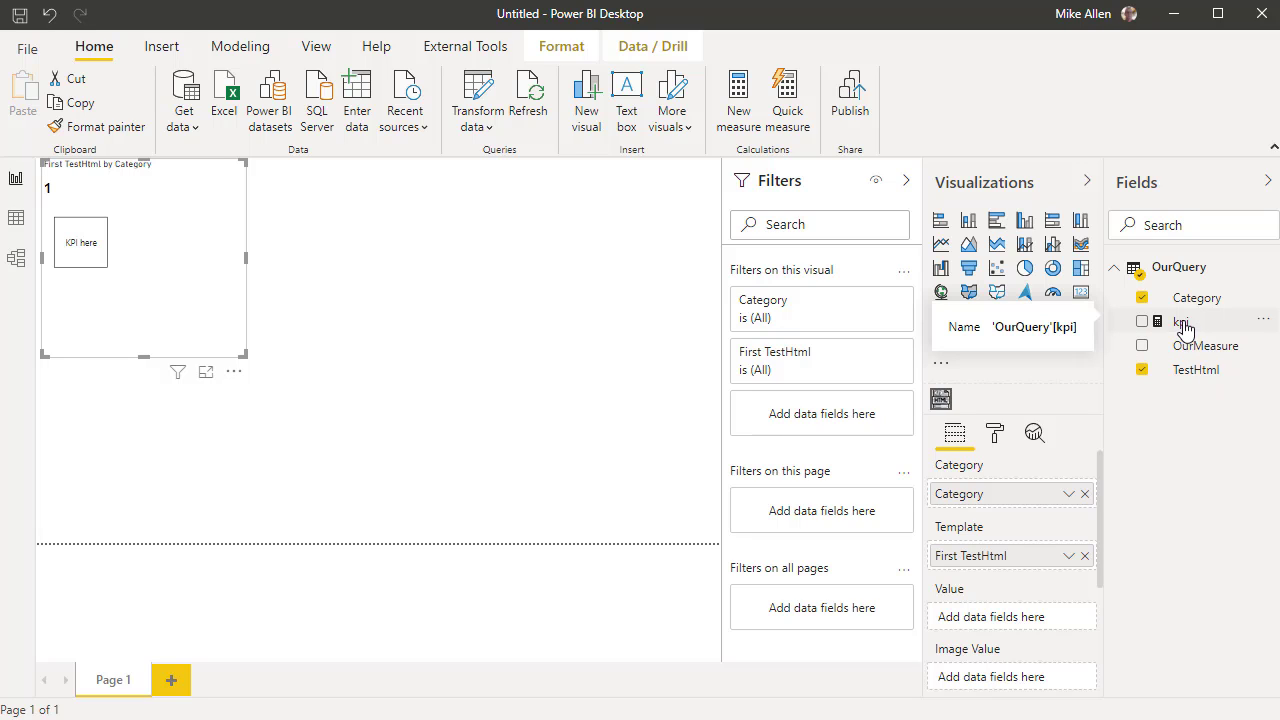
left_click_drag(1183, 330, 993, 628)
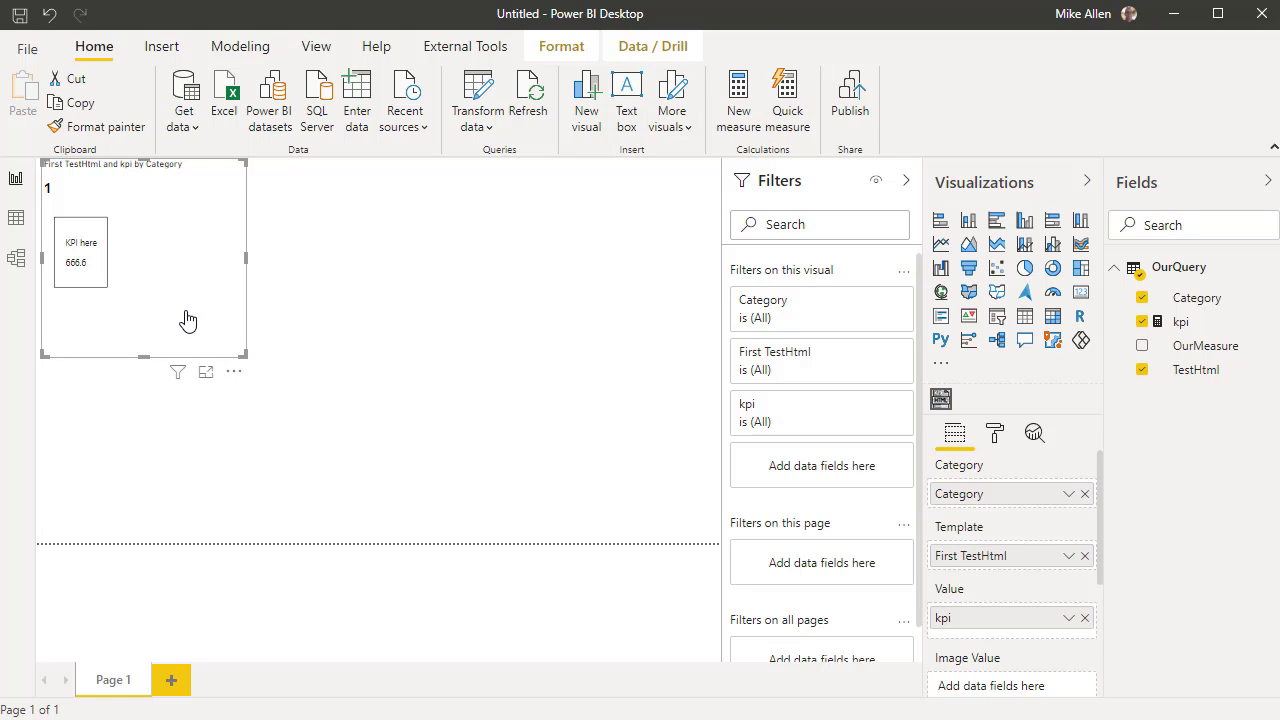
Turn off the category display and the title in the ParaHTMLViewer visual's formatting.
left_click(996, 434)
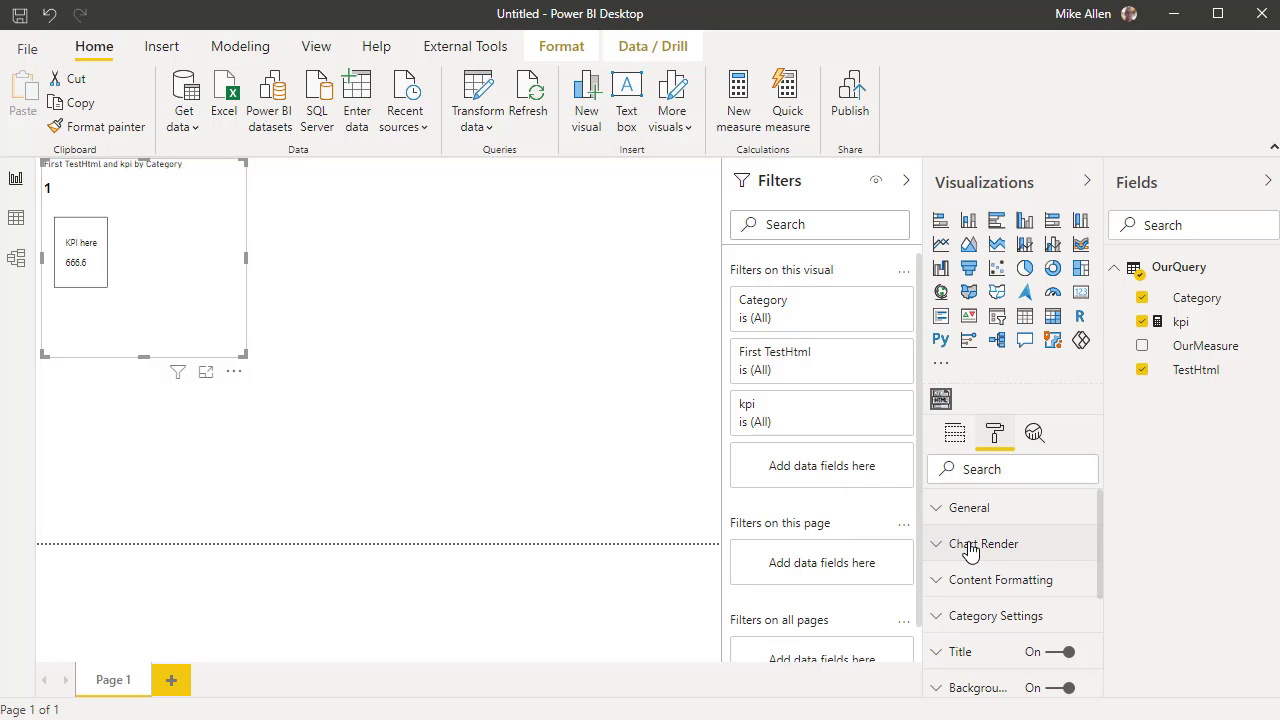
left_click(942, 622)
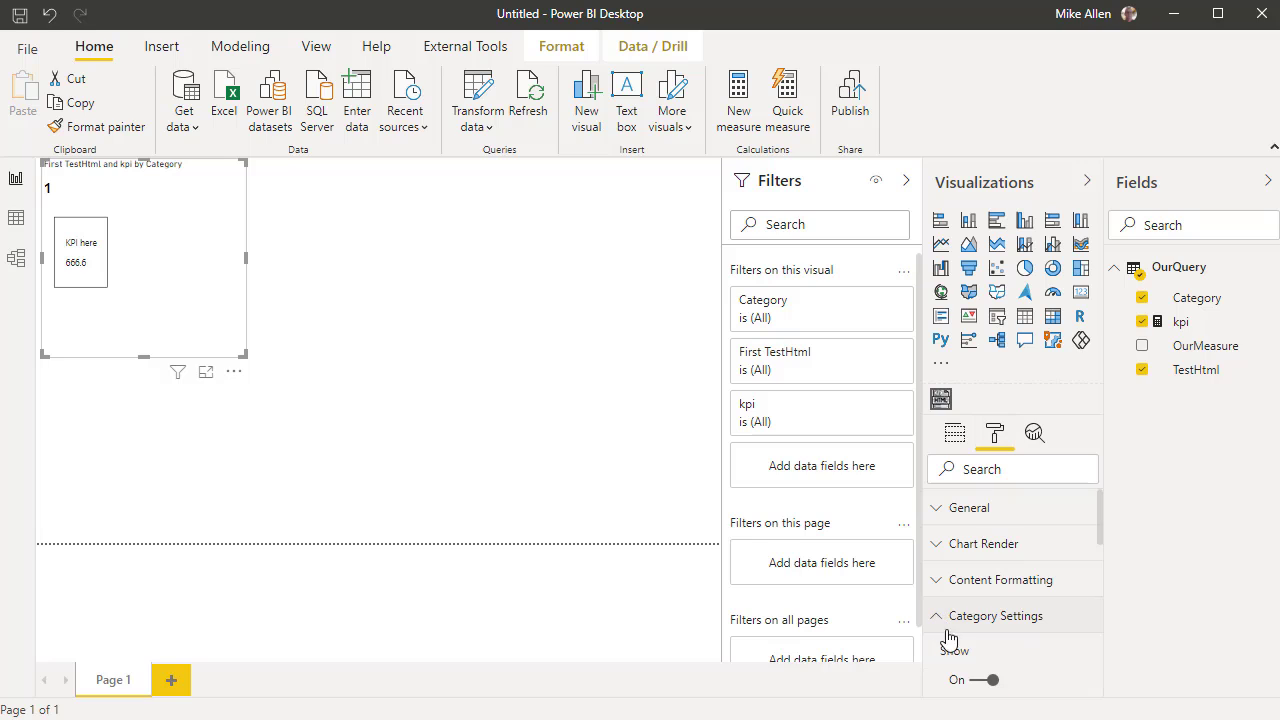
left_click(973, 681)
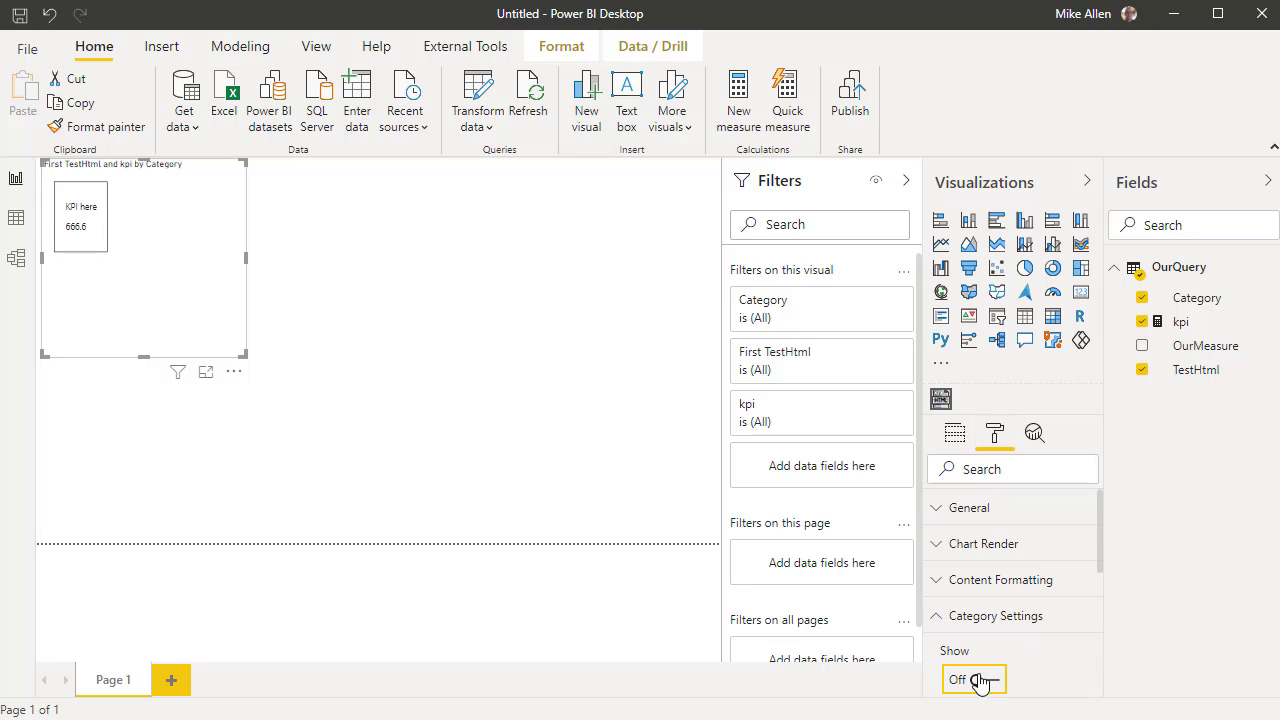
left_click_drag(1102, 527, 1104, 621)
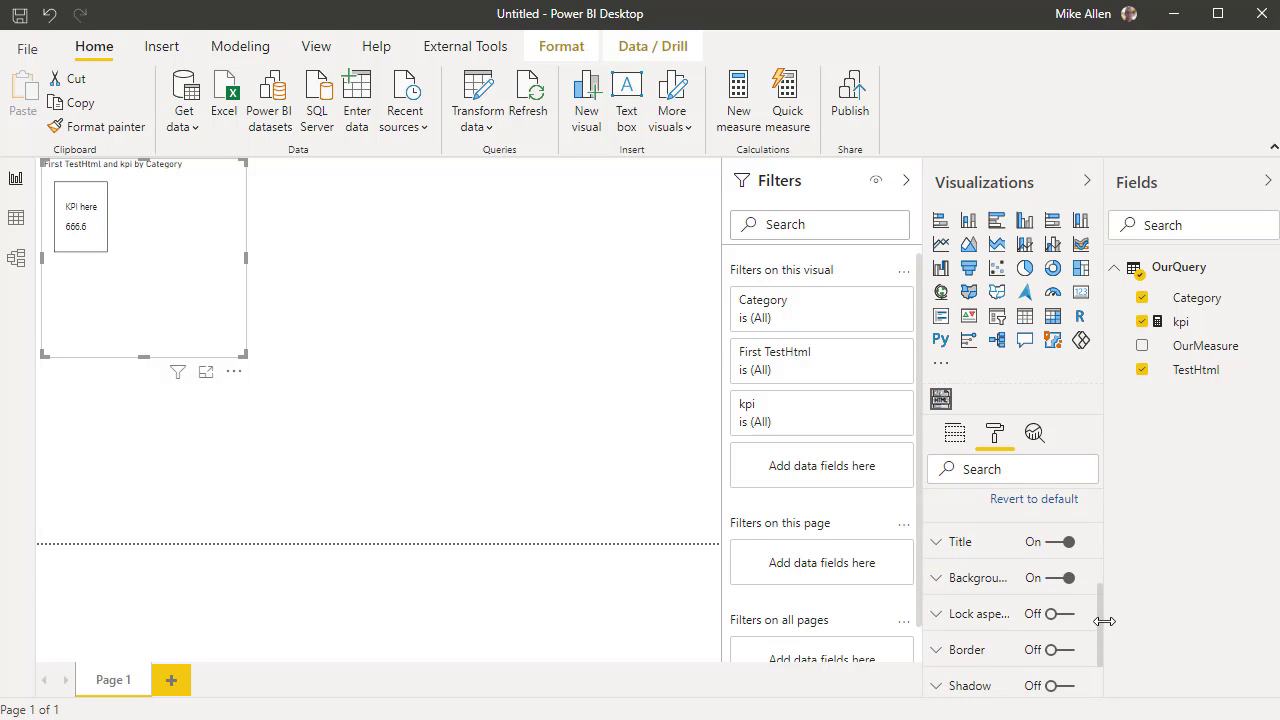
left_click(1062, 542)
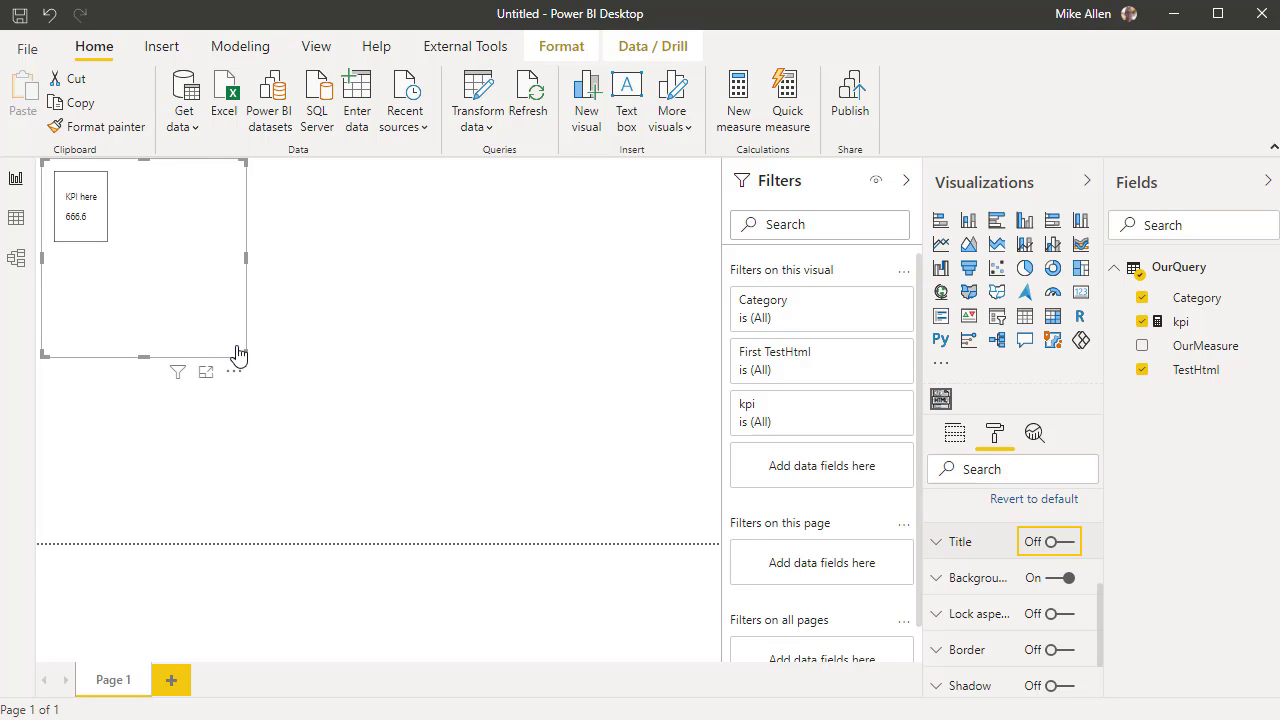
Shrink the visual to fit closely around the KPI box and deselect it.
left_click_drag(244, 354, 133, 266)
left_click(262, 266)
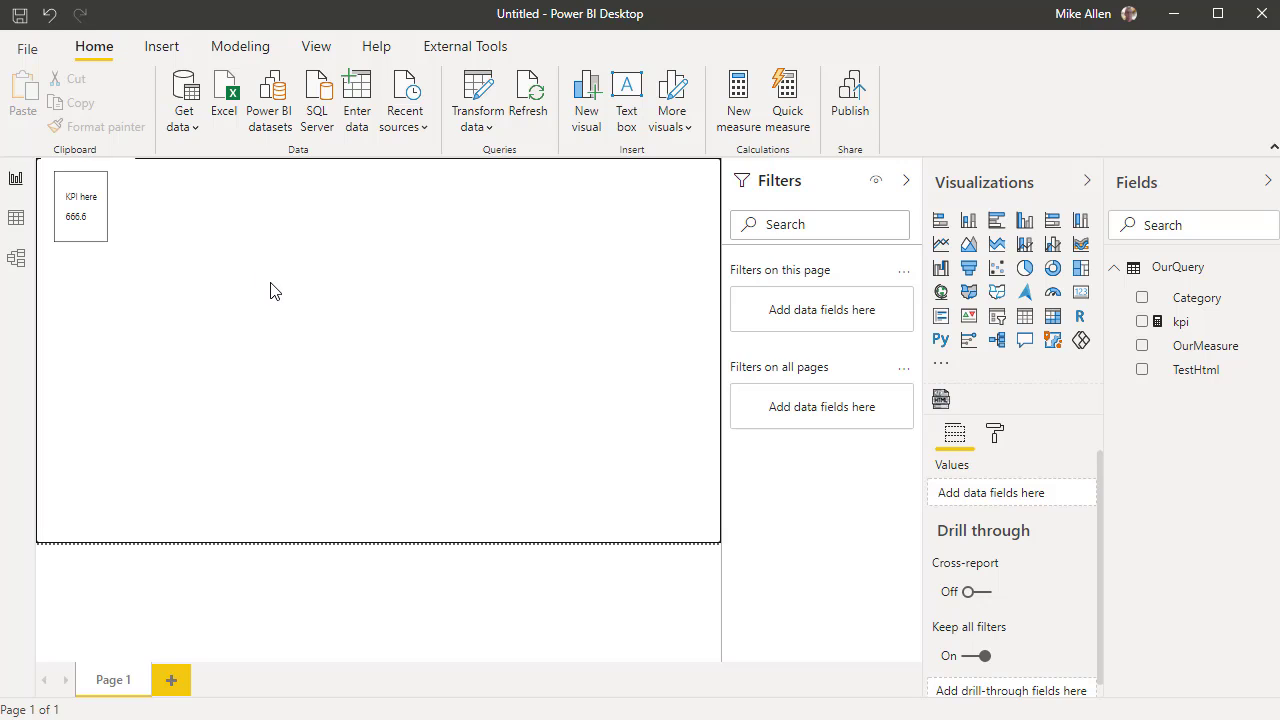
View the OKR page of the paraHTMLViewer sample report.
mouse_move(60, 250)
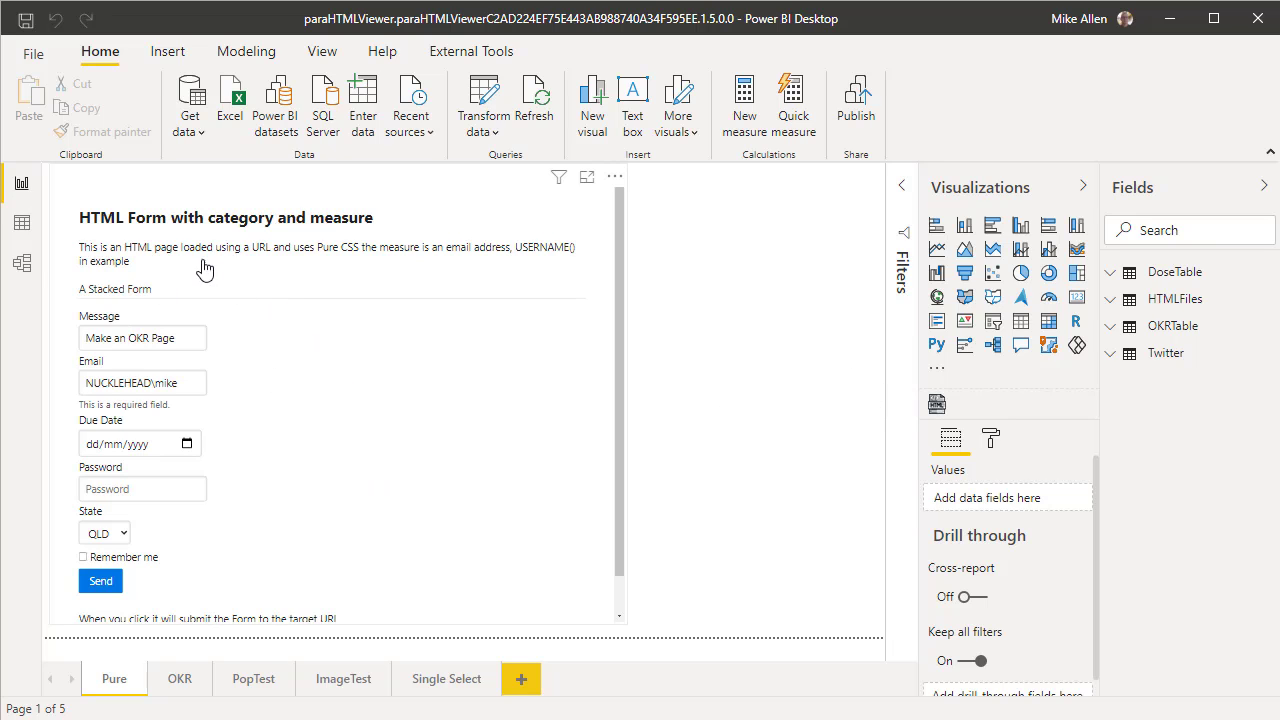
left_click(183, 680)
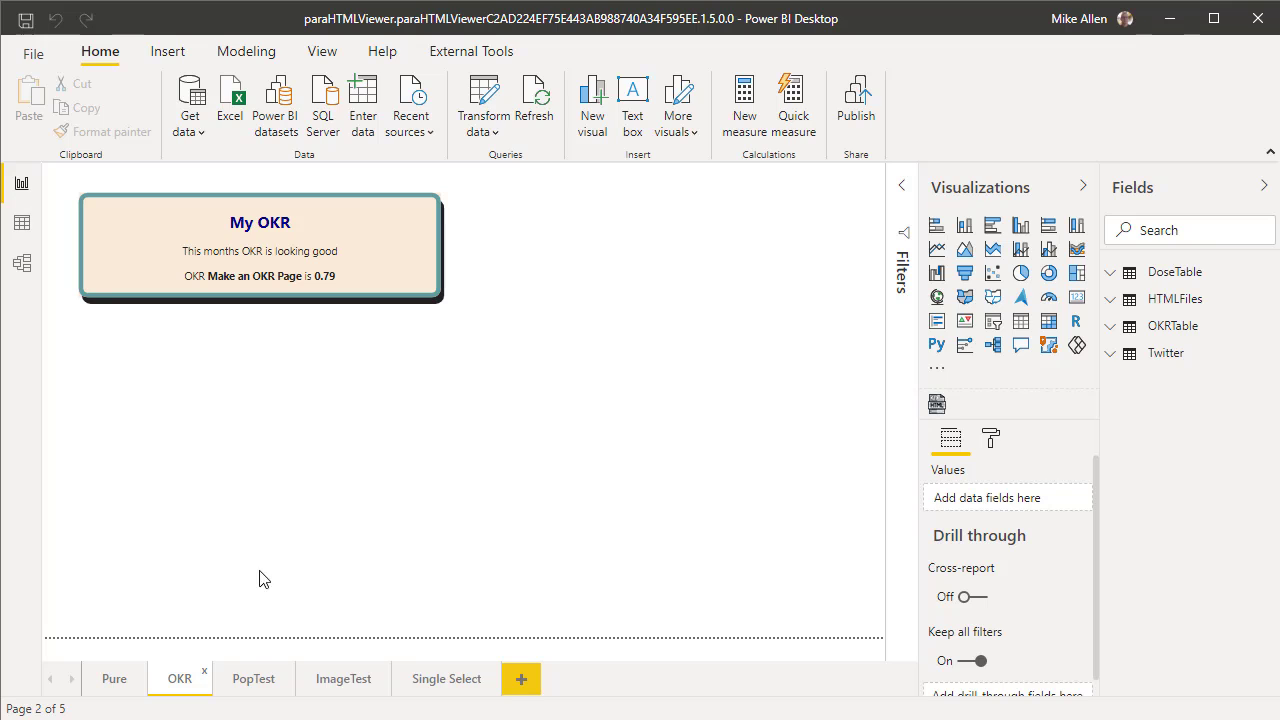
View the PopTest, ImageTest and Single Select pages of the sample report.
left_click(256, 680)
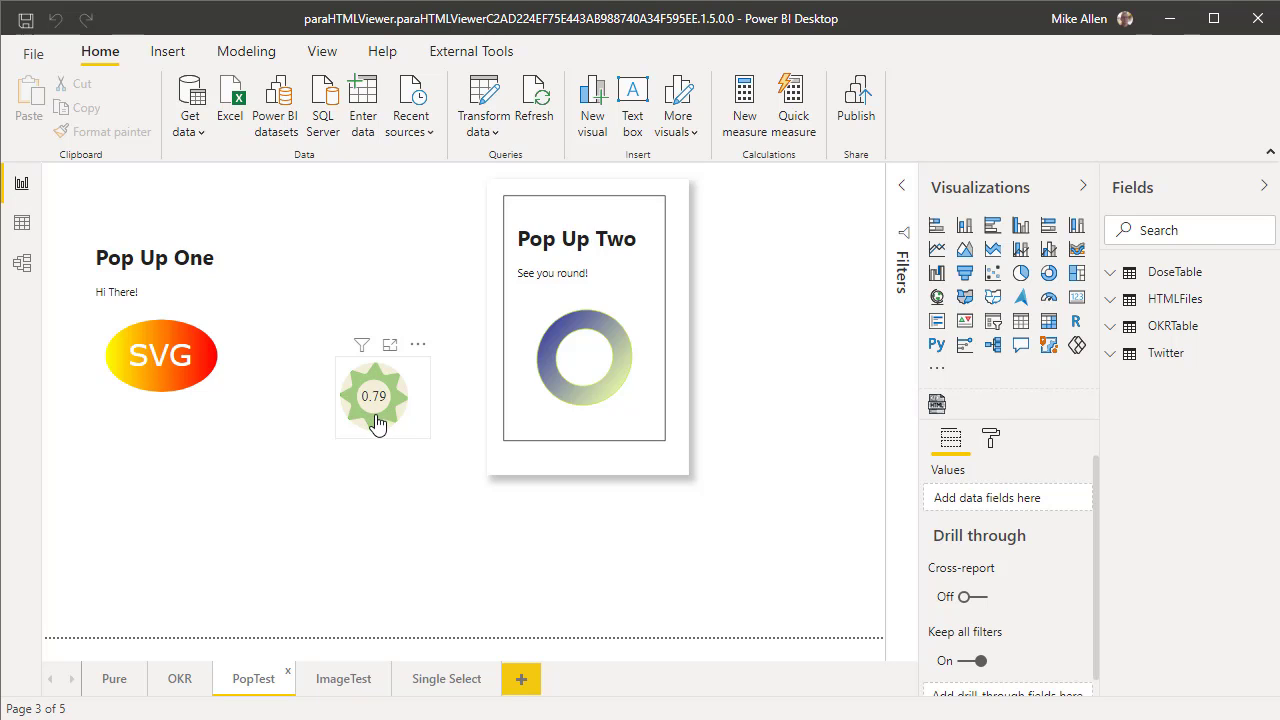
left_click(345, 680)
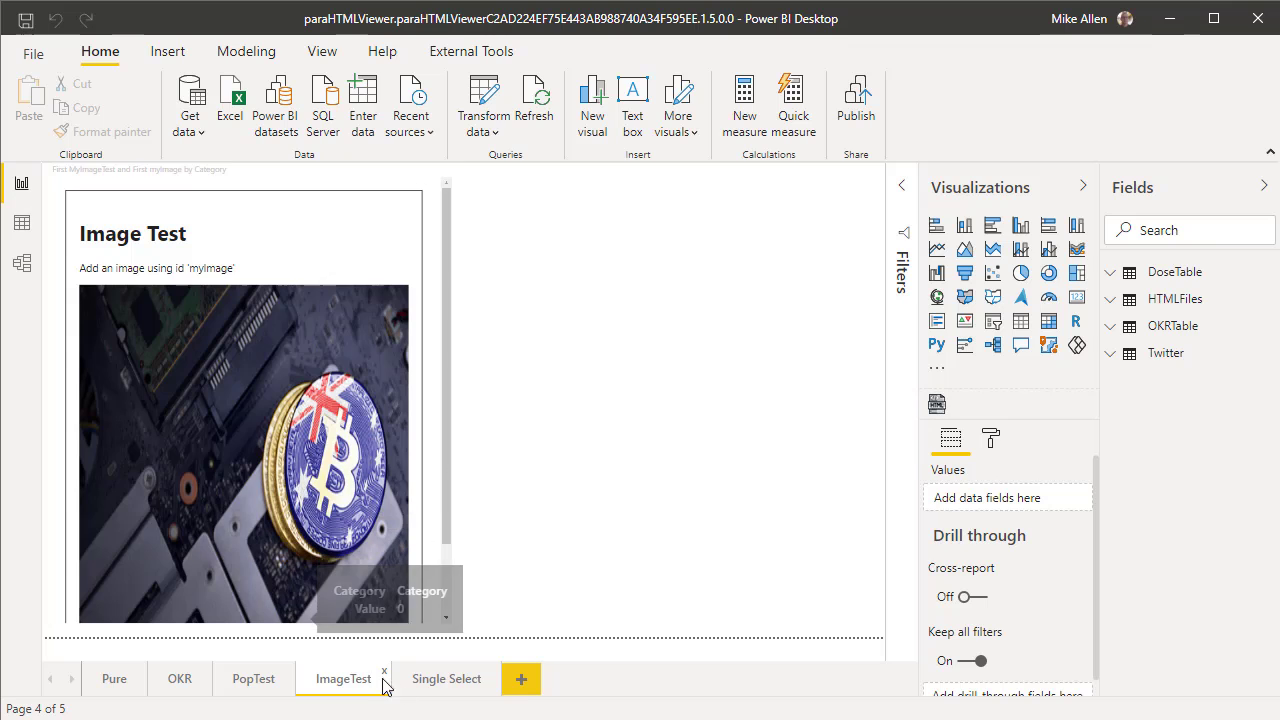
left_click(443, 680)
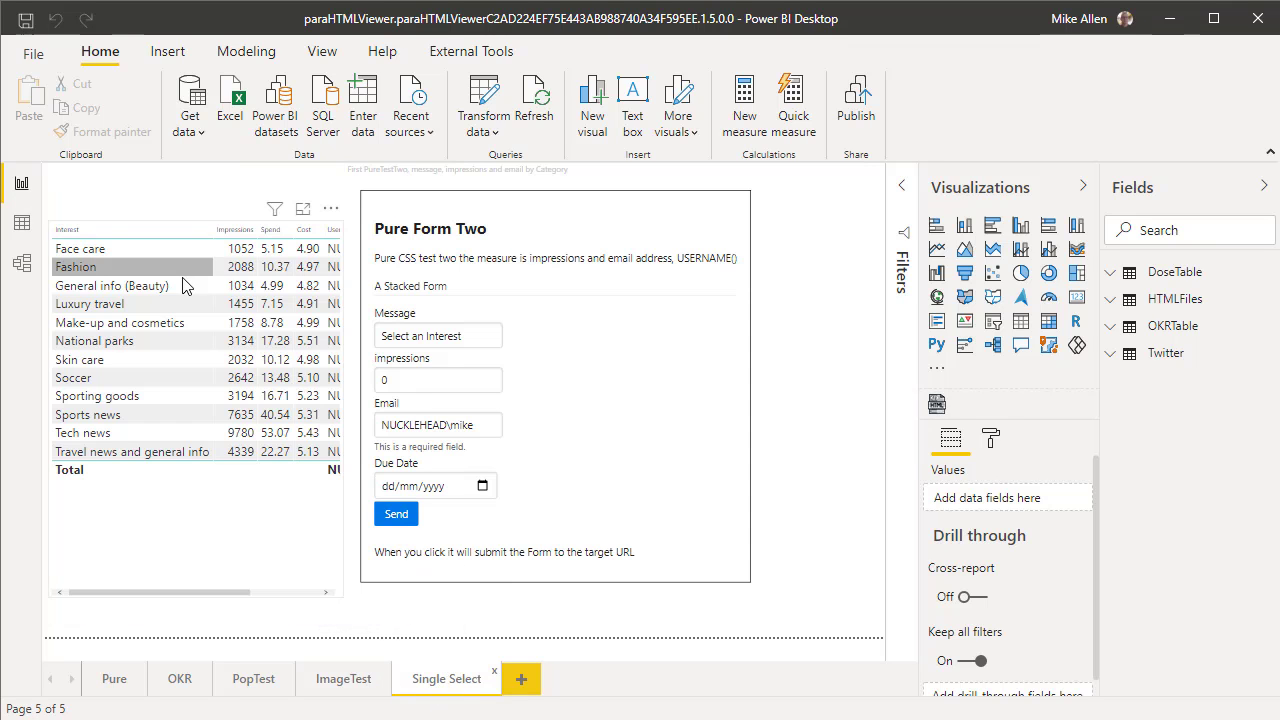
Select the Luxury travel, Soccer and Make-up and cosmetics rows in turn to check how the Pure Form Two form responds.
left_click(120, 302)
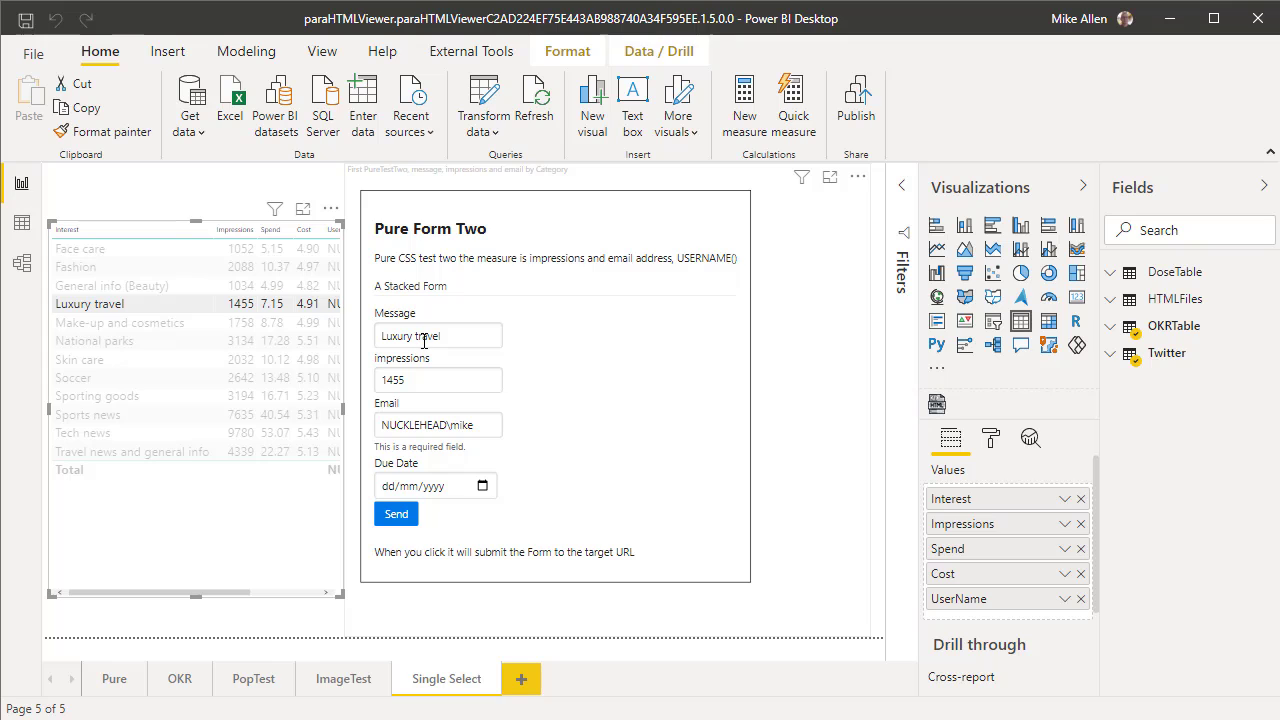
left_click(169, 380)
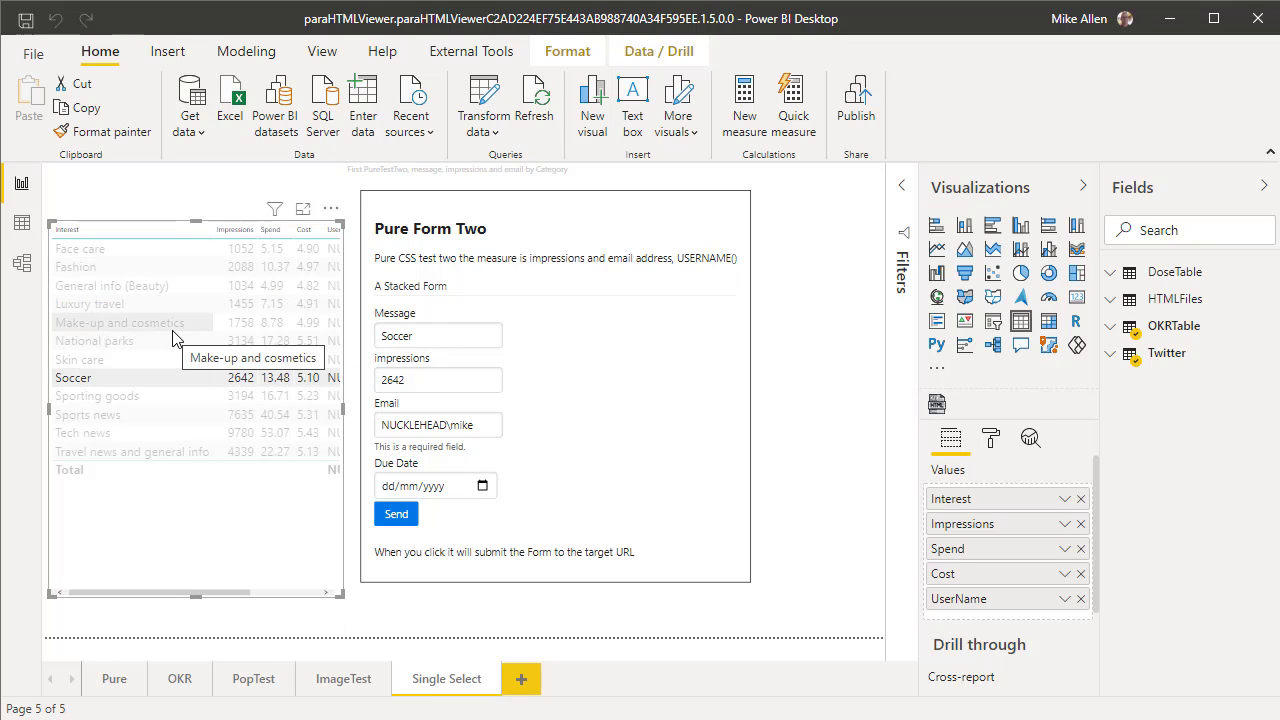
left_click(172, 332)
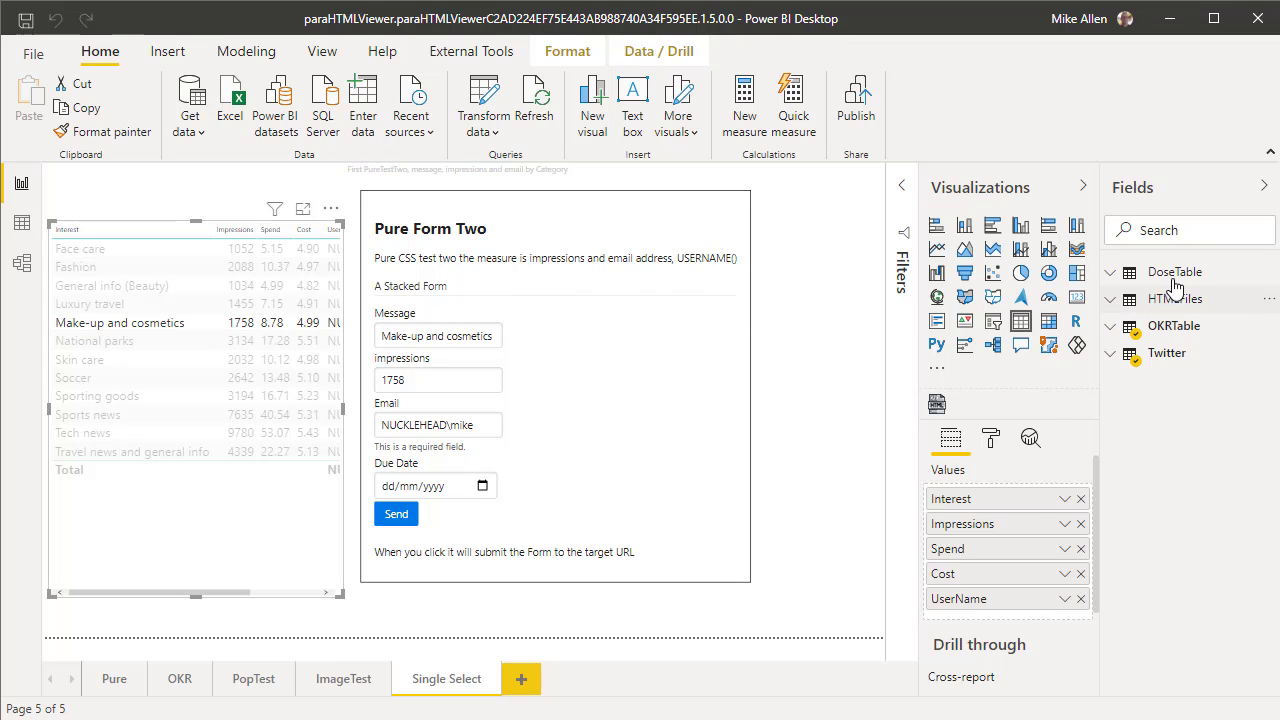
Clear the table's row selection and show the formula of the message measure in the Twitter table.
left_click(1110, 355)
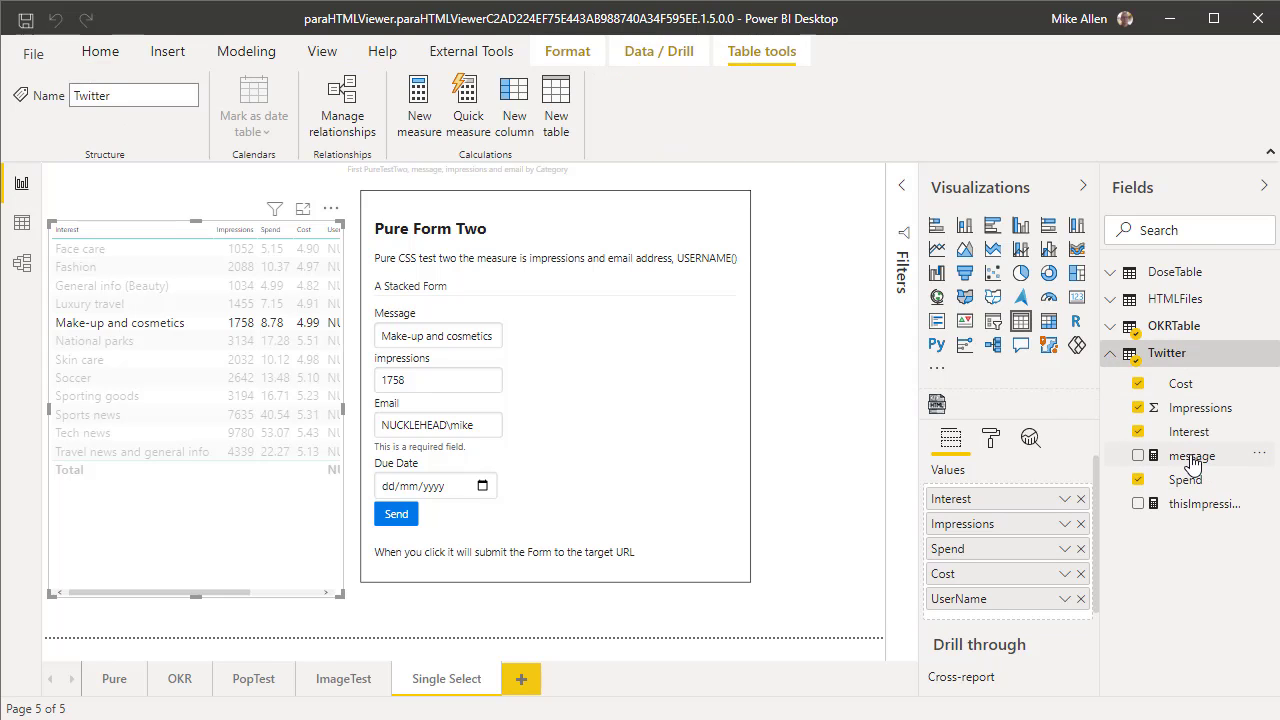
left_click(145, 322)
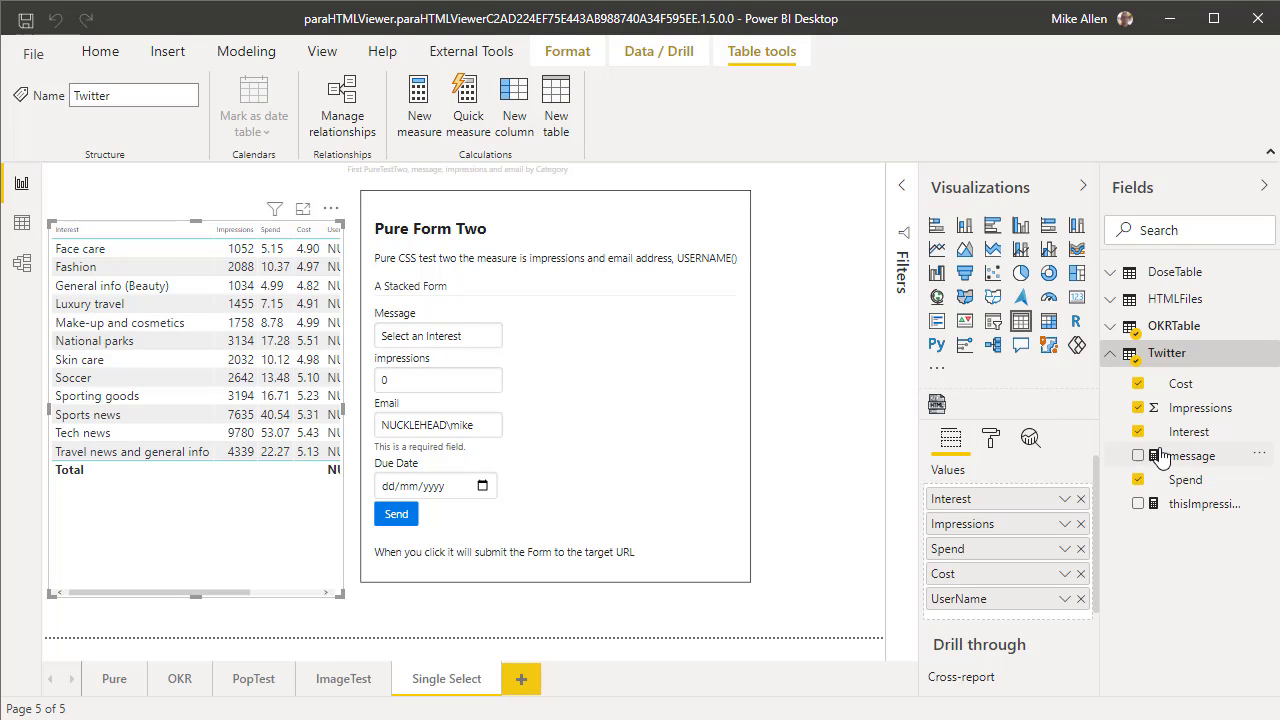
left_click(1196, 460)
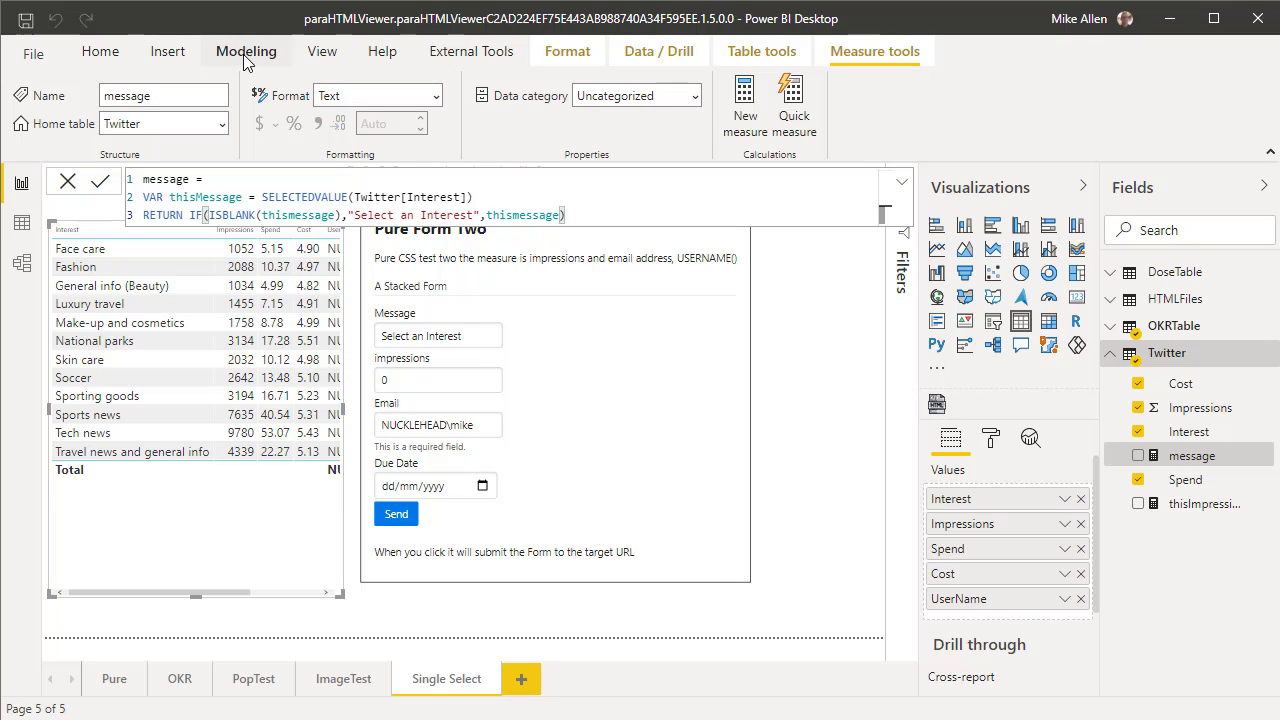
Open the Power Query Editor and view the DoseTable query's Source step and the OKRTable query.
left_click(103, 52)
left_click(488, 135)
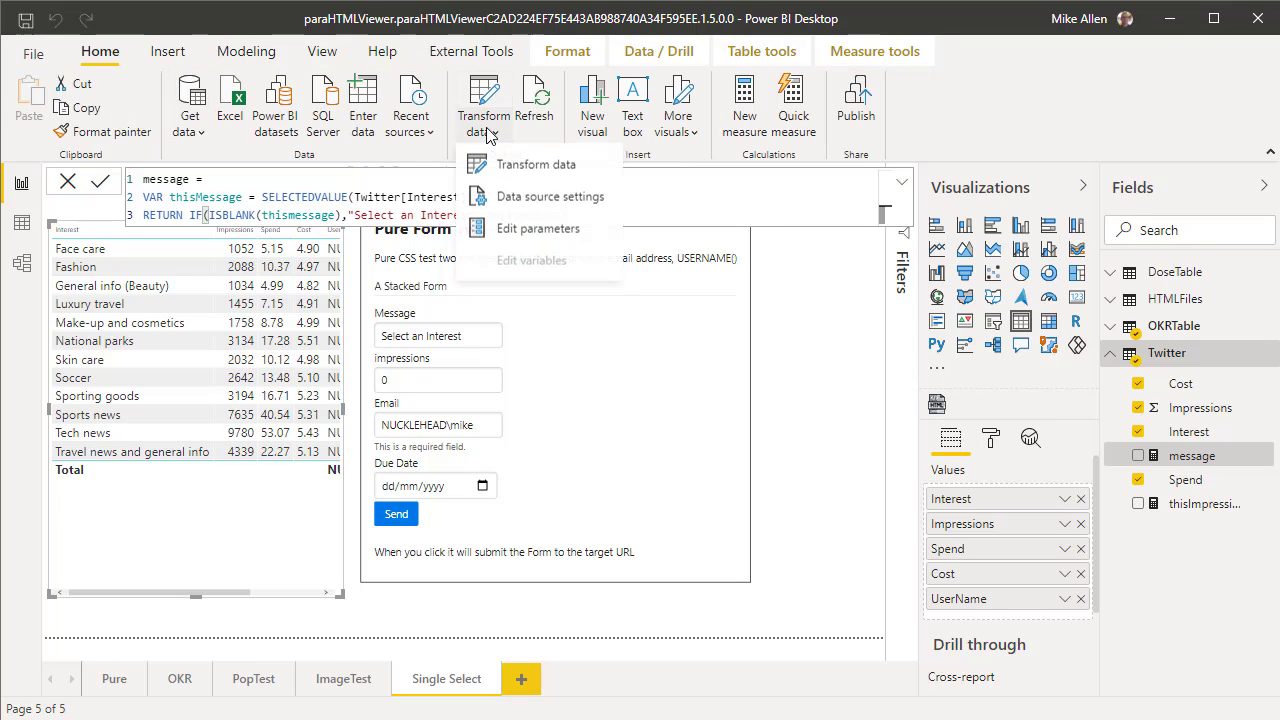
left_click(548, 168)
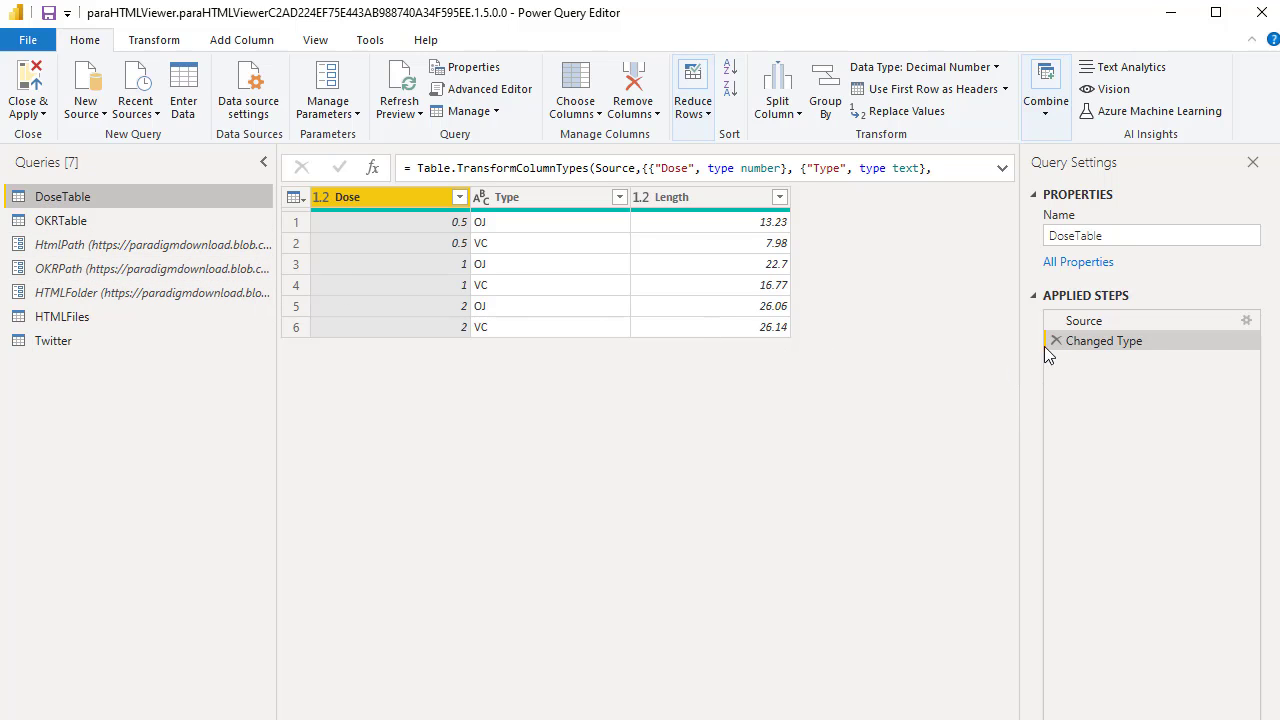
left_click(1085, 321)
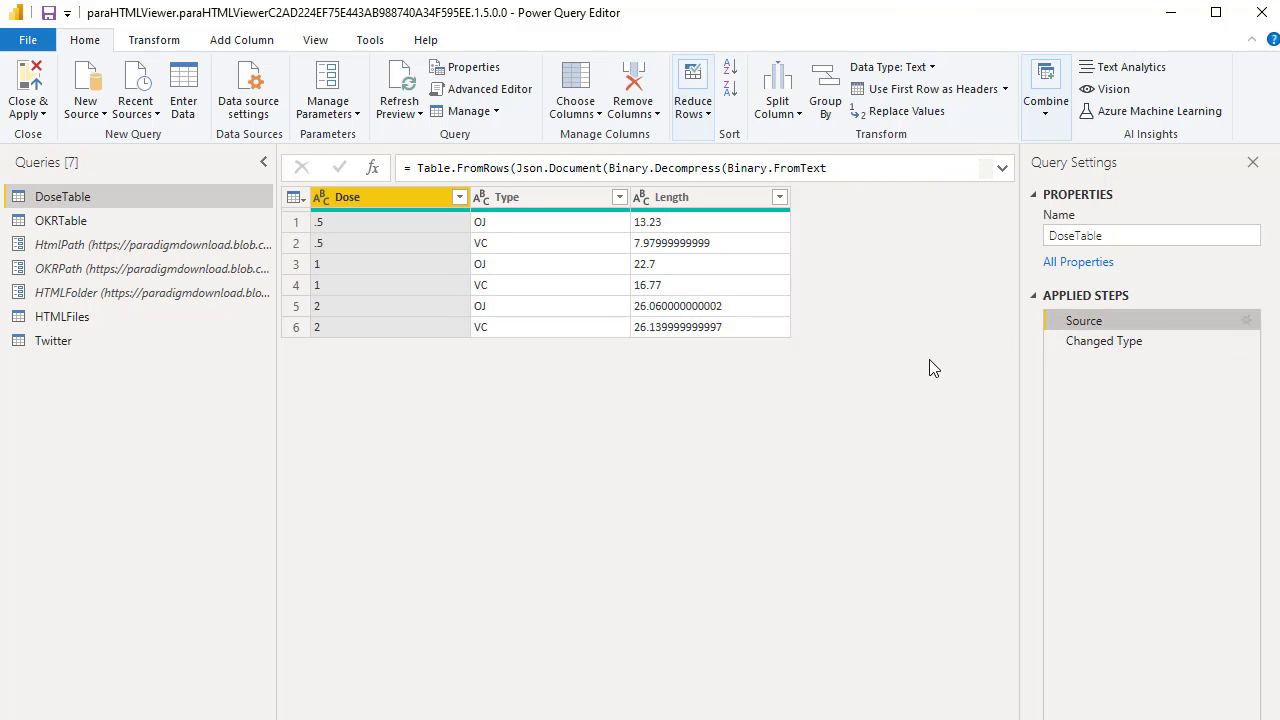
left_click(64, 222)
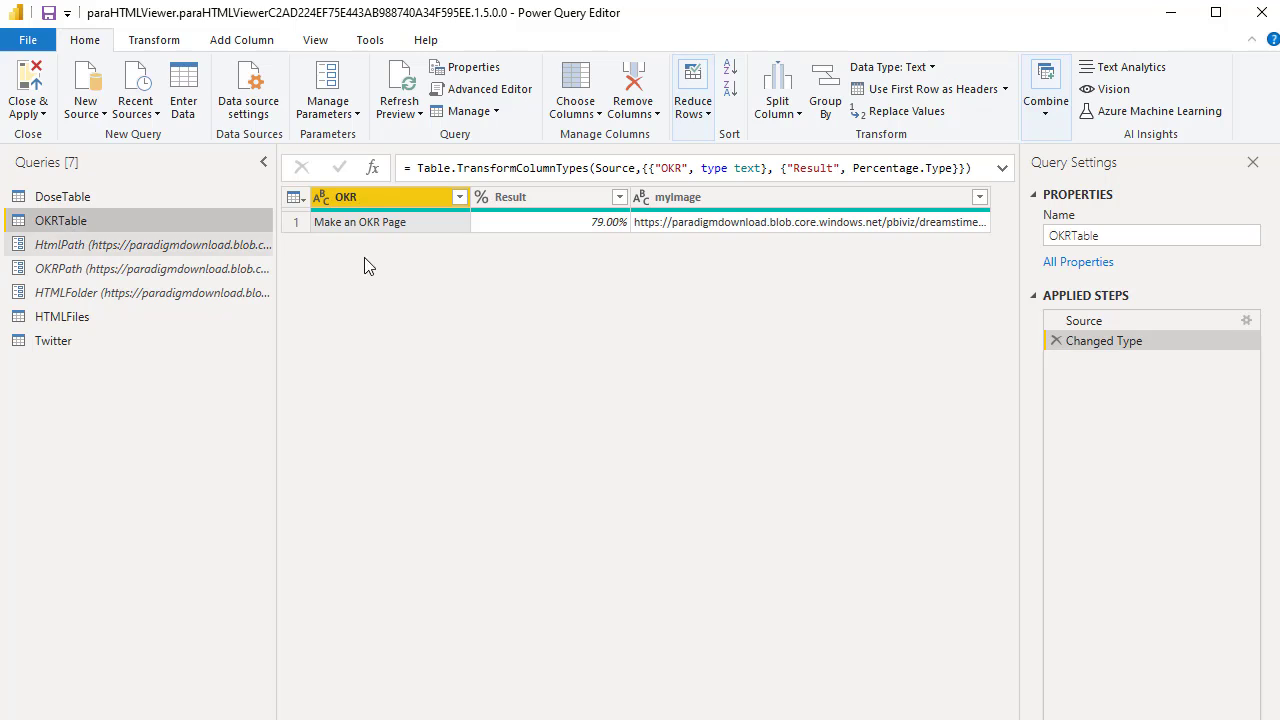
Examine the HTMLFiles query's full M code and its Pivoted Column and Added Custom1 steps.
left_click(71, 319)
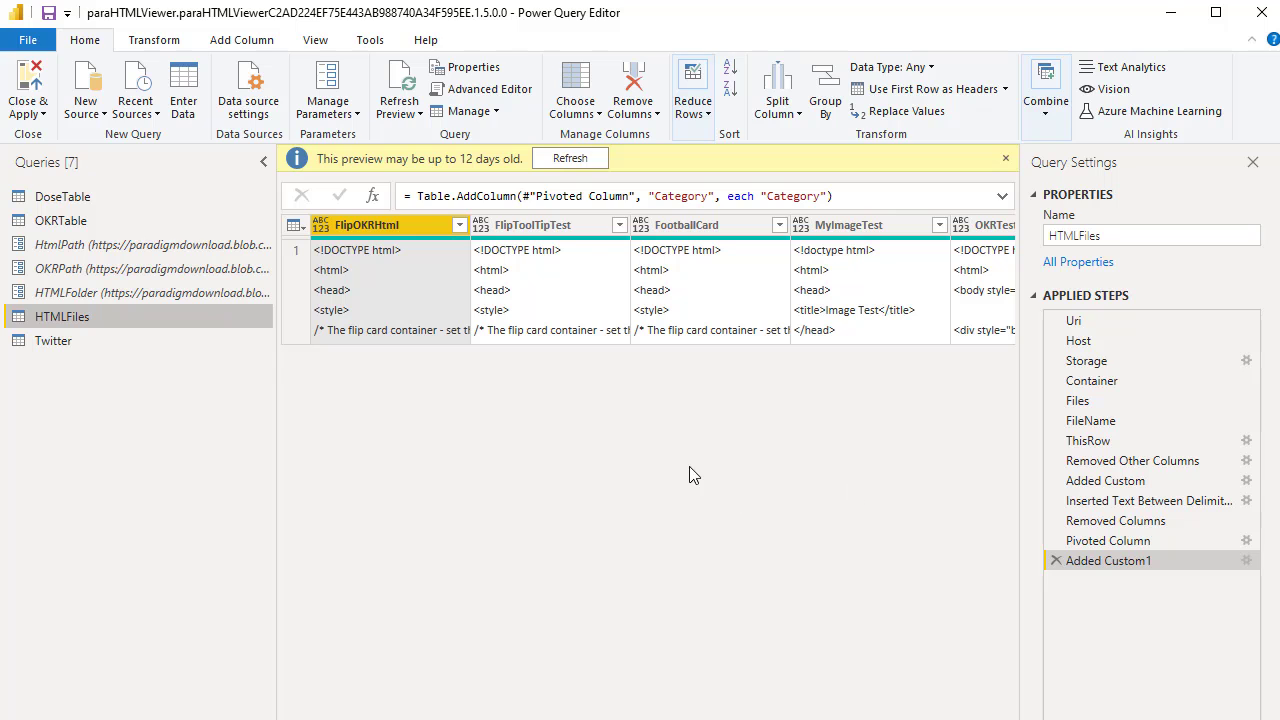
left_click(508, 89)
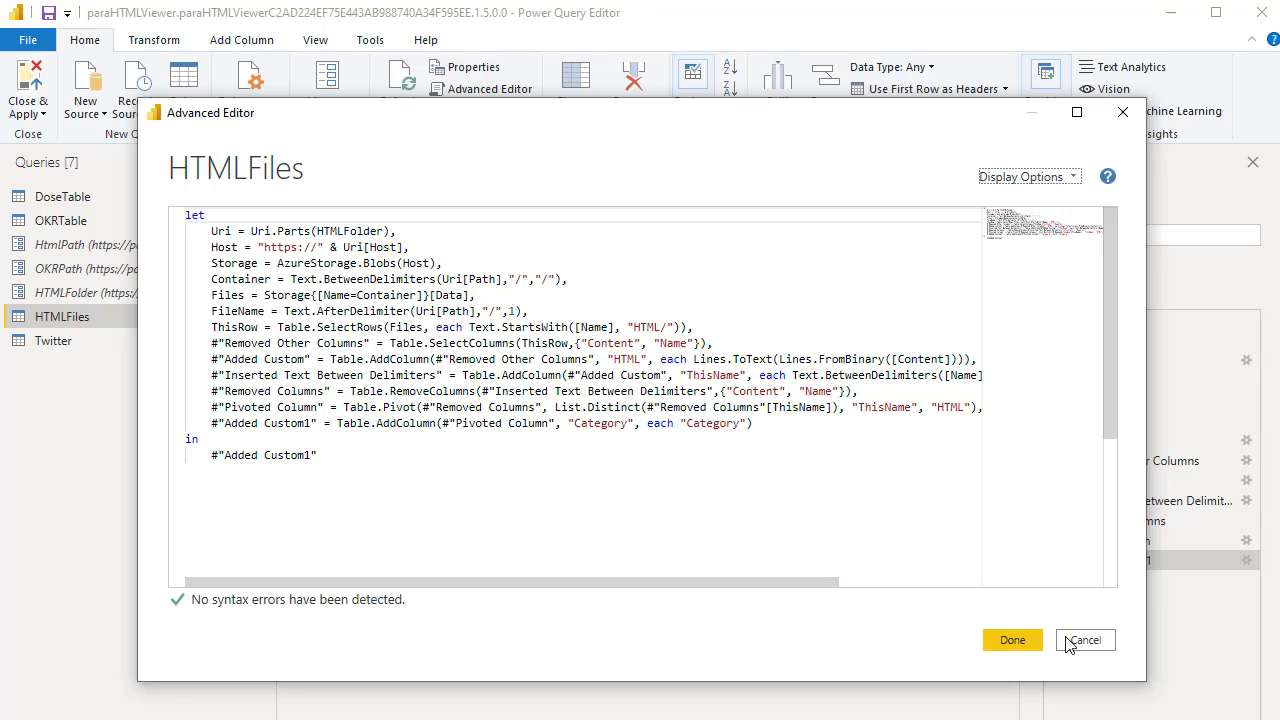
left_click(1096, 647)
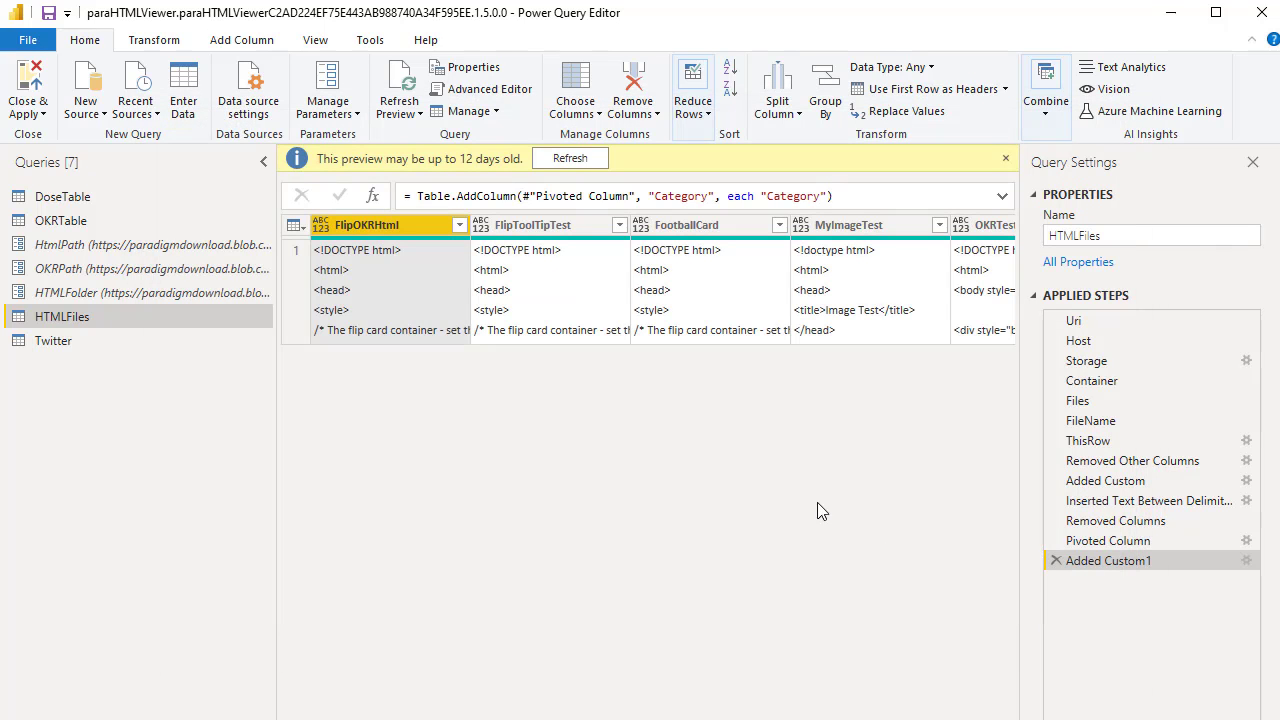
left_click(1135, 541)
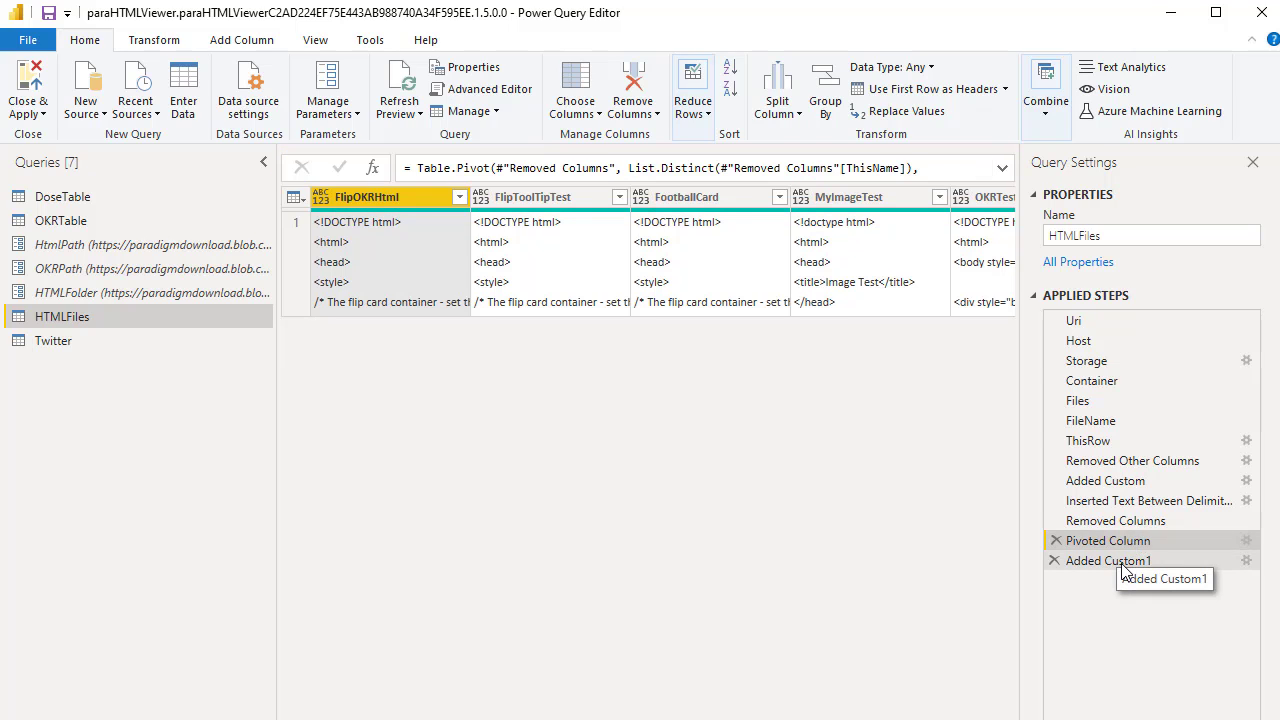
left_click(1120, 562)
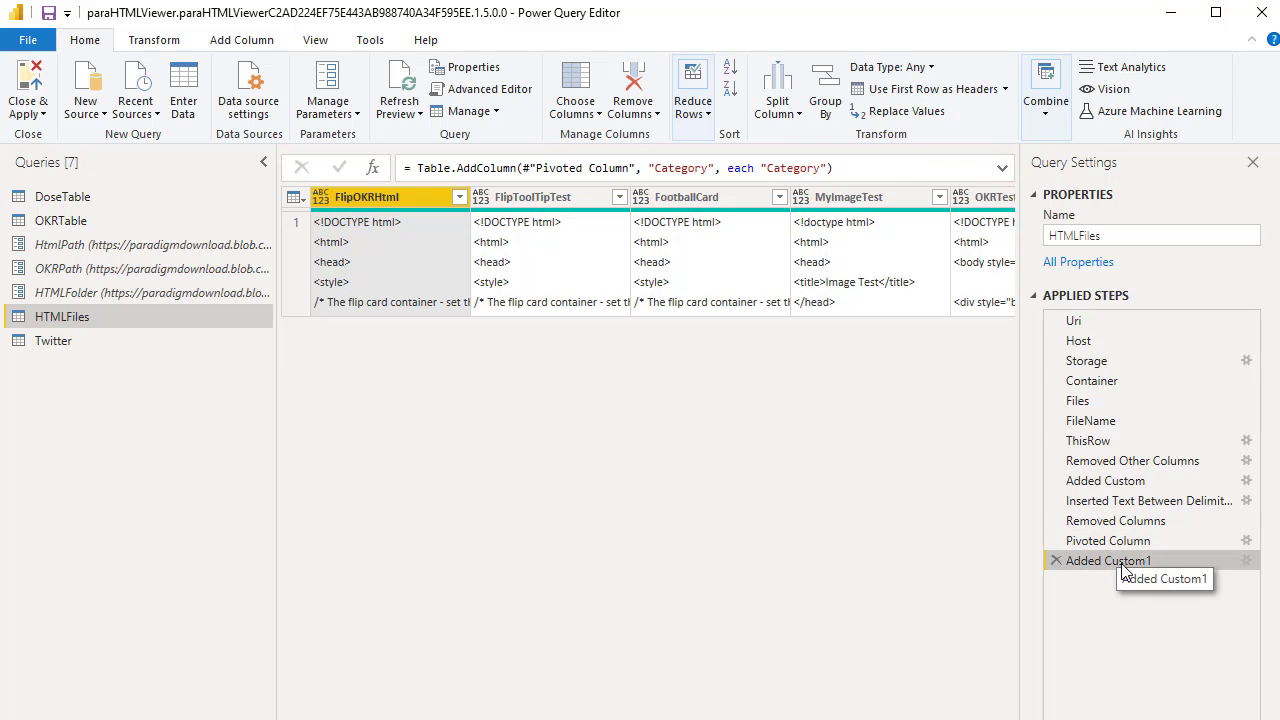
Preview the HTML stored in the FlipOKRHtml column, enlarging the preview area to read the code.
left_click(394, 240)
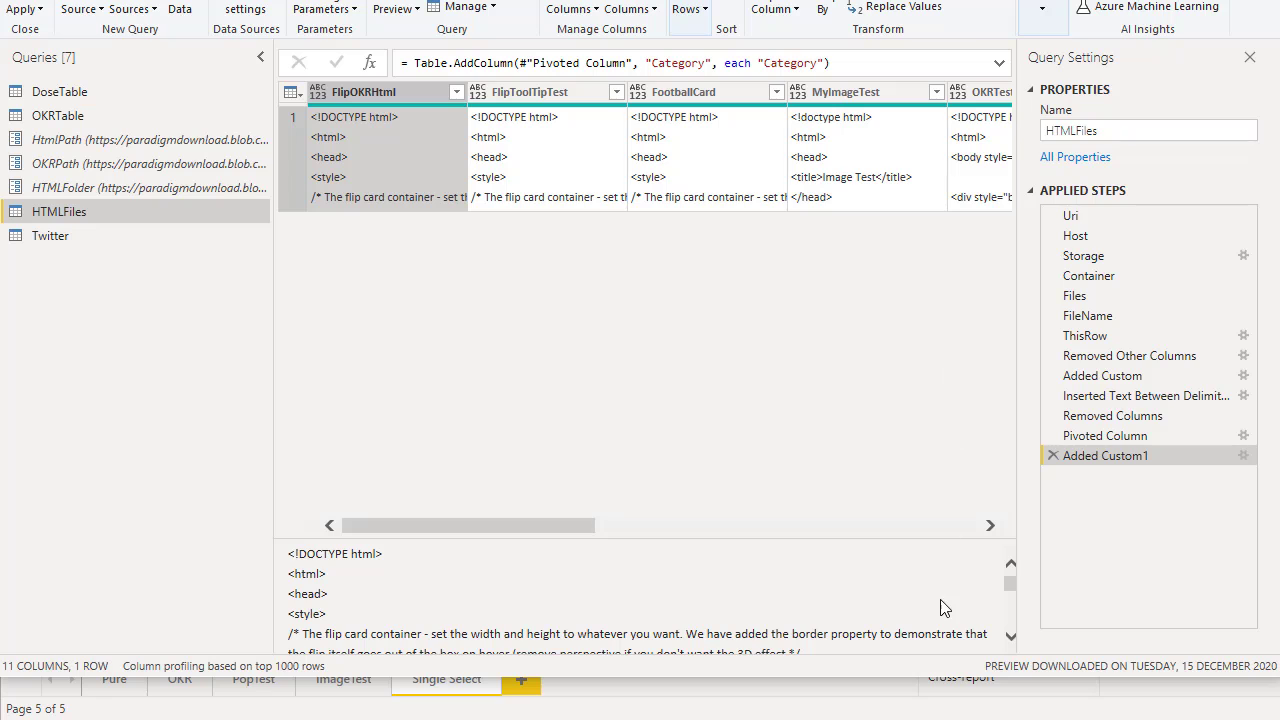
left_click_drag(823, 540, 812, 463)
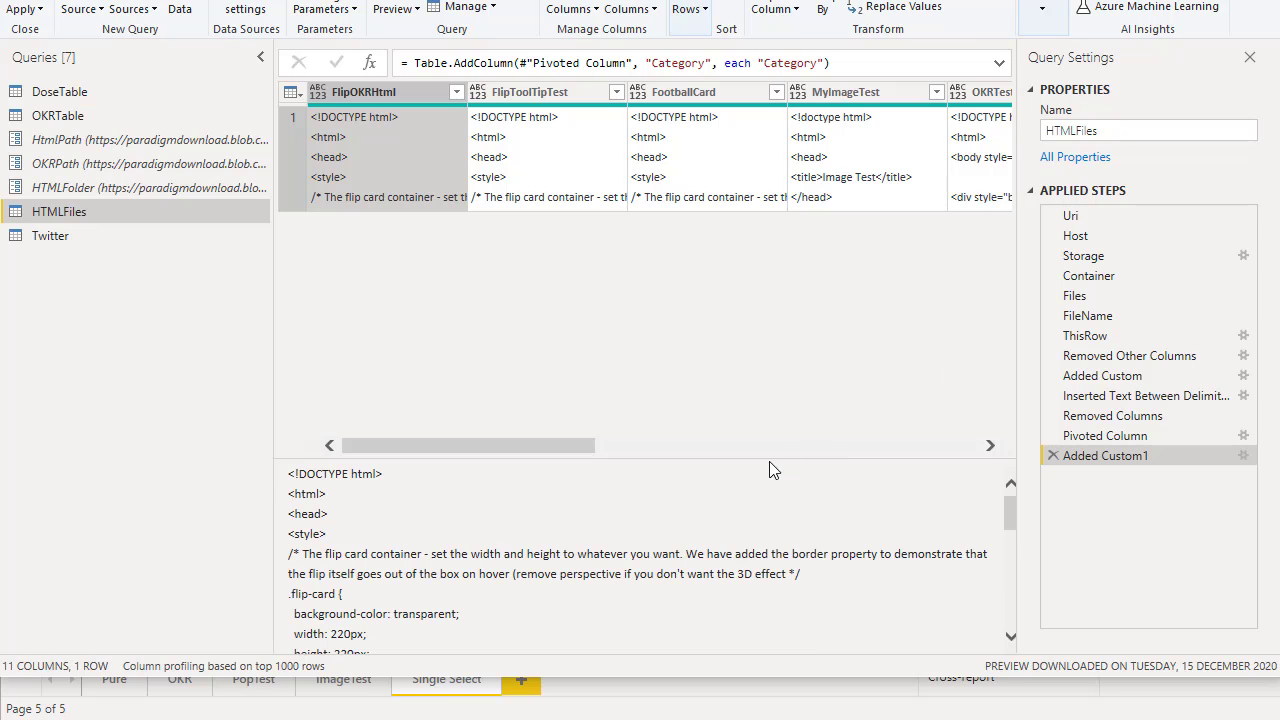
left_click_drag(771, 453, 769, 296)
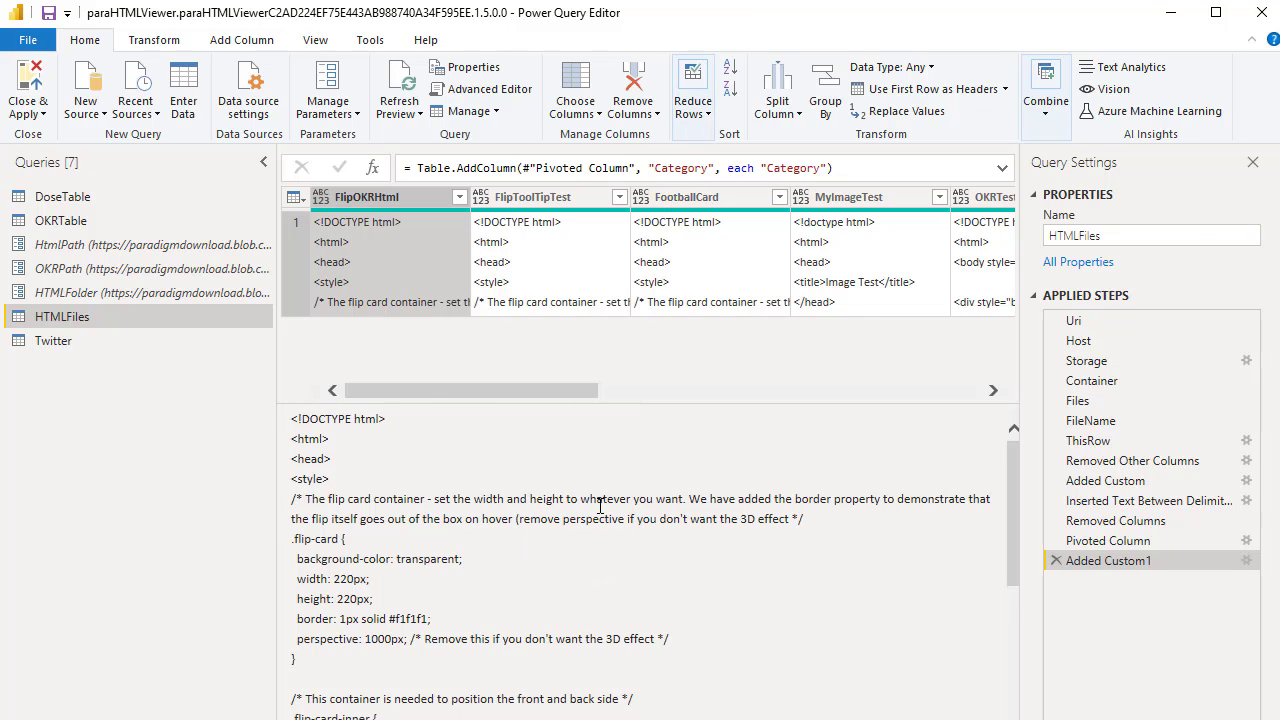
scroll(600, 507, "down", 3)
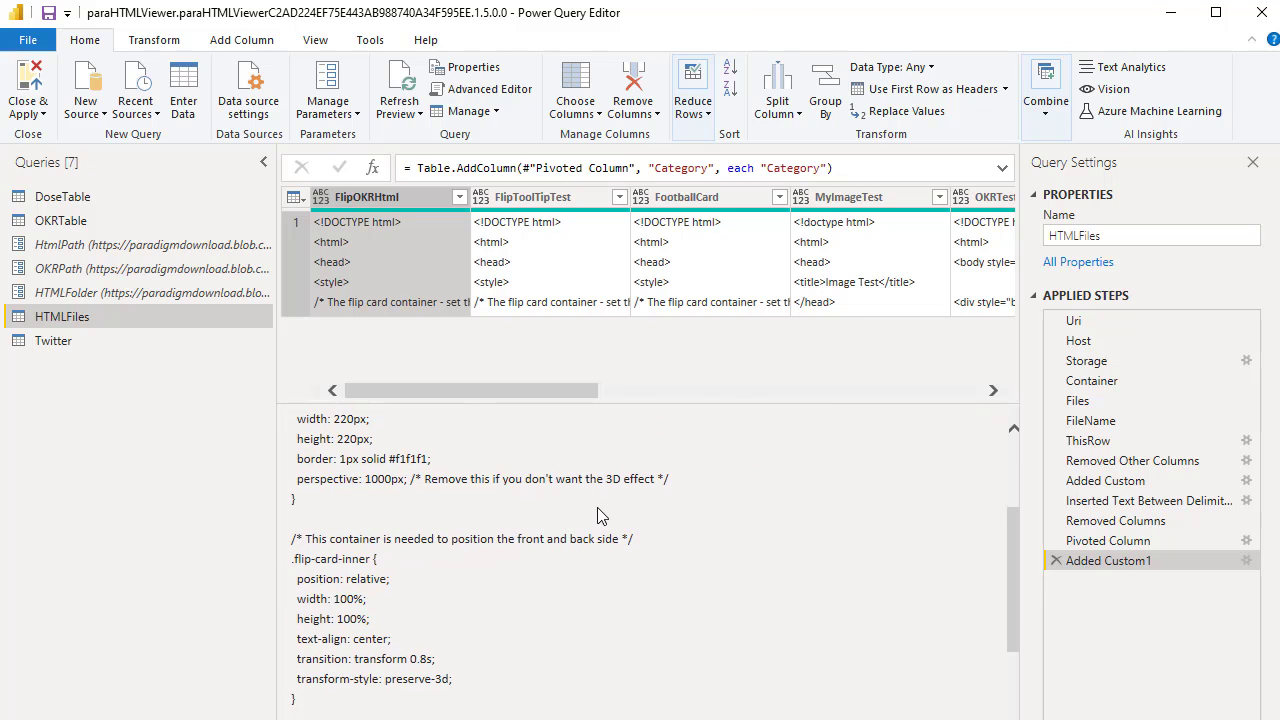
scroll(626, 510, "up", 3)
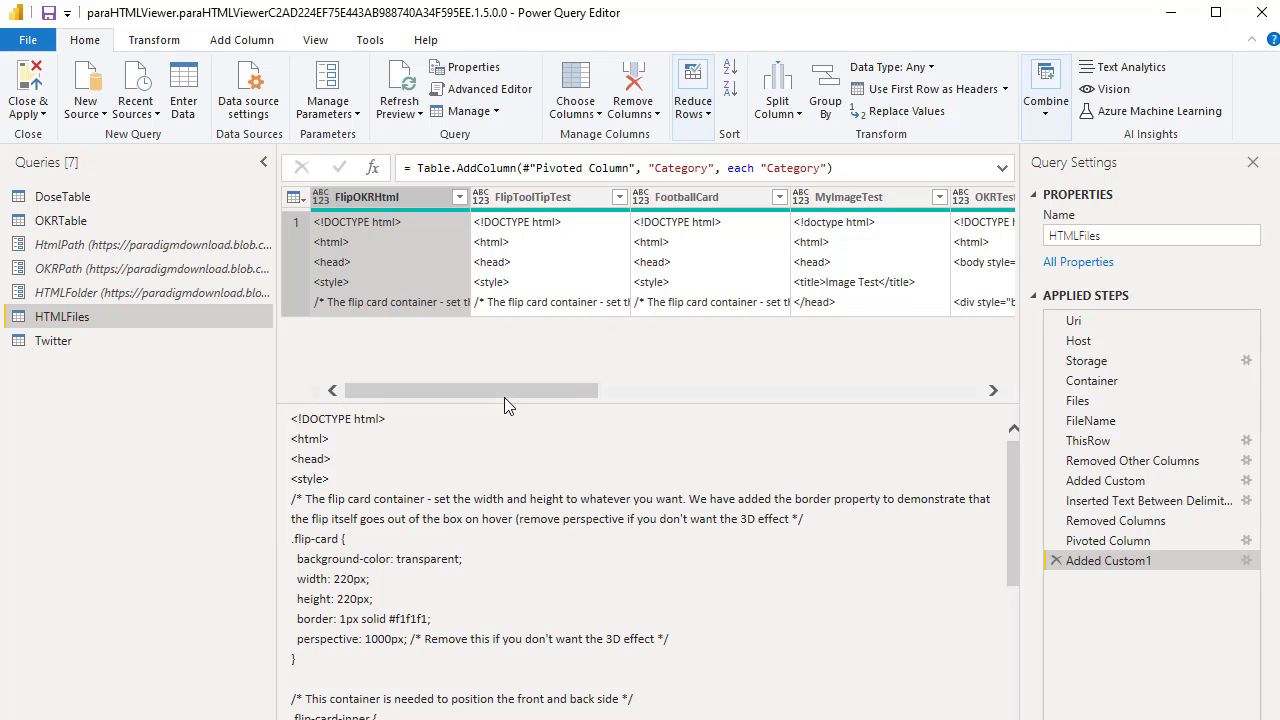
Examine the form markup stored in the PureTest column of HTMLFiles, and shrink the preview area.
left_click_drag(508, 396, 809, 404)
left_click(812, 200)
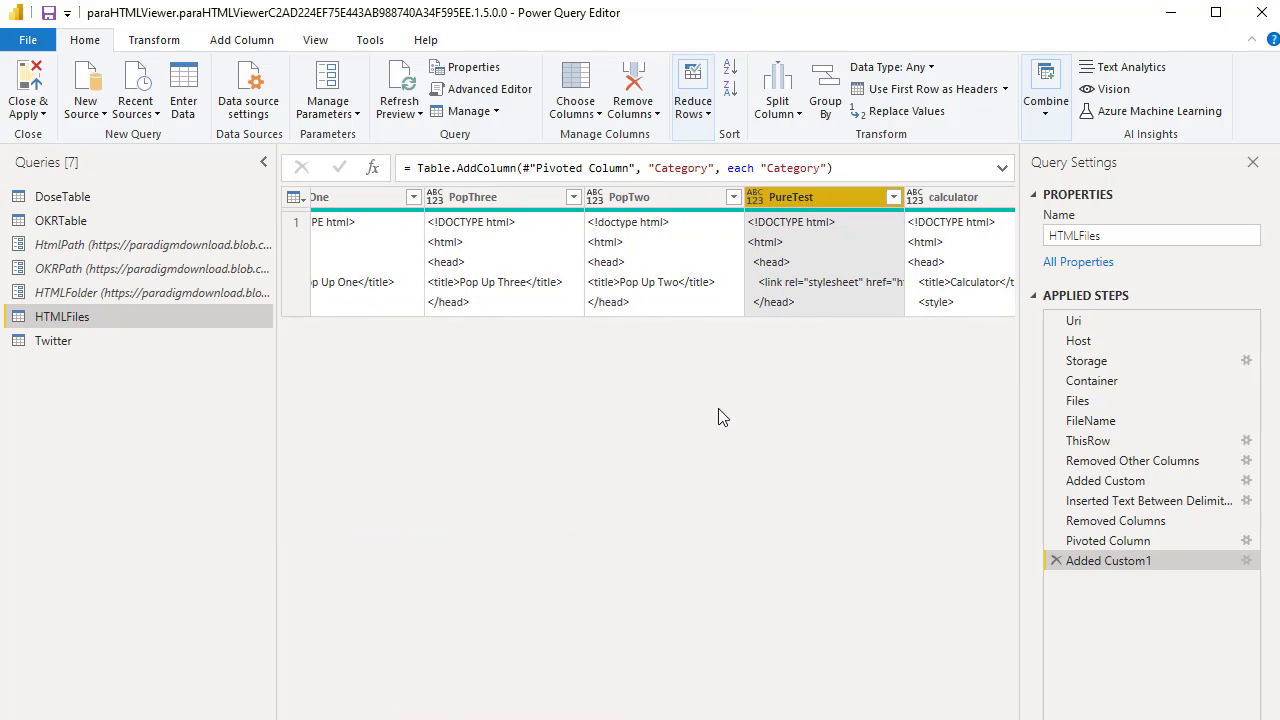
left_click(799, 293)
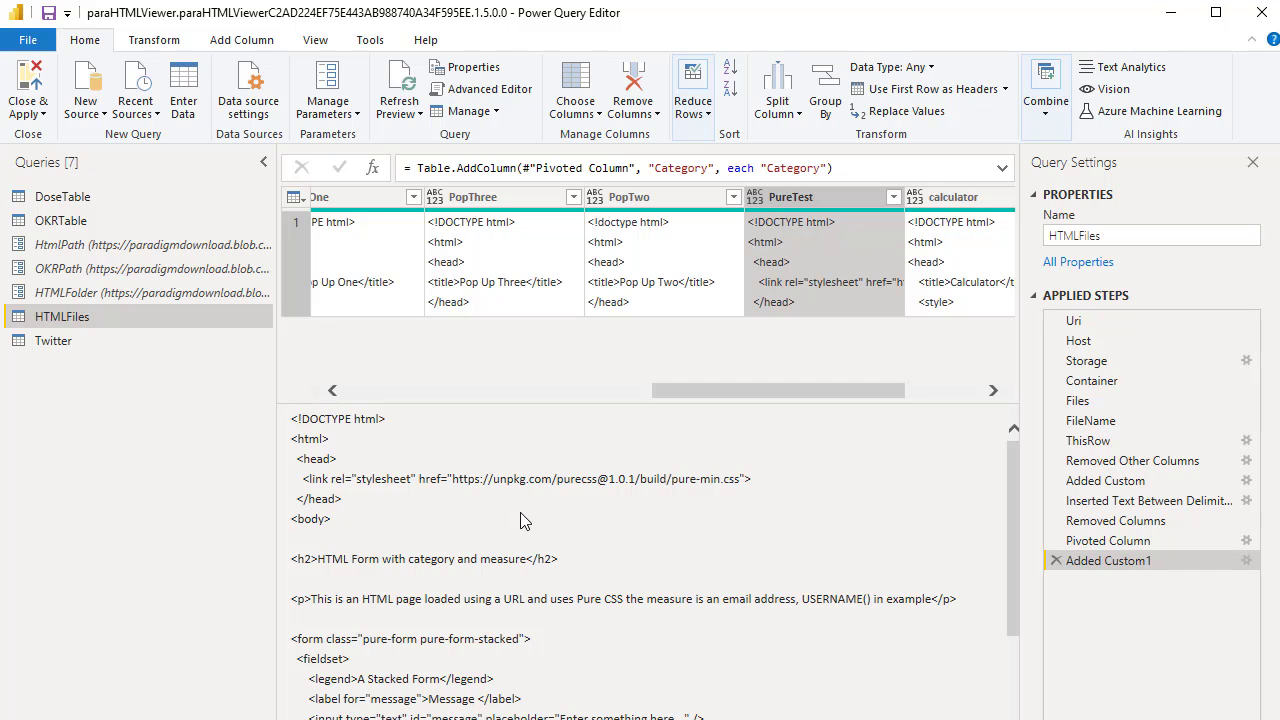
scroll(533, 517, "down", 1)
scroll(535, 517, "down", 2)
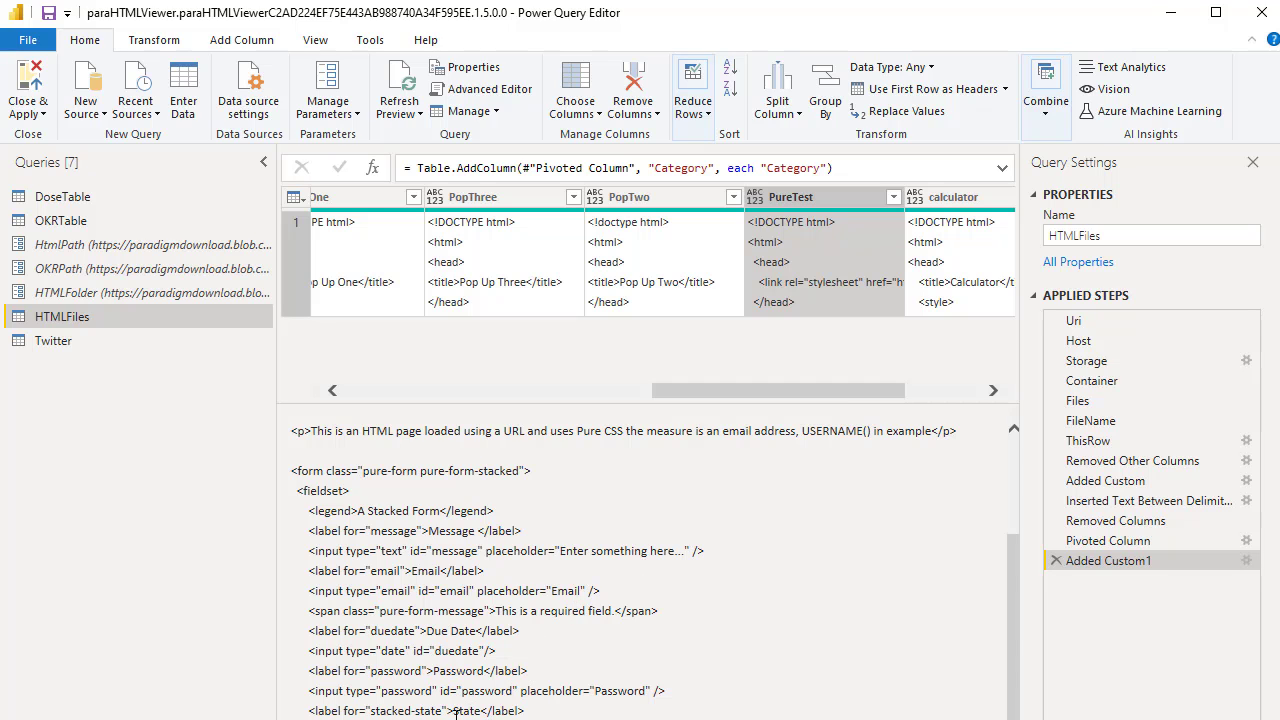
scroll(438, 713, "up", 2)
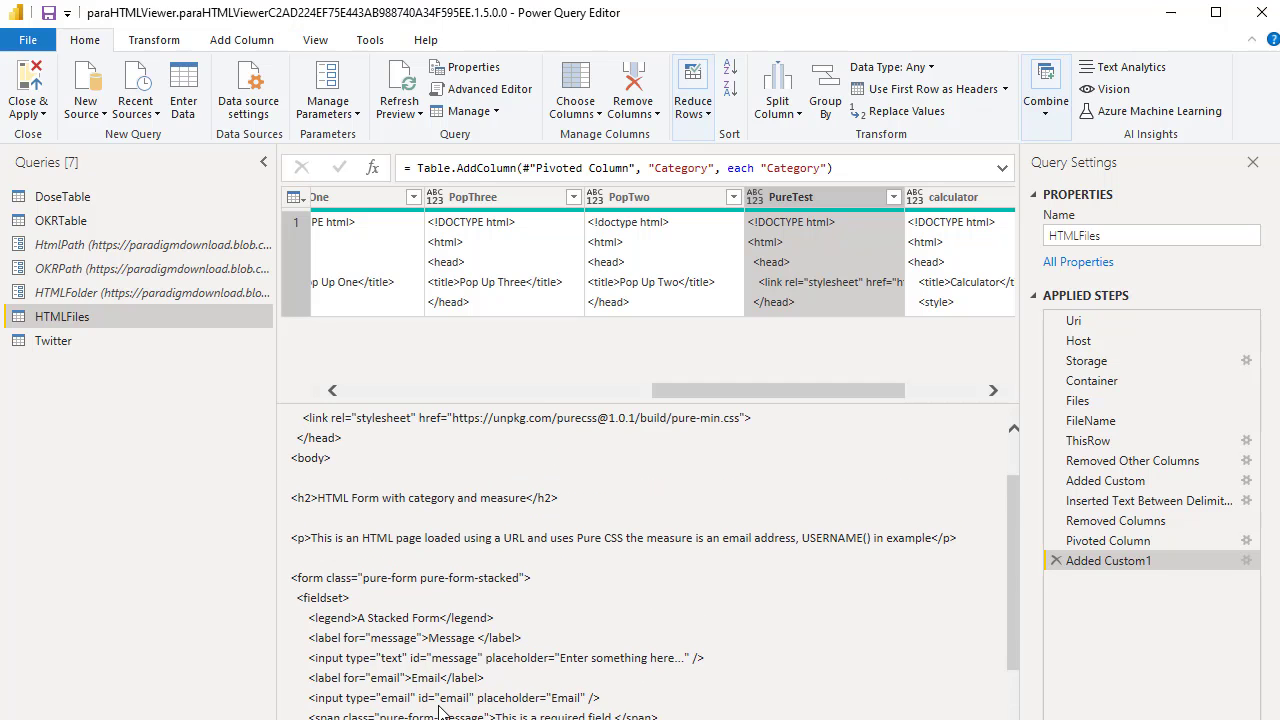
scroll(440, 705, "down", 2)
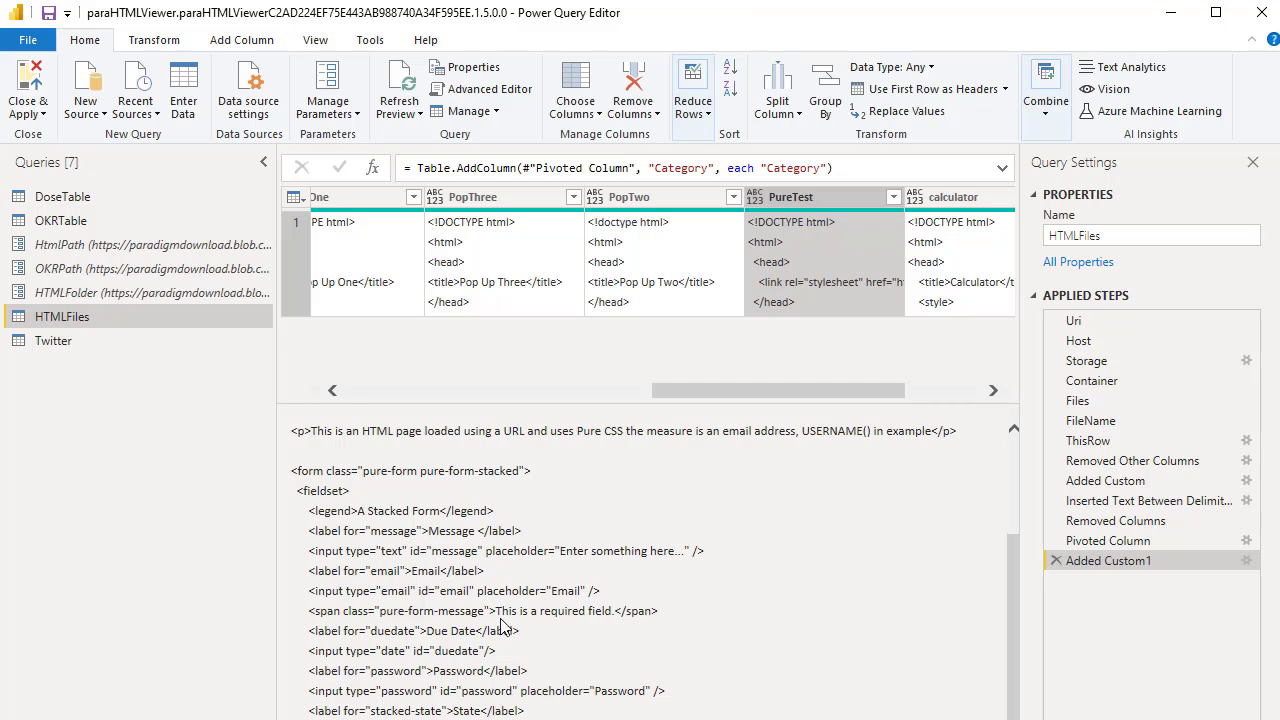
left_click_drag(567, 403, 565, 573)
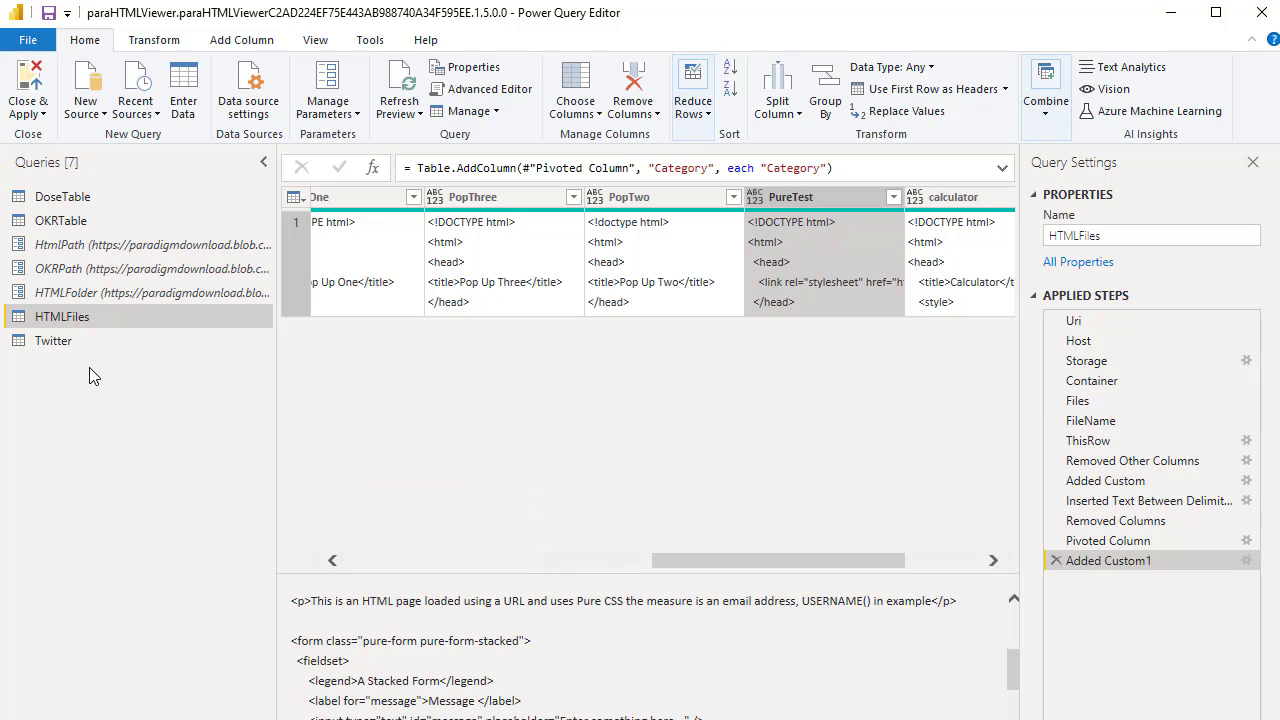
View the data of the Twitter query and close the Power Query Editor.
left_click(58, 342)
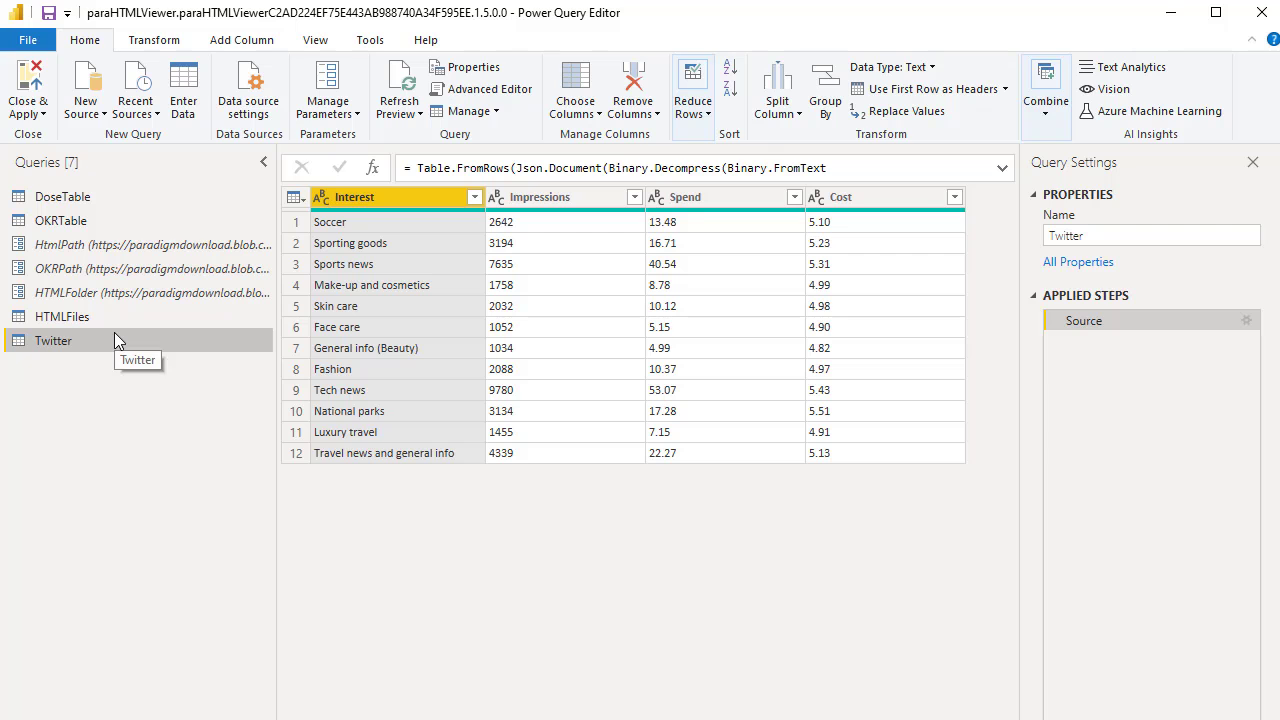
left_click(28, 112)
left_click(42, 180)
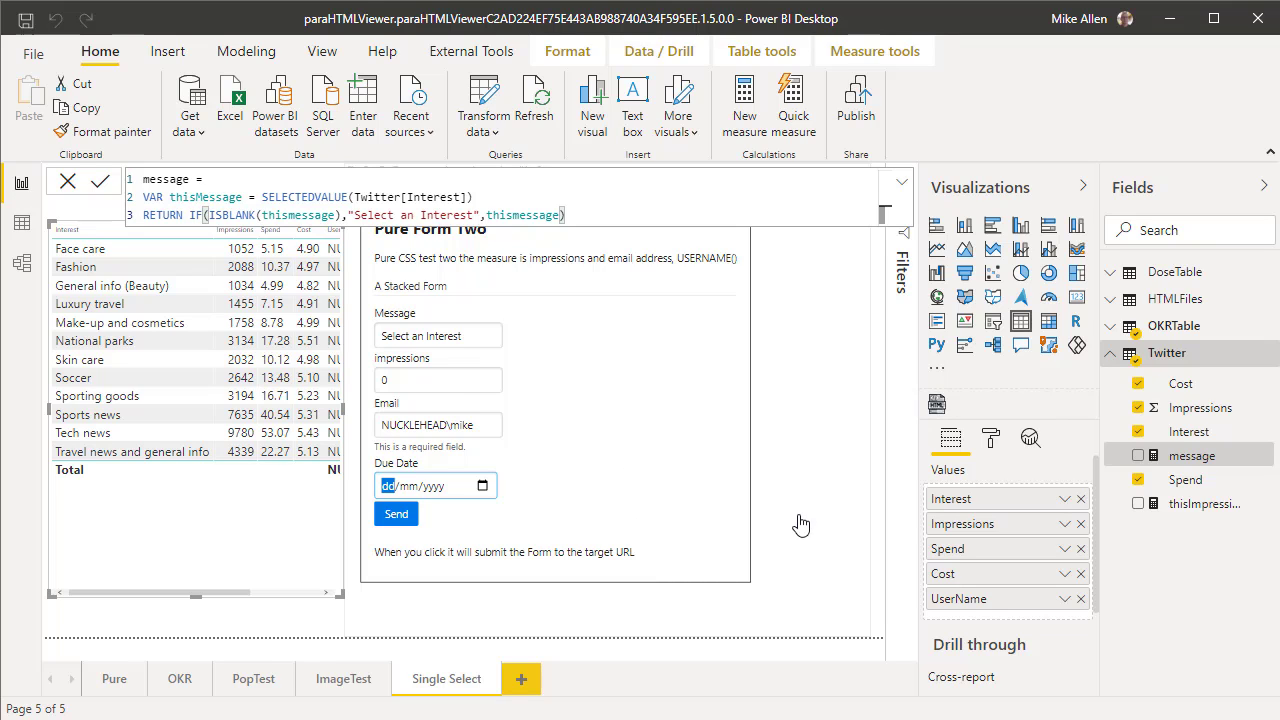
Select the Pure Form Two visual and review the fields assigned to its Category, Template, Value and Image Value.
left_click(753, 564)
left_click(755, 570)
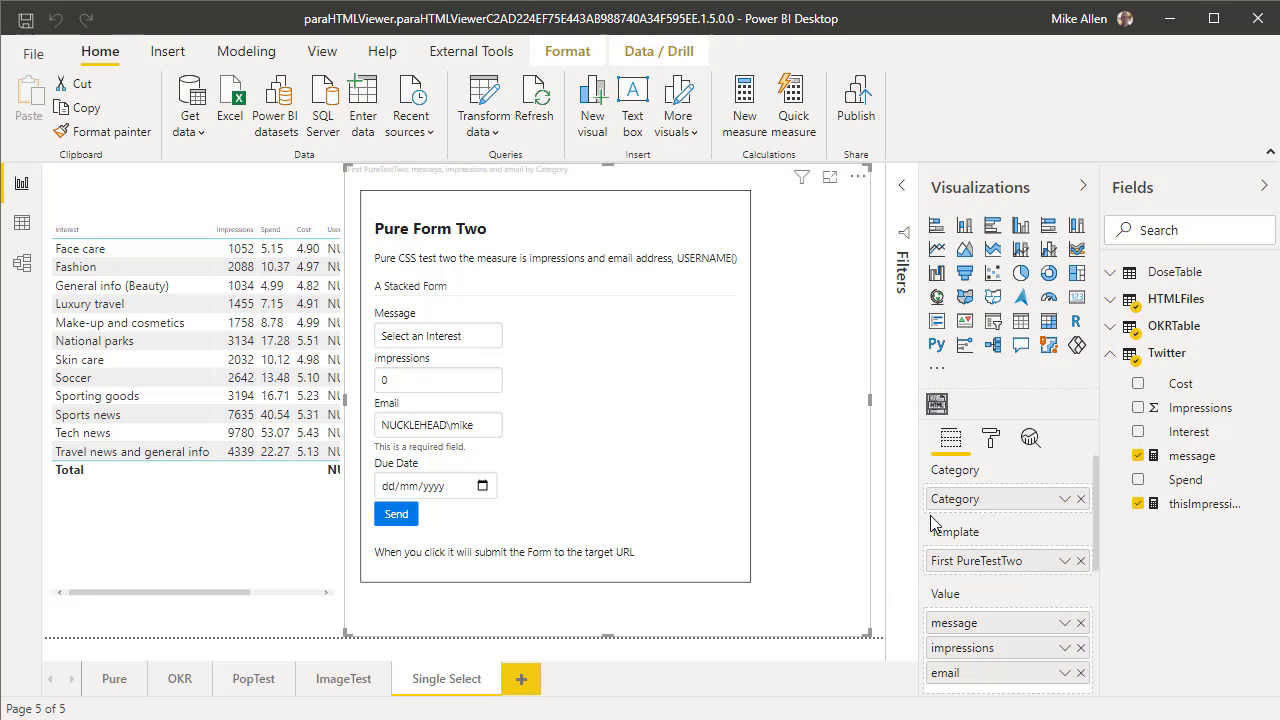
mouse_move(1098, 538)
left_mouse_down()
mouse_move(1097, 559)
mouse_move(1095, 540)
left_mouse_up()
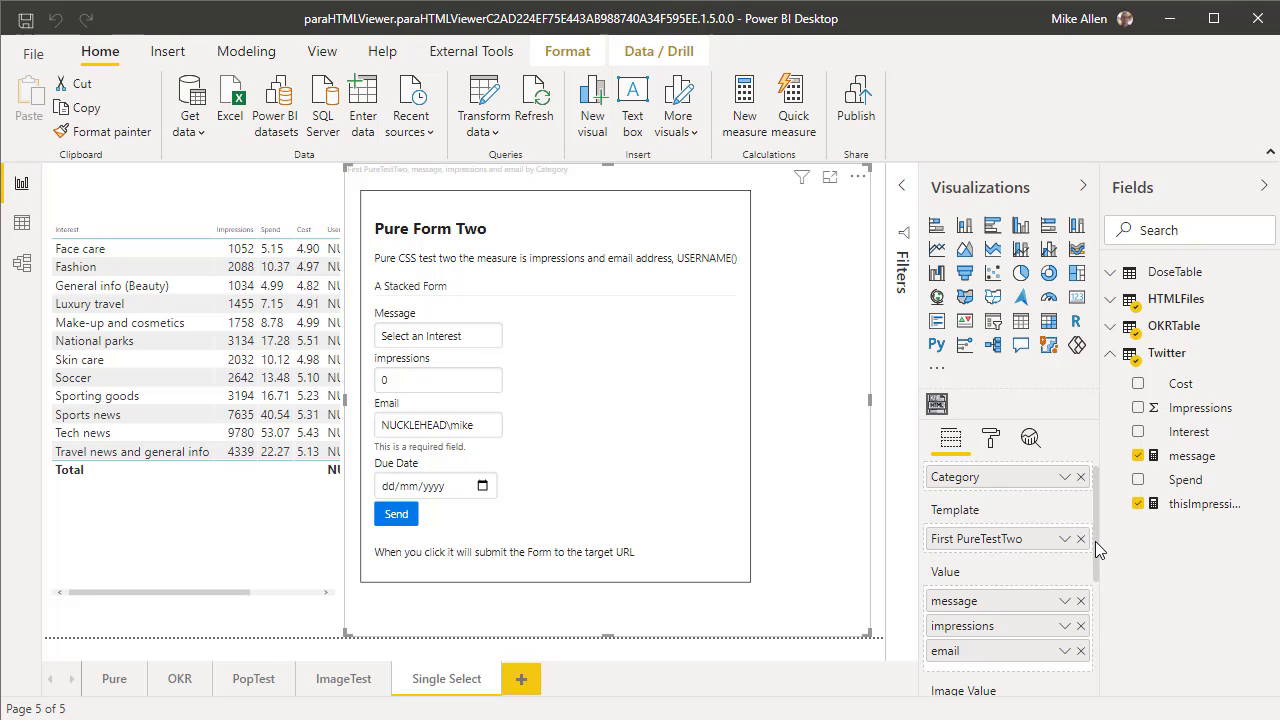
left_click_drag(1095, 541, 1093, 559)
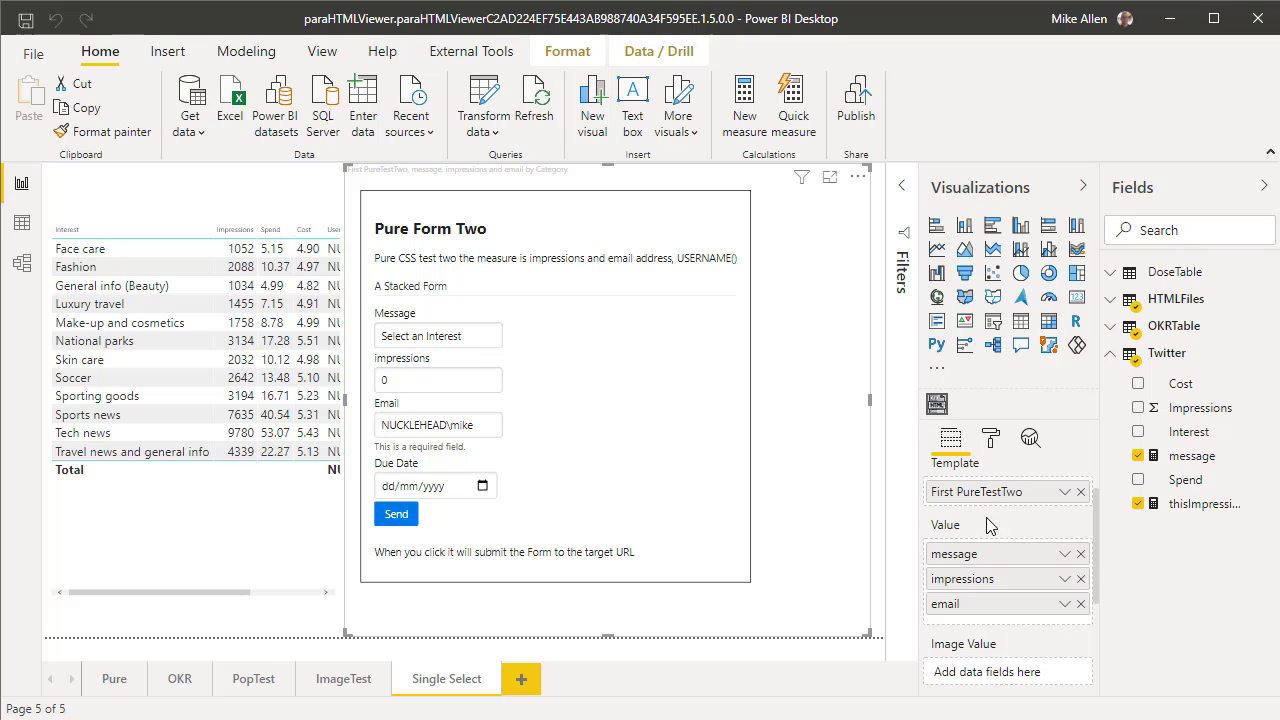
Show the Pure Form Two visual as a table, read through its HTML template and measure columns, and return to the report.
left_click(483, 134)
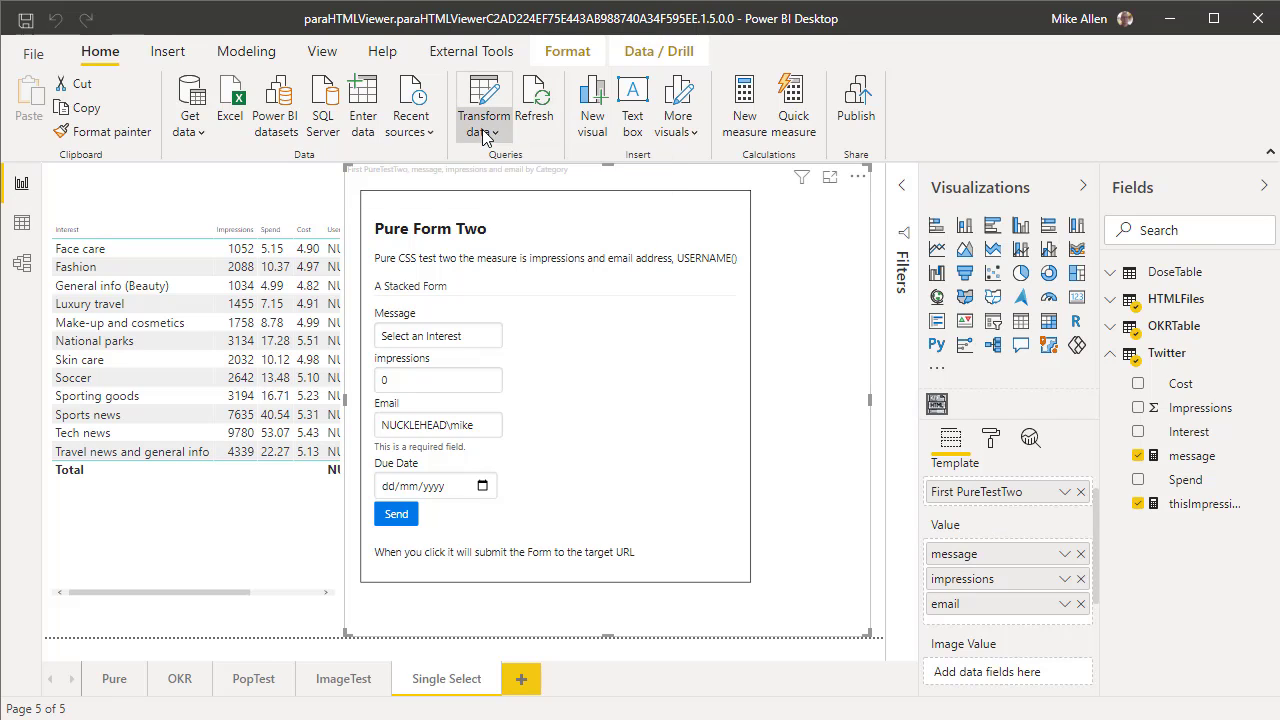
right_click(641, 373)
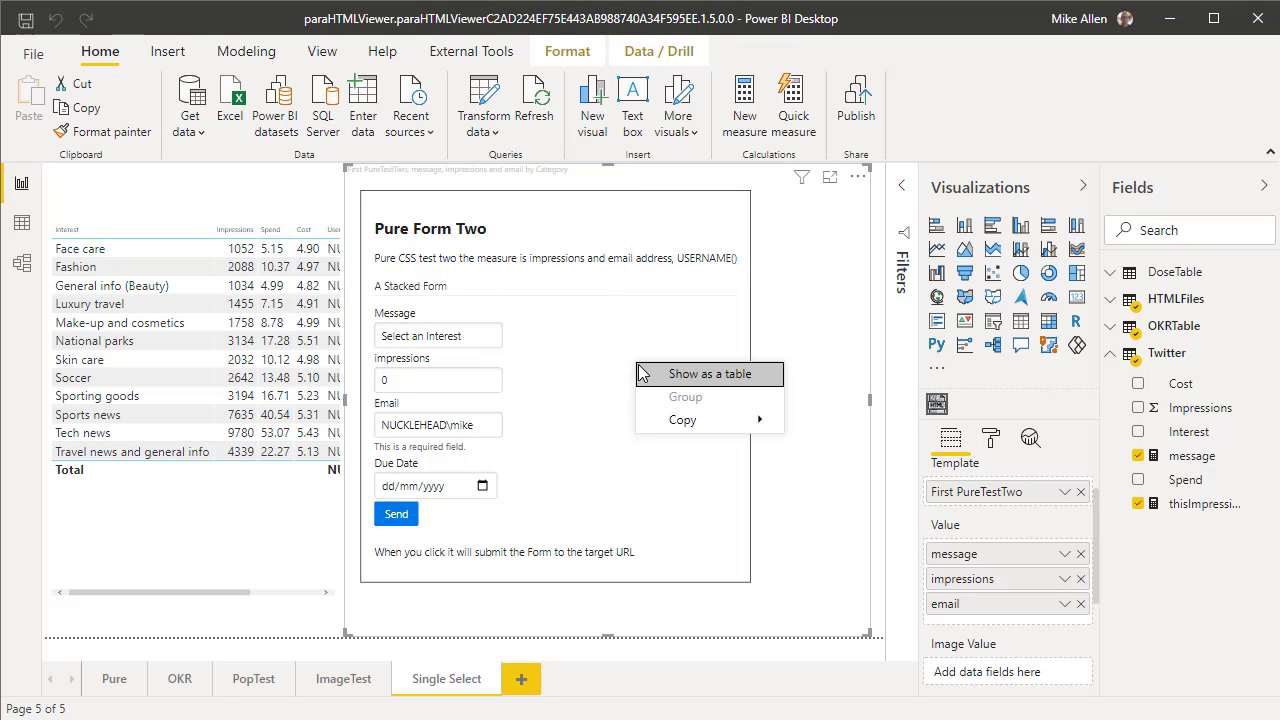
left_click(703, 373)
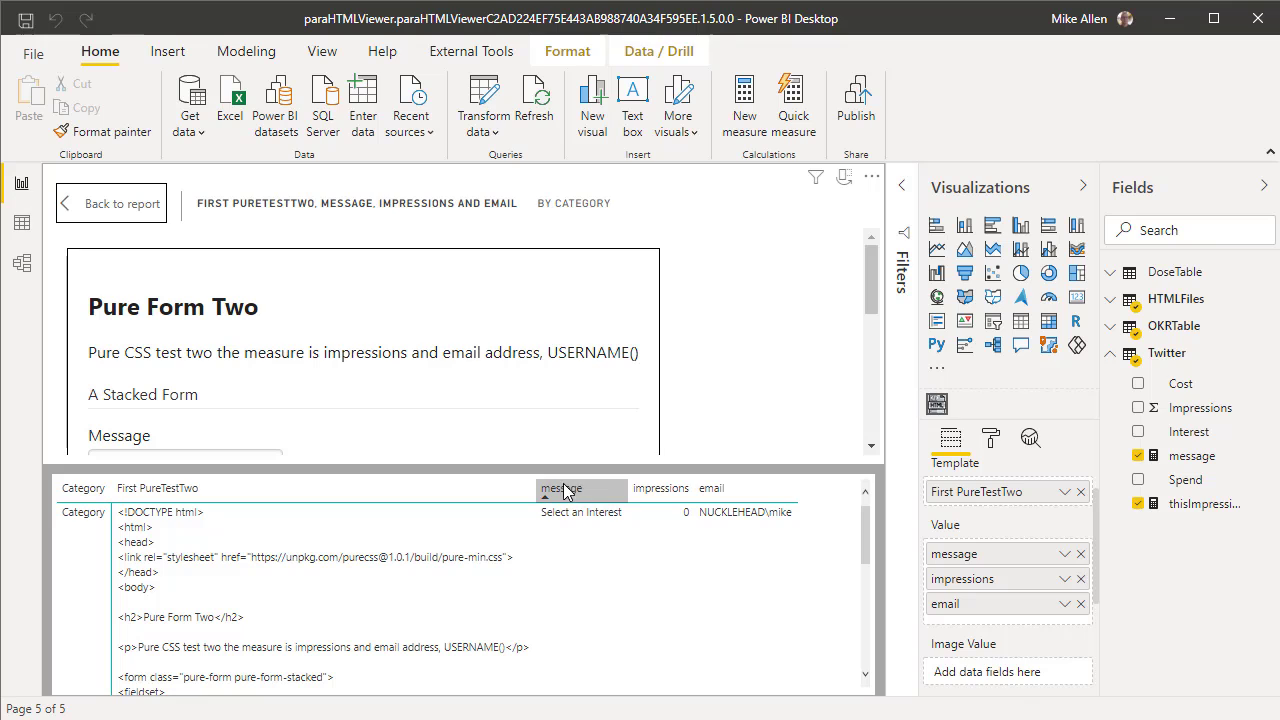
scroll(823, 431, "down", 1)
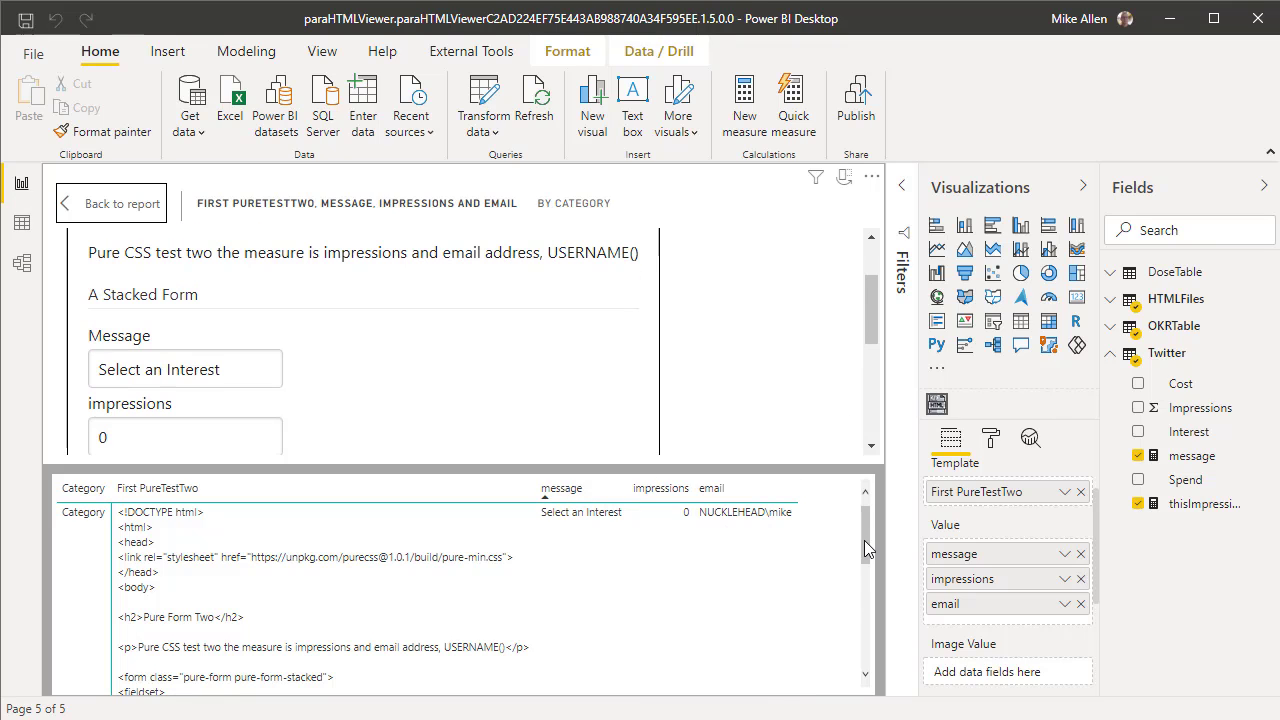
left_click_drag(864, 540, 868, 599)
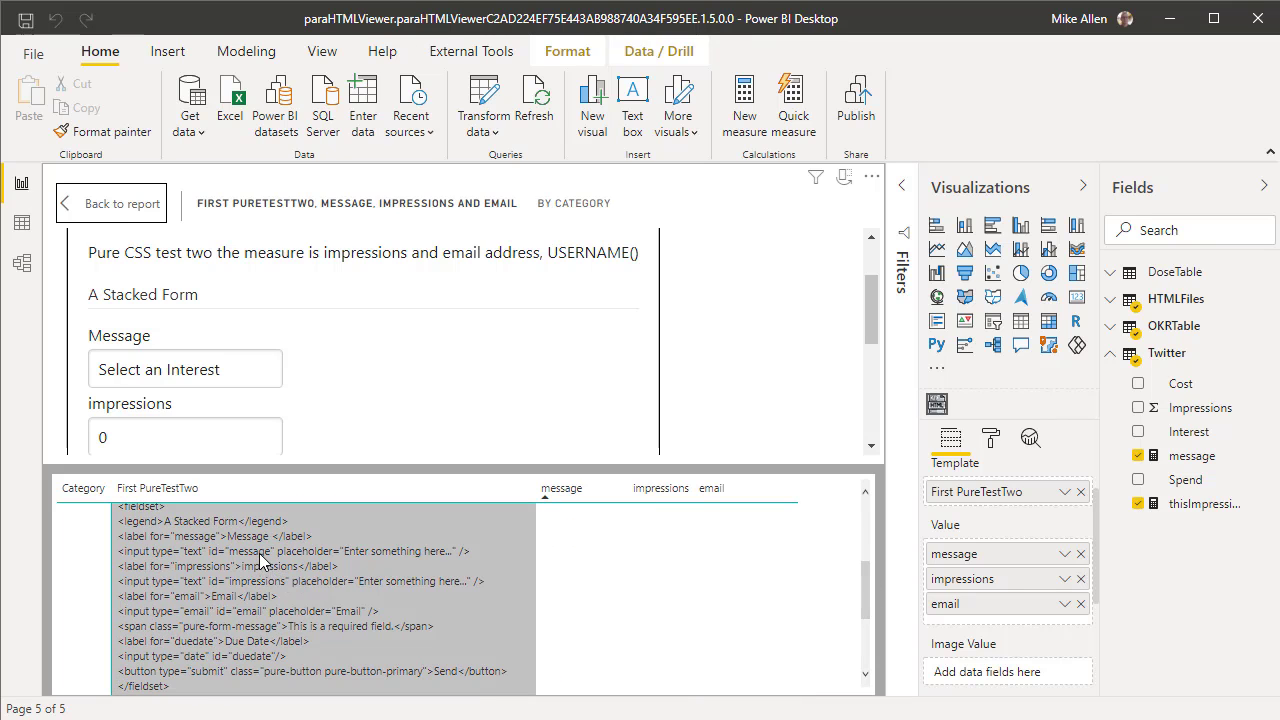
mouse_move(262, 583)
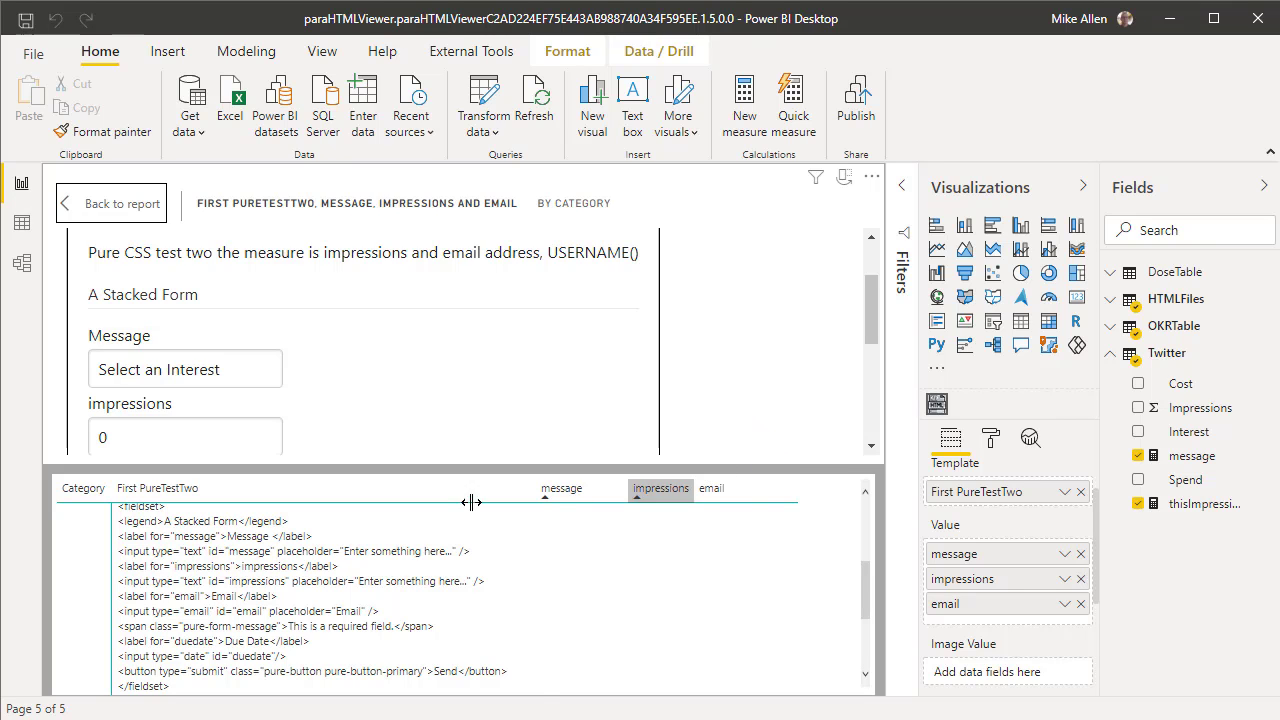
scroll(871, 550, "up", 4)
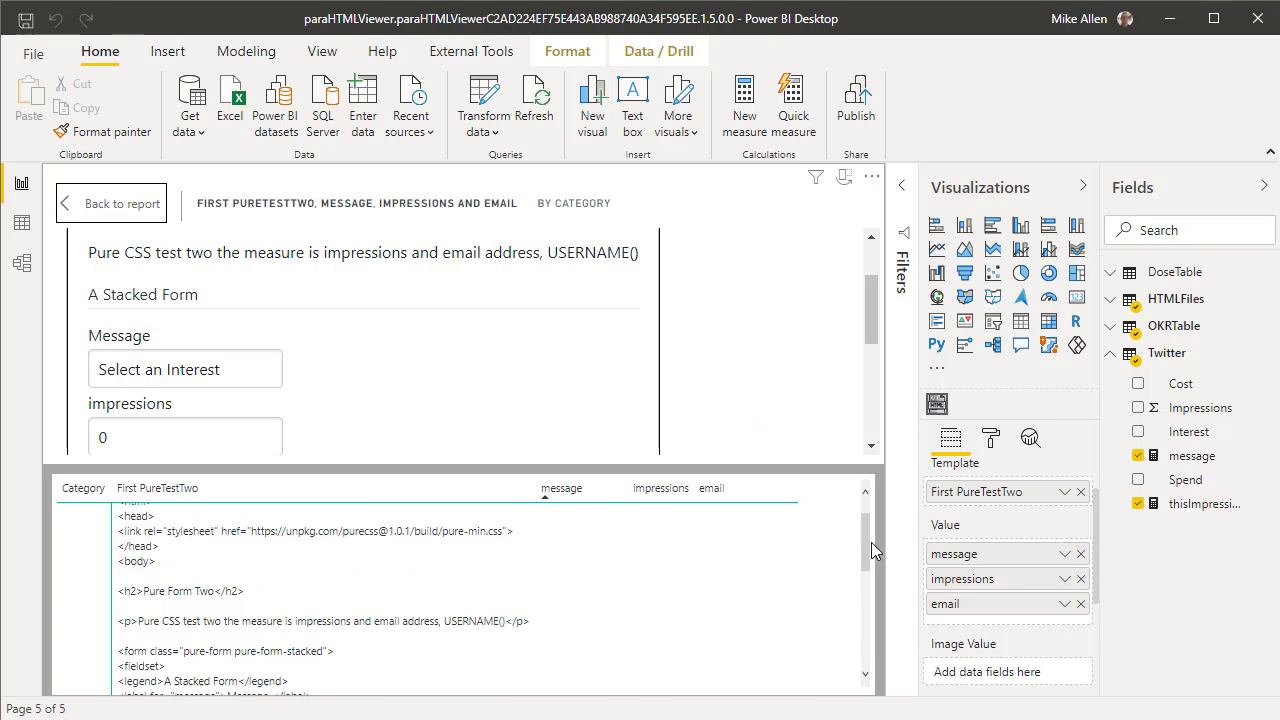
scroll(871, 542, "up", 1)
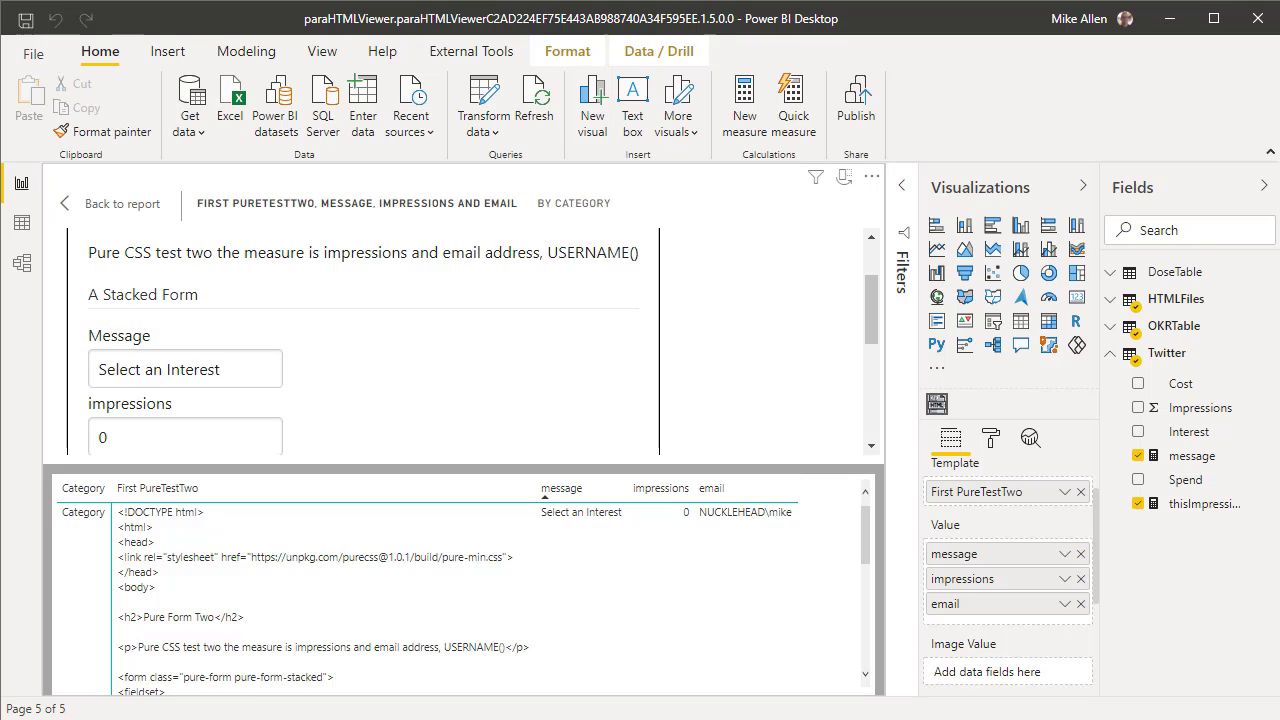
left_click(68, 206)
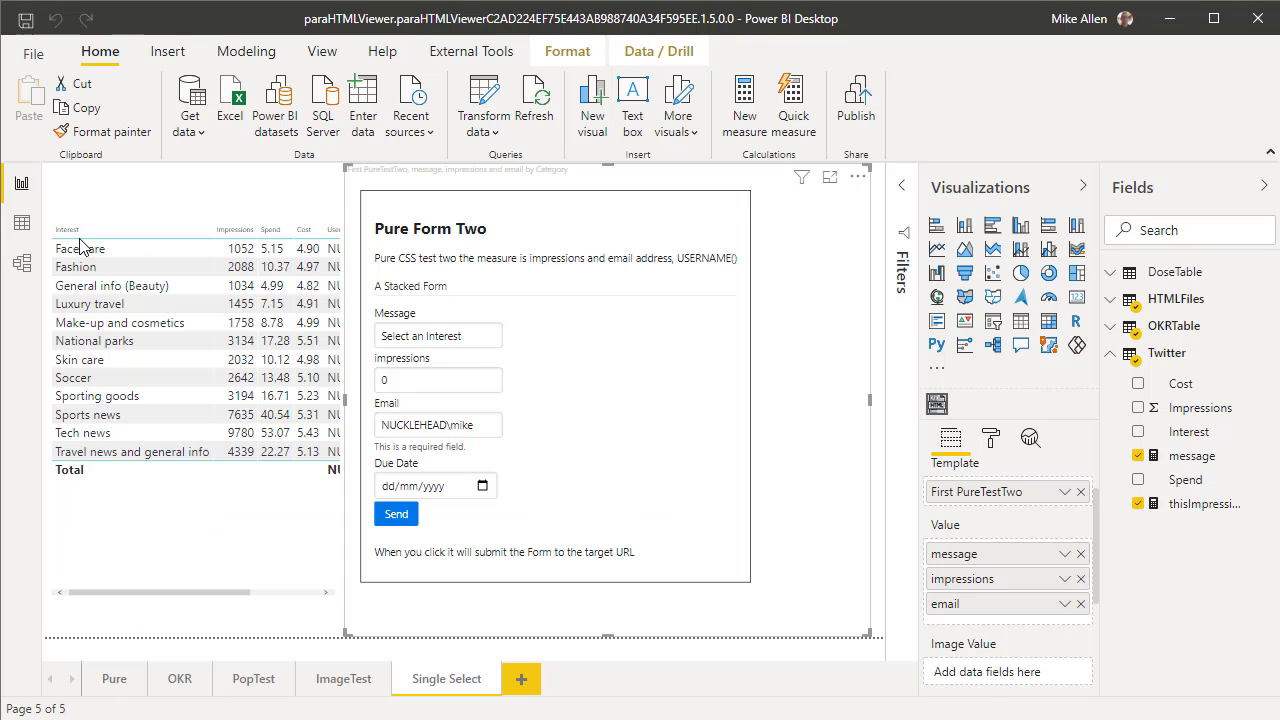
View the ImageTest page and select the Image Test visual to review its assigned fields and full image.
left_click(350, 682)
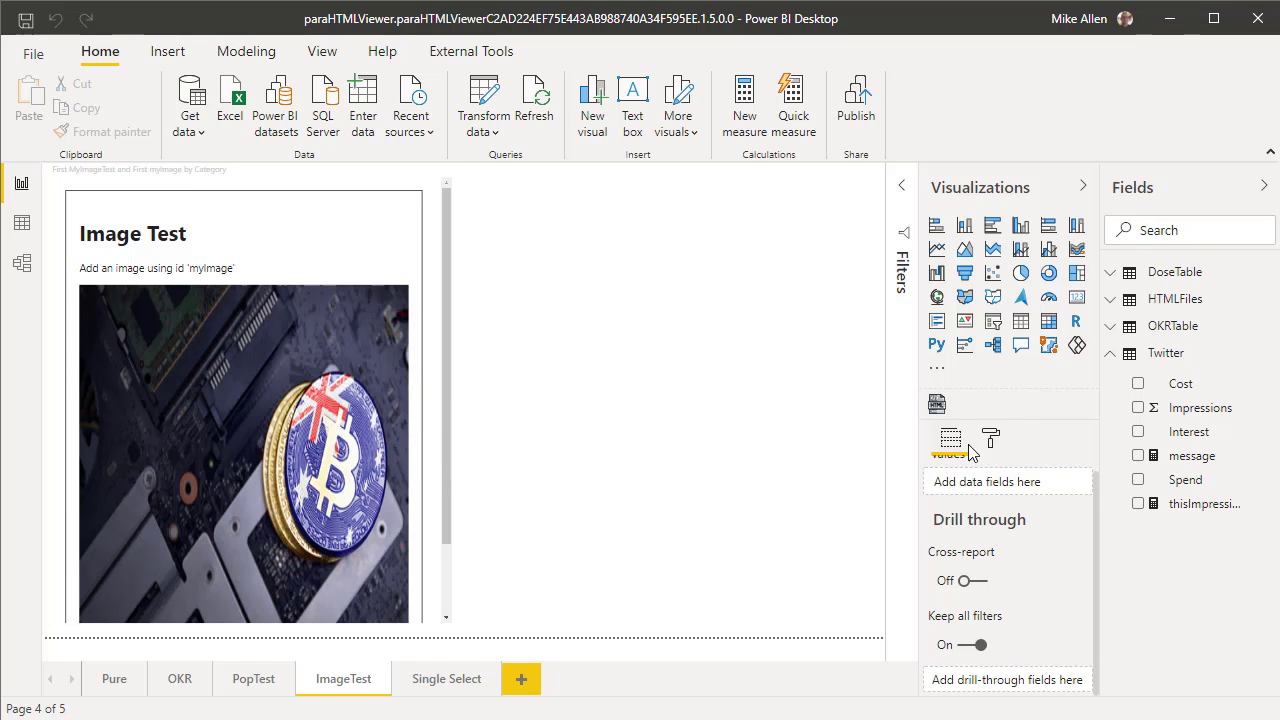
left_click(434, 463)
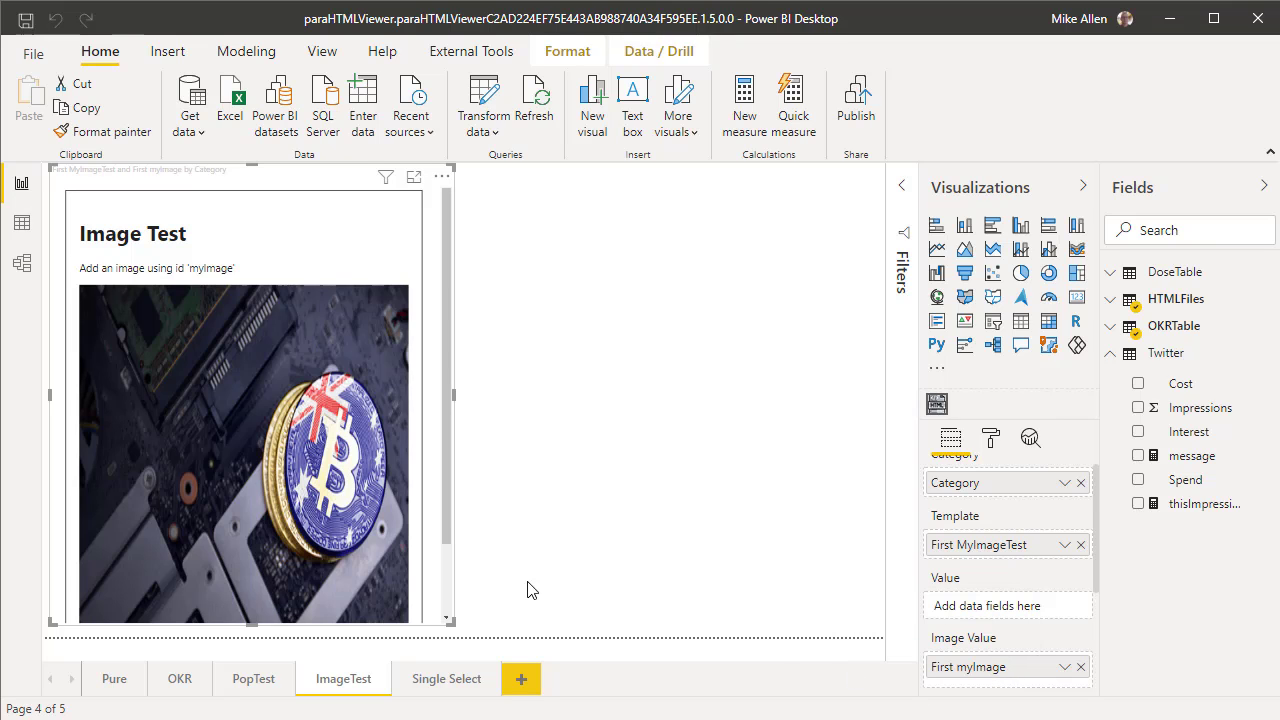
left_click_drag(448, 527, 446, 614)
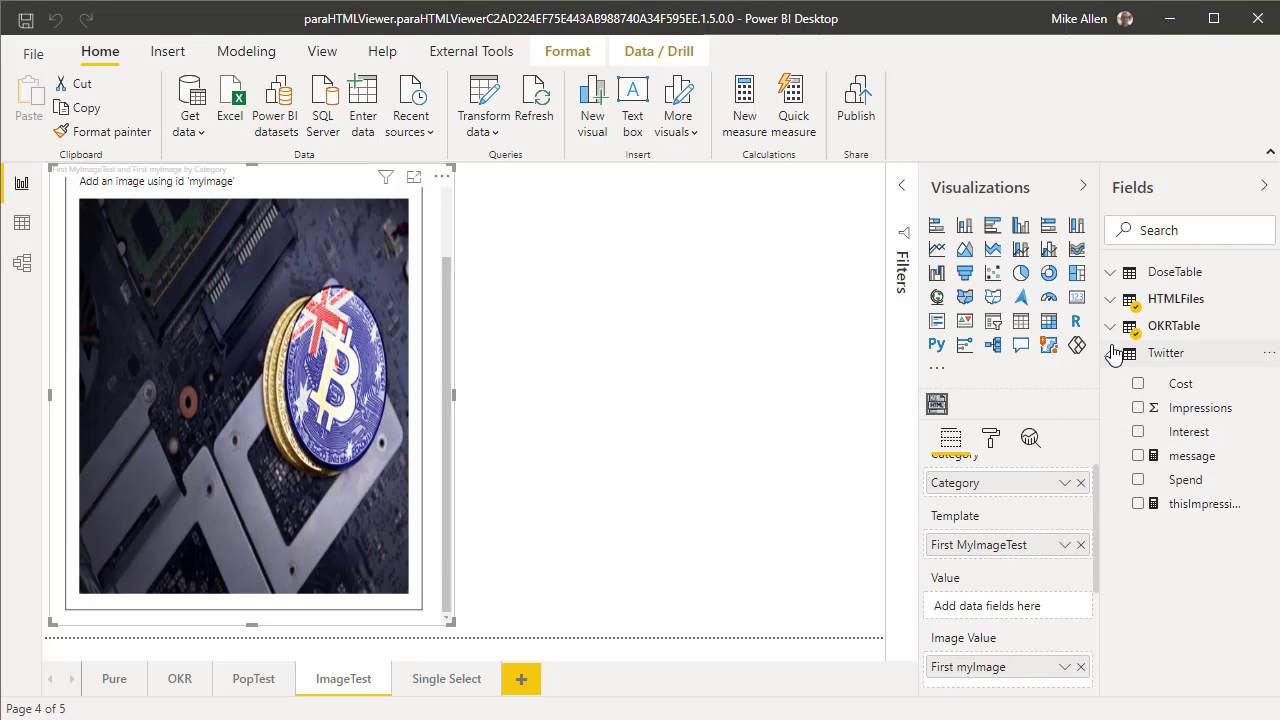
Inspect the image URL stored in the myImage column of OKRTable in the data view and return to the report.
left_click(1112, 326)
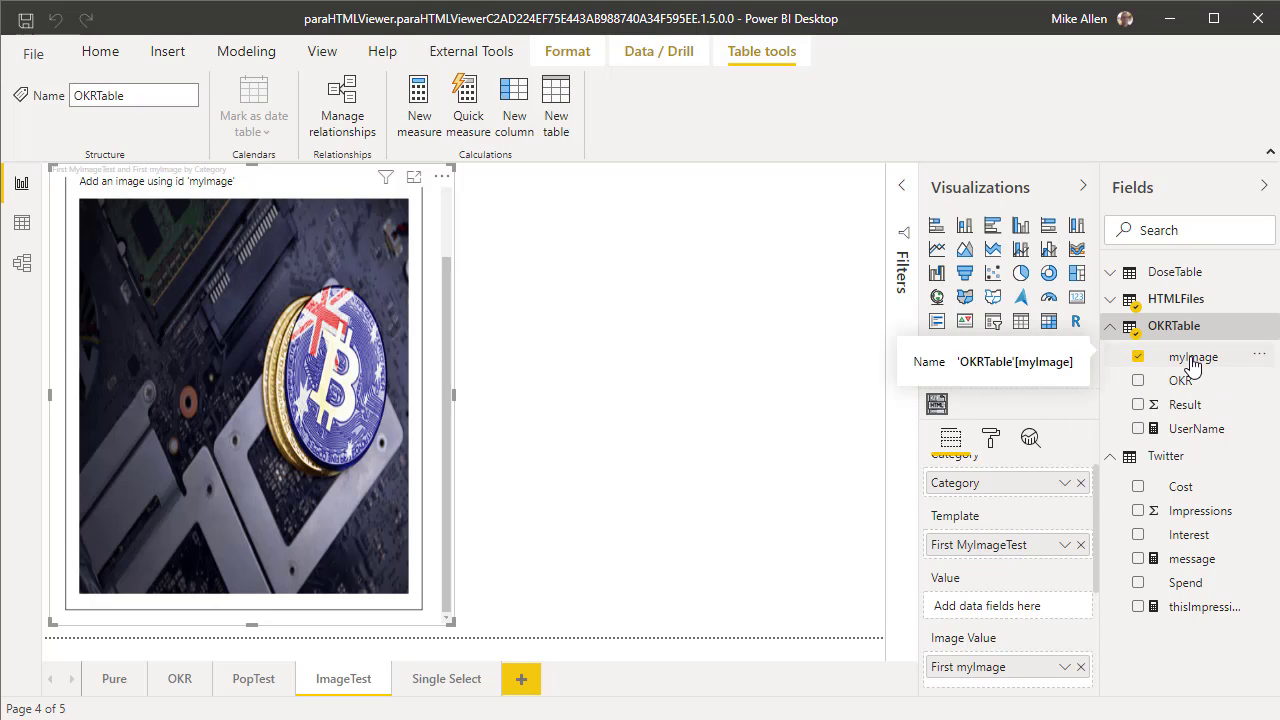
left_click(22, 222)
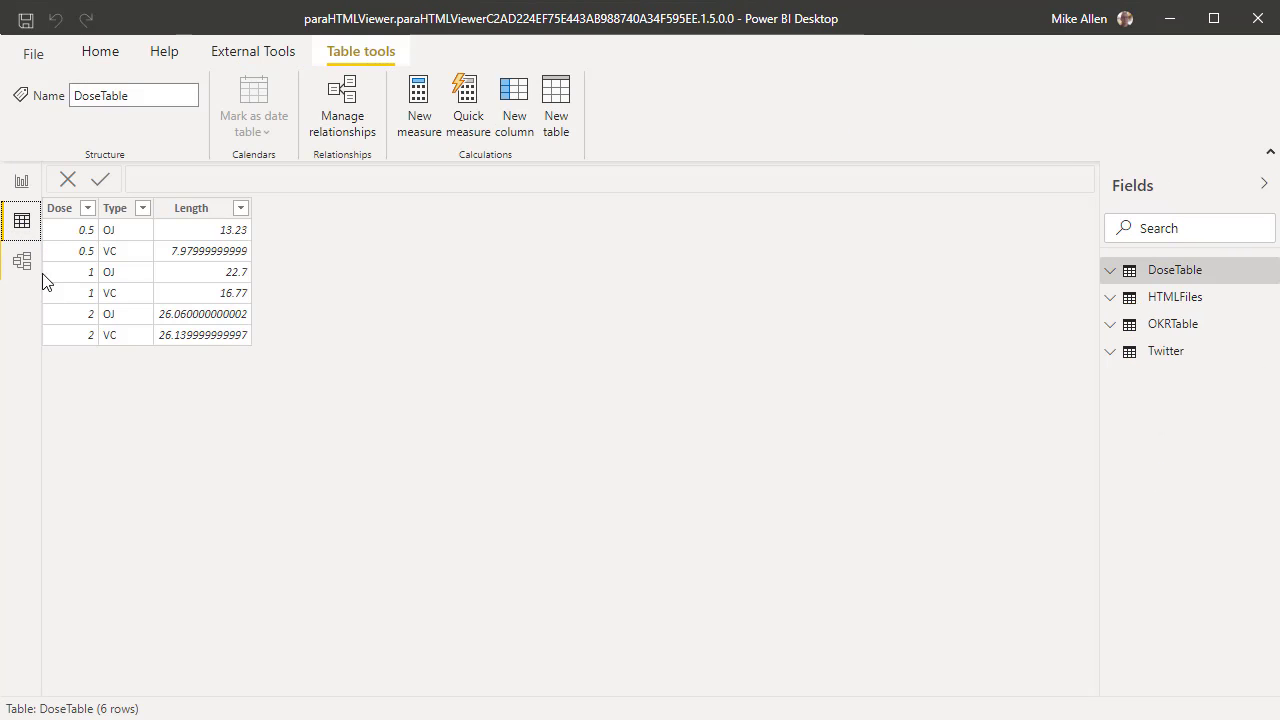
left_click(1156, 332)
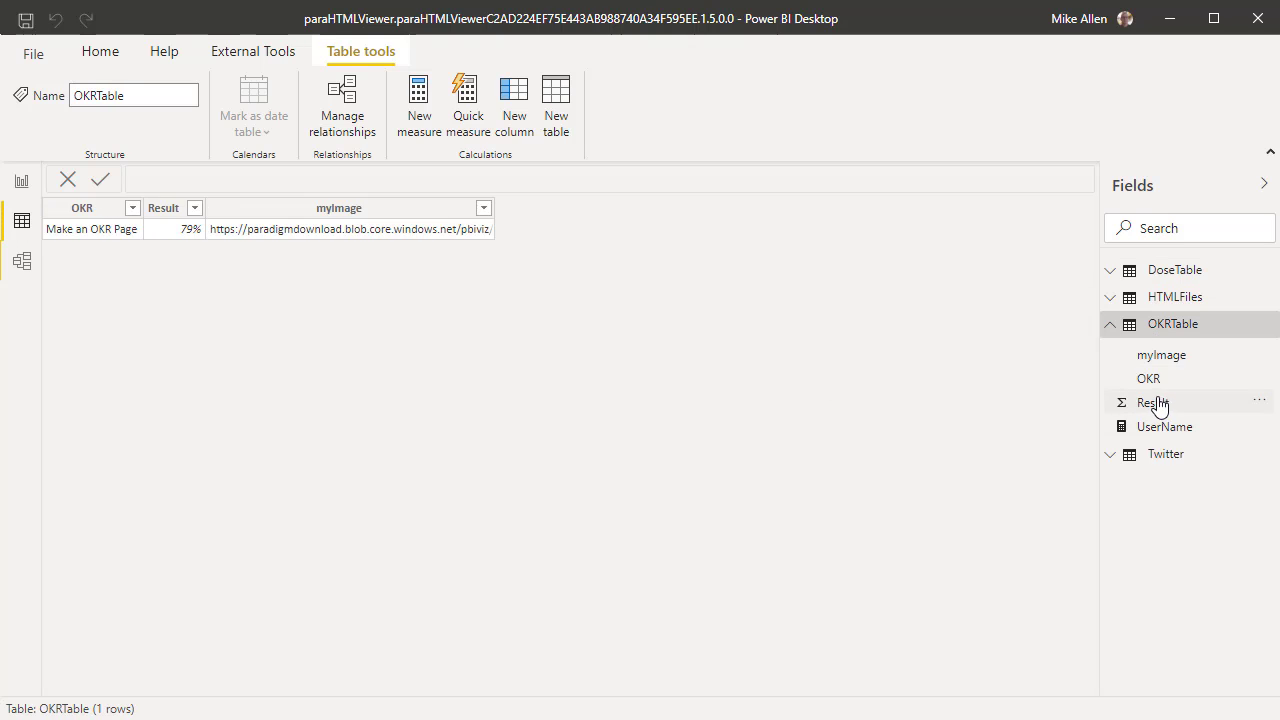
left_click(1160, 358)
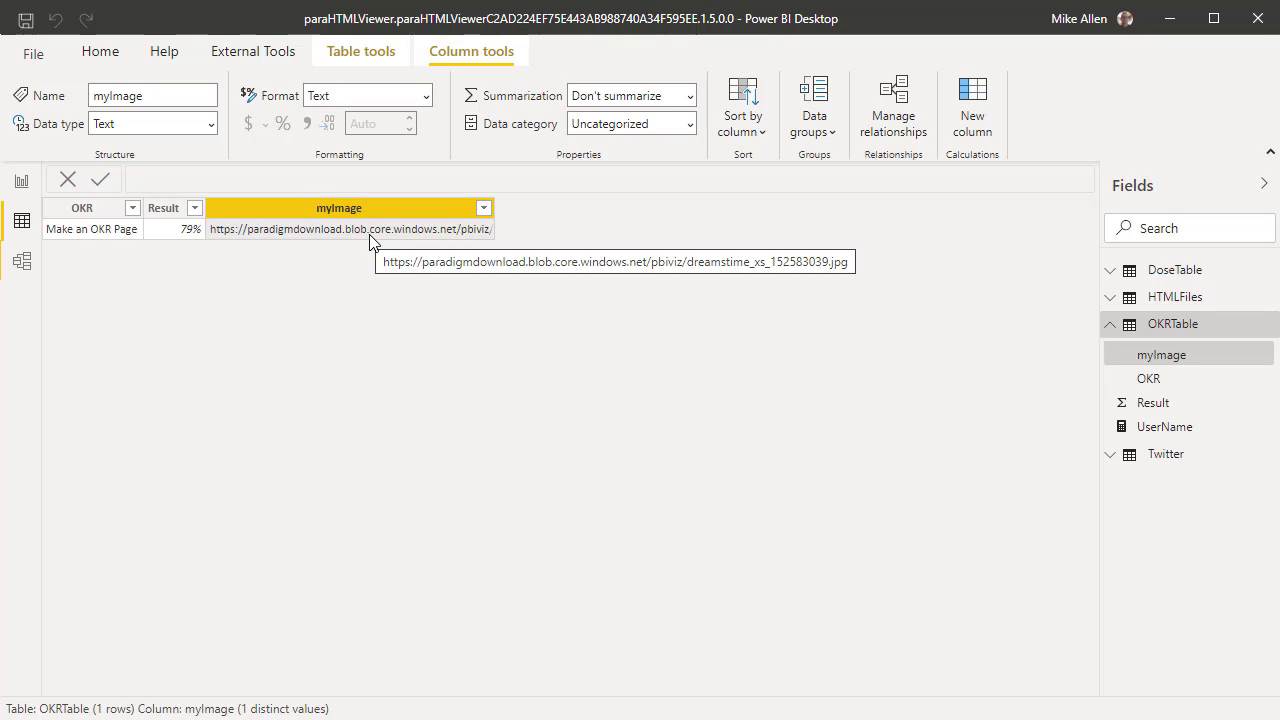
left_click(21, 183)
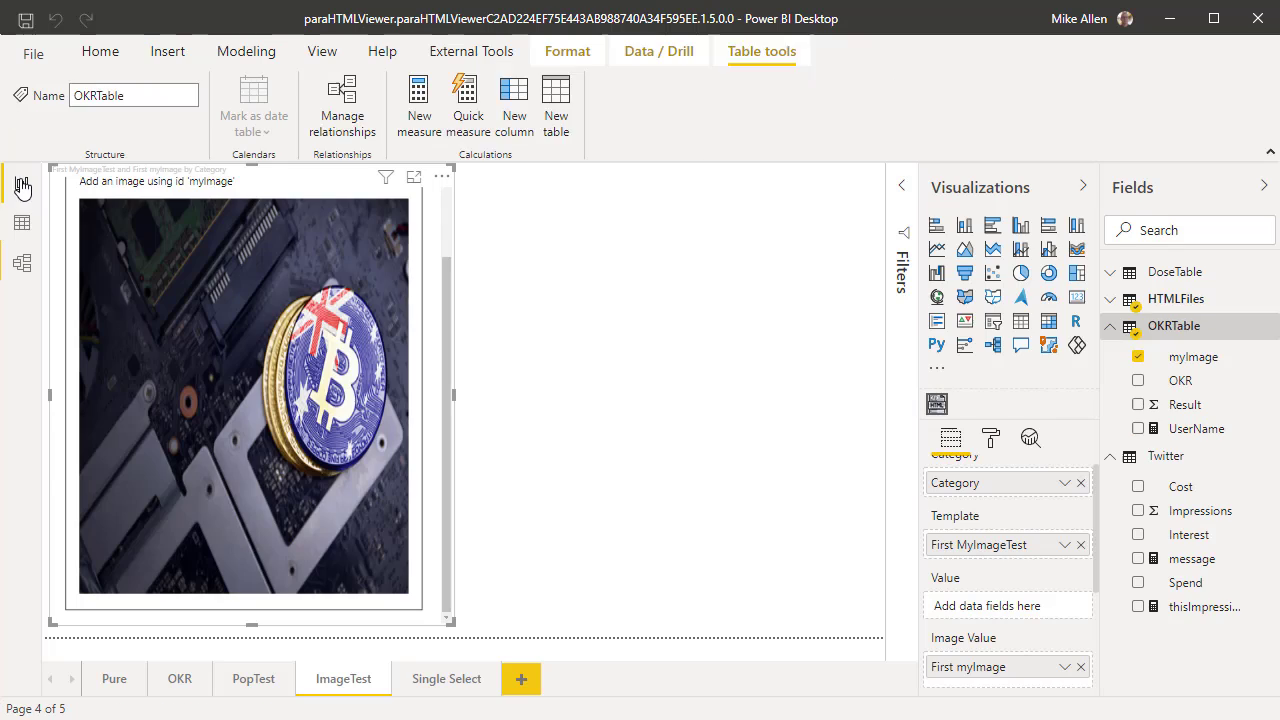
On the PopTest page, show the green star badge visual as a table, read its SVG code, and return to the report.
left_click(252, 681)
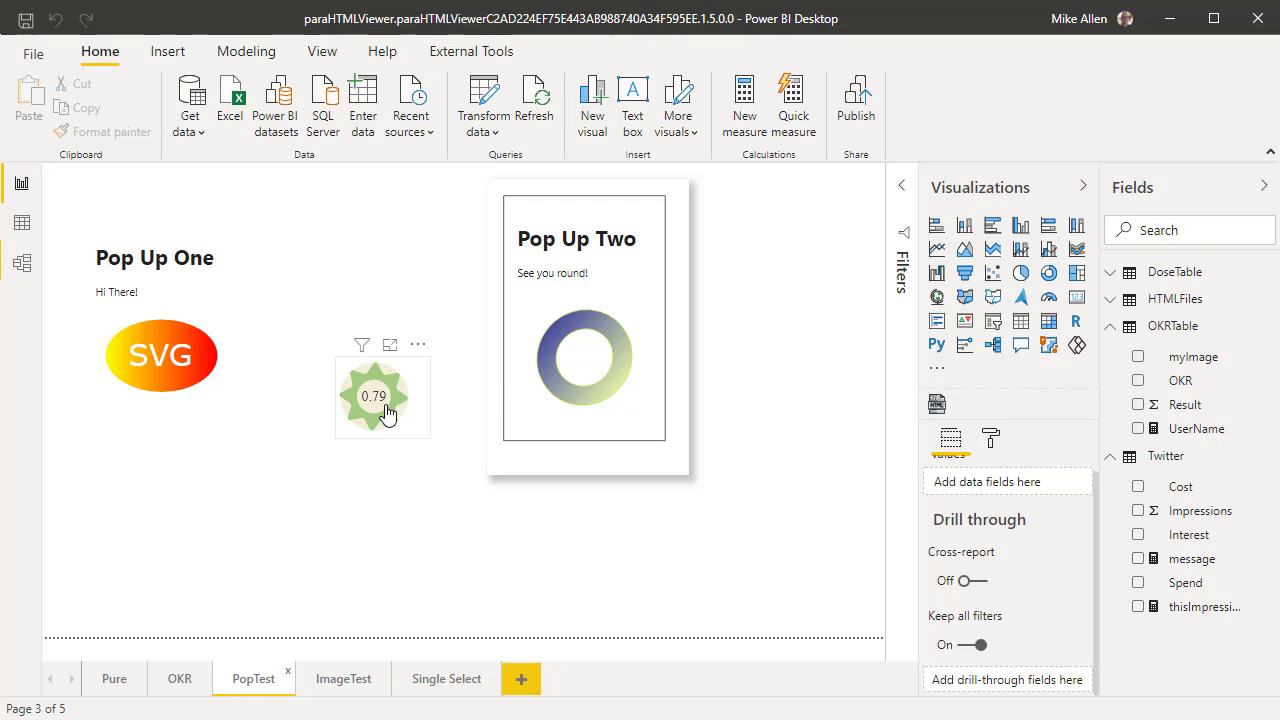
right_click(387, 413)
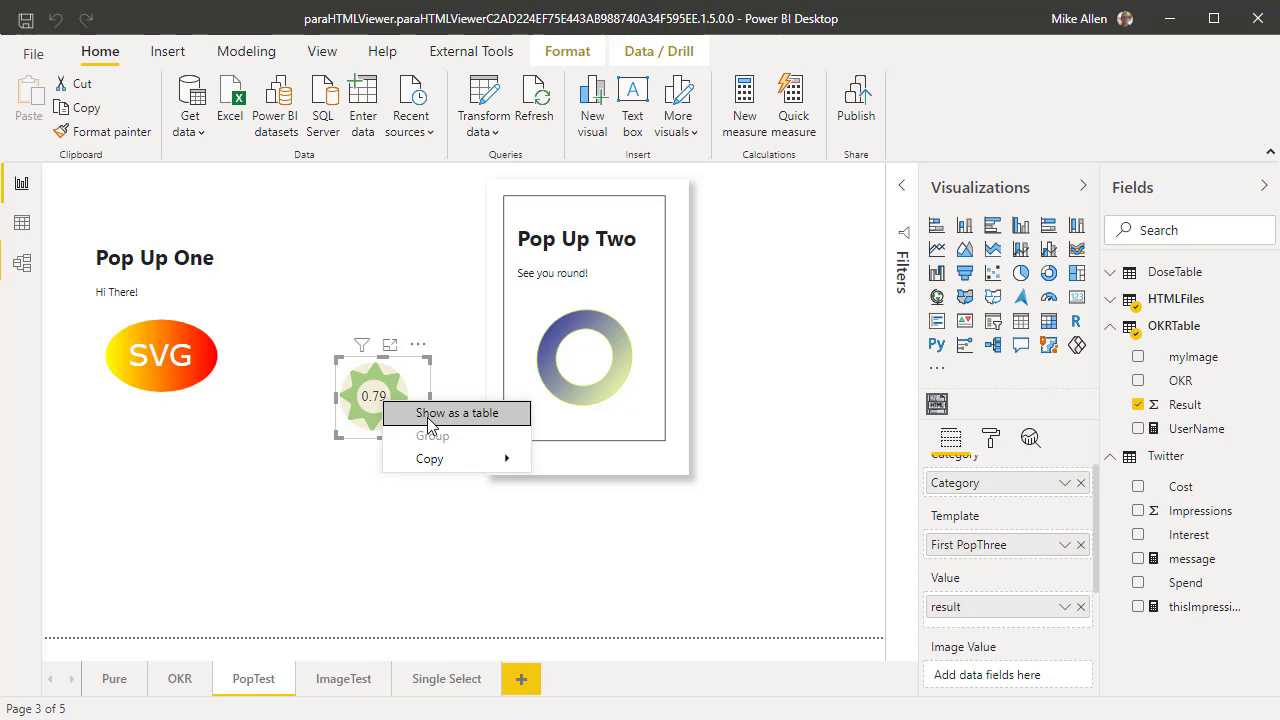
key("Escape")
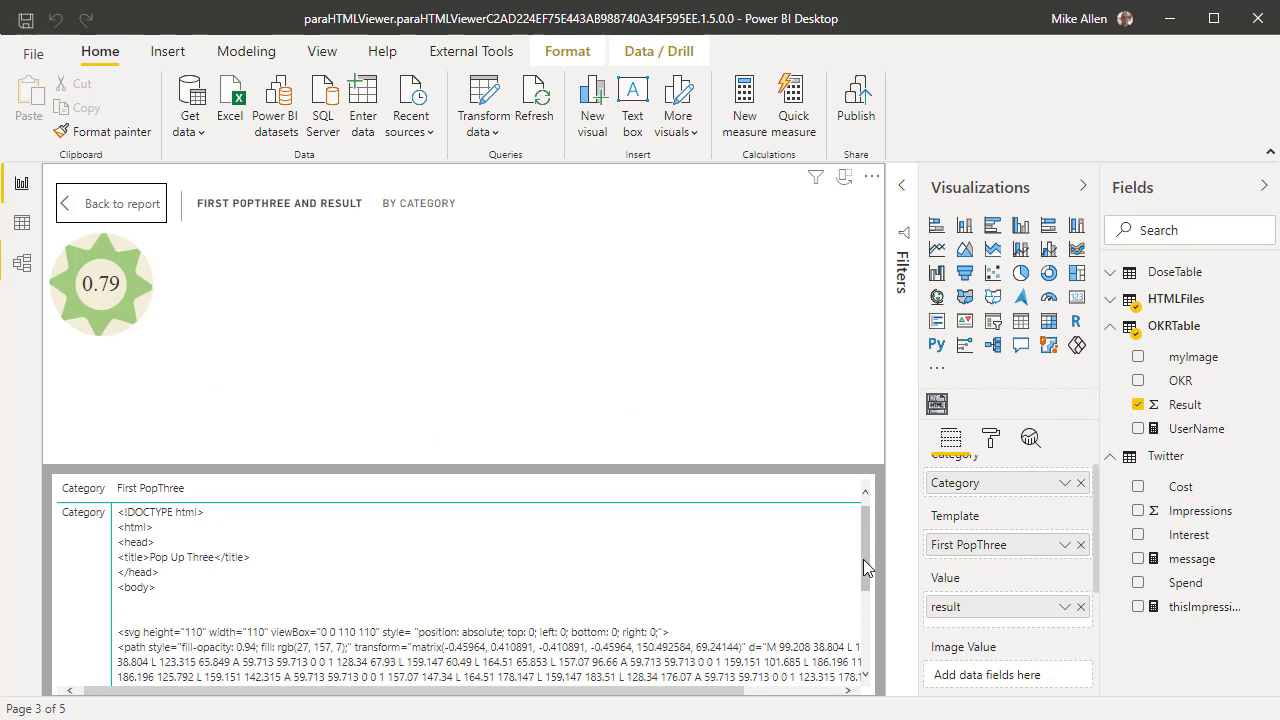
left_click_drag(863, 559, 870, 630)
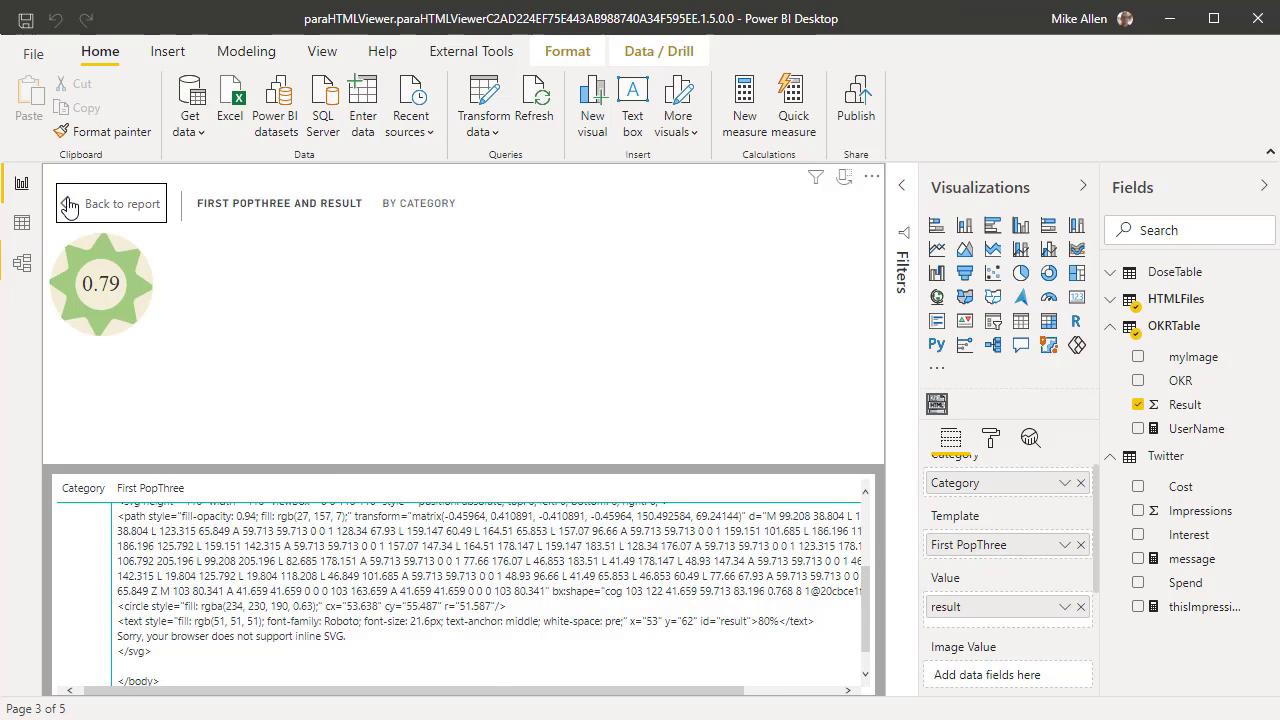
left_click(68, 206)
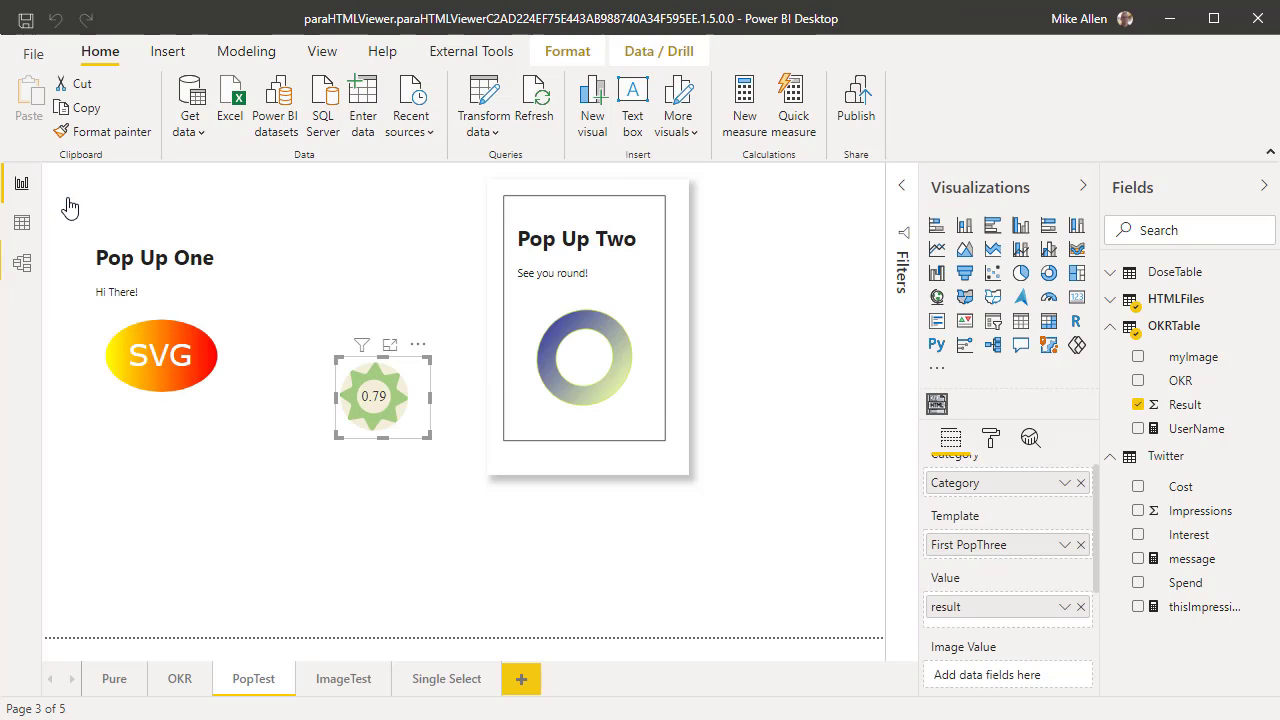
Show the Pop Up One visual as a table, read its HTML and SVG gradient code, and return to the report.
right_click(172, 370)
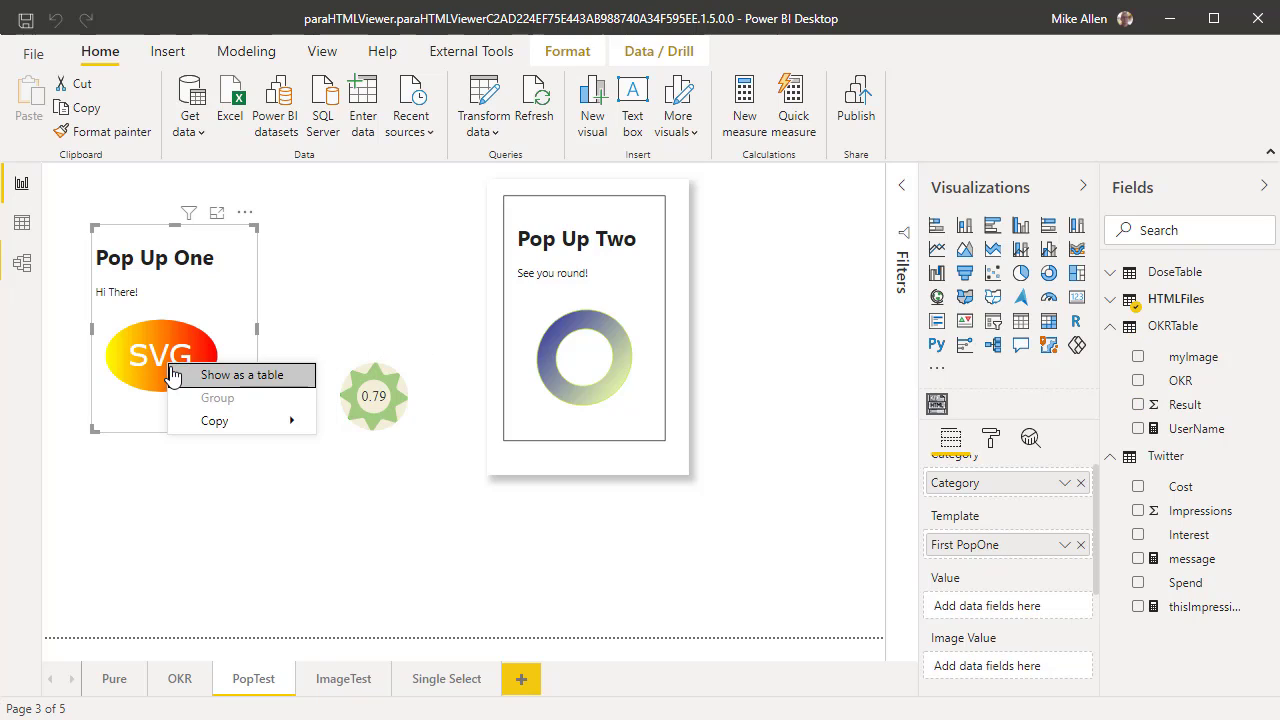
left_click(225, 378)
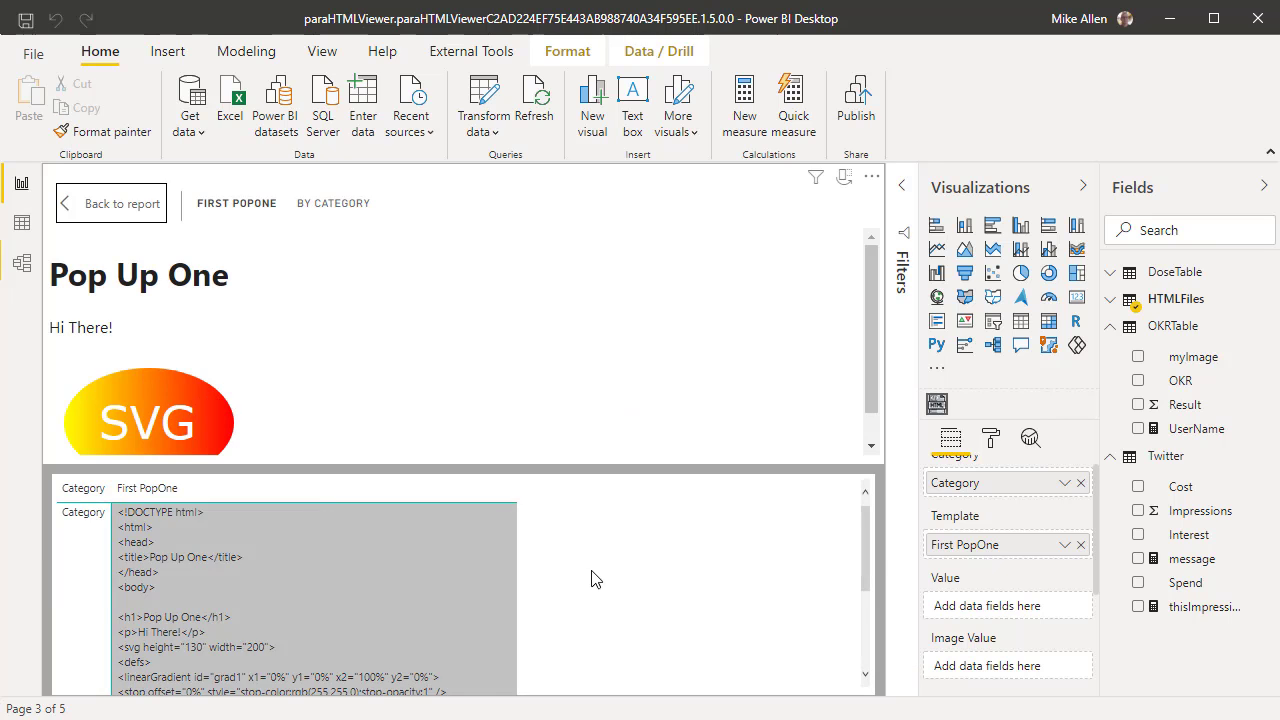
left_click_drag(868, 569, 864, 661)
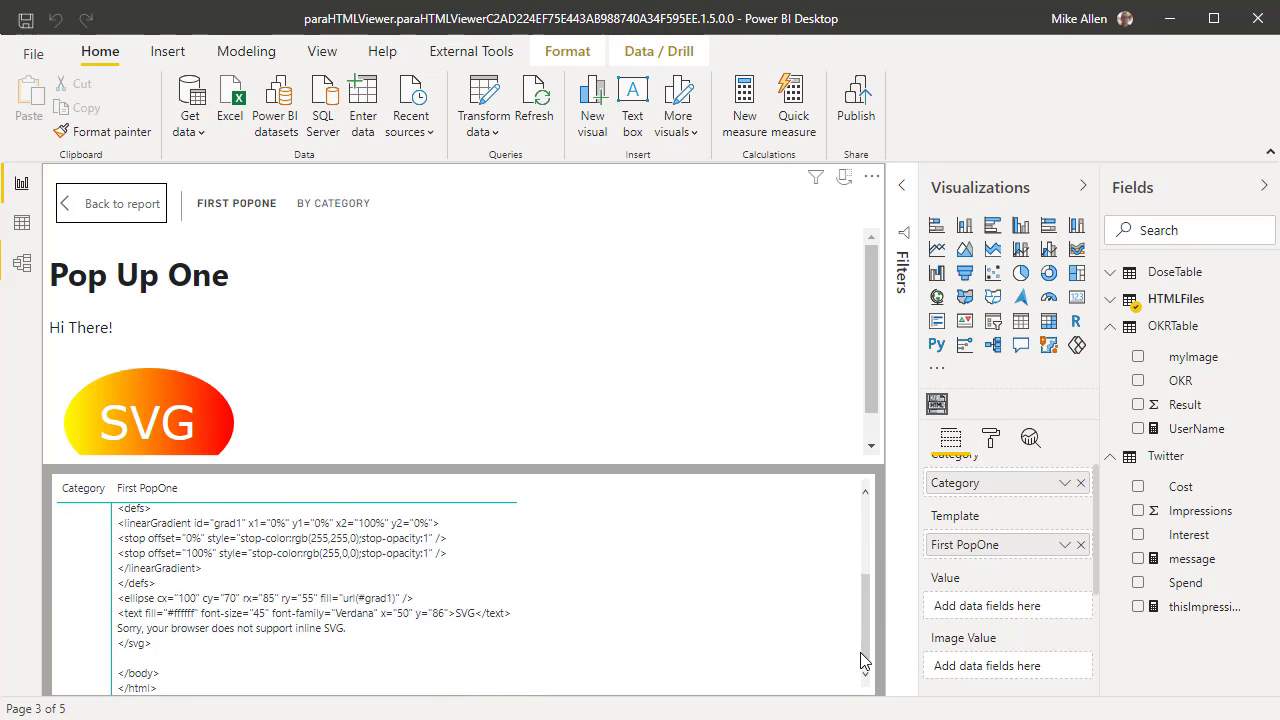
mouse_move(326, 672)
left_click(70, 208)
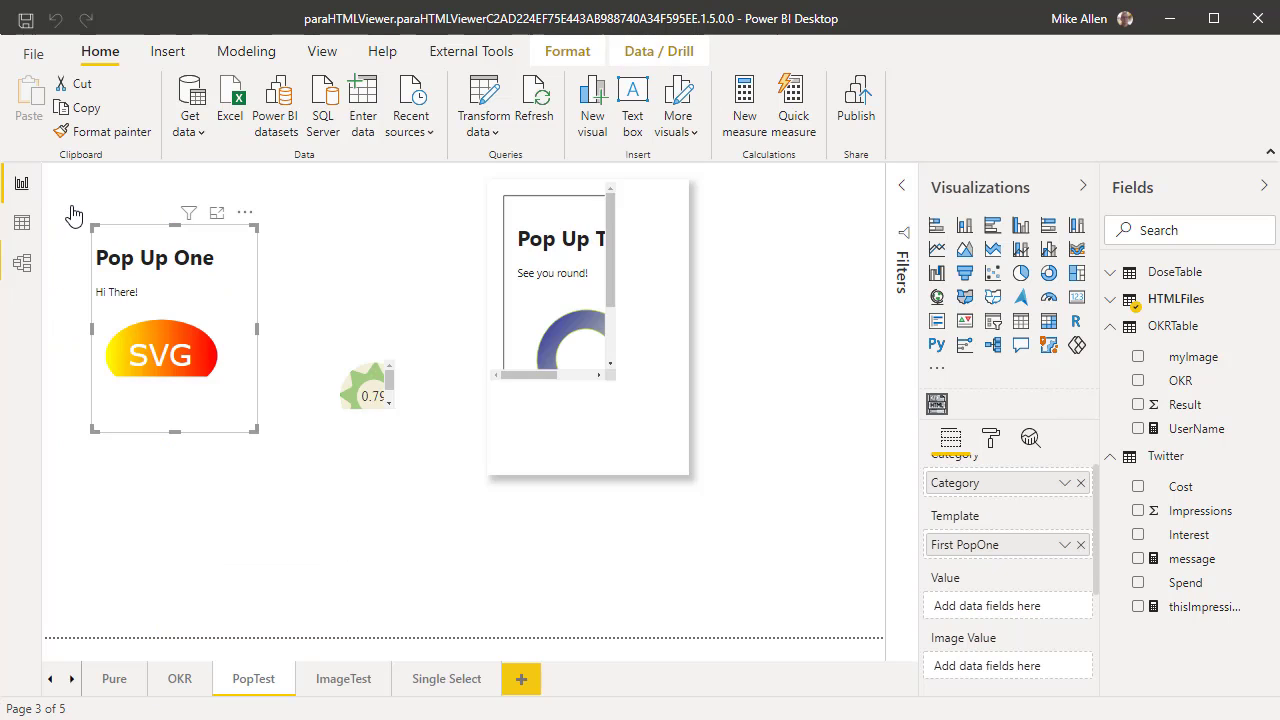
View the OKR page, and on the Pure page select the HTML form visual to review its assigned fields.
left_click(180, 680)
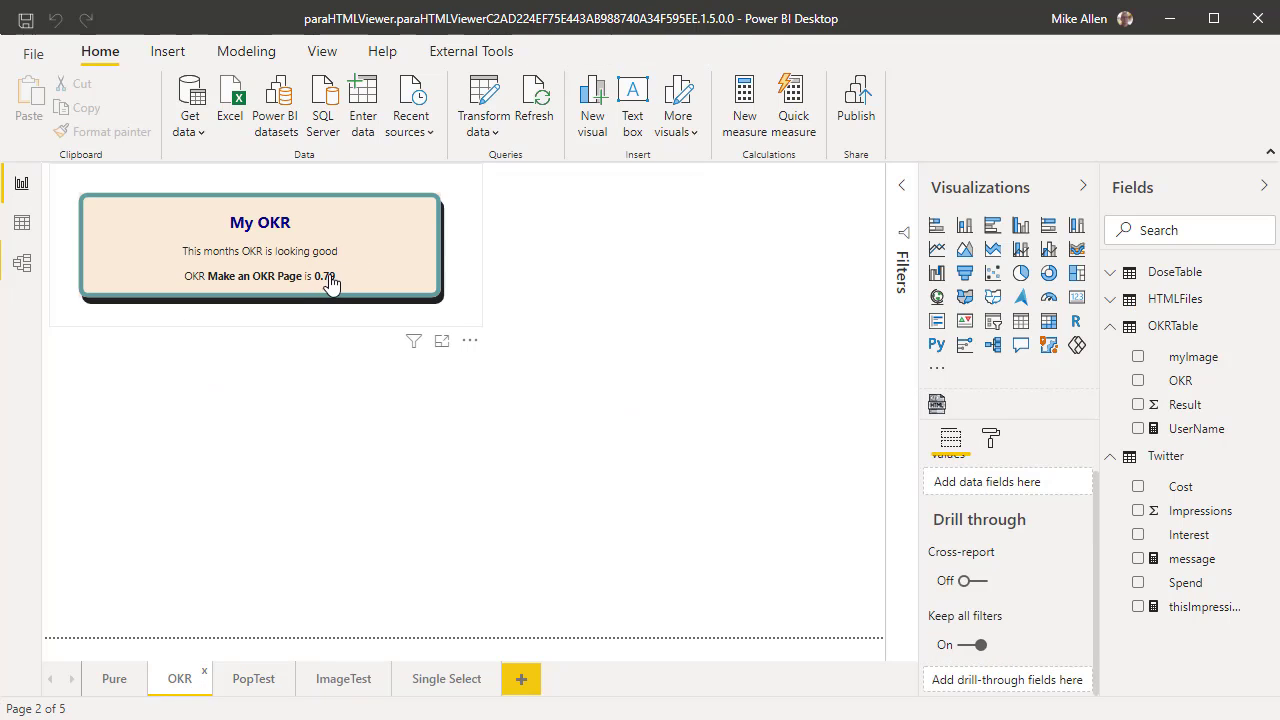
left_click(115, 680)
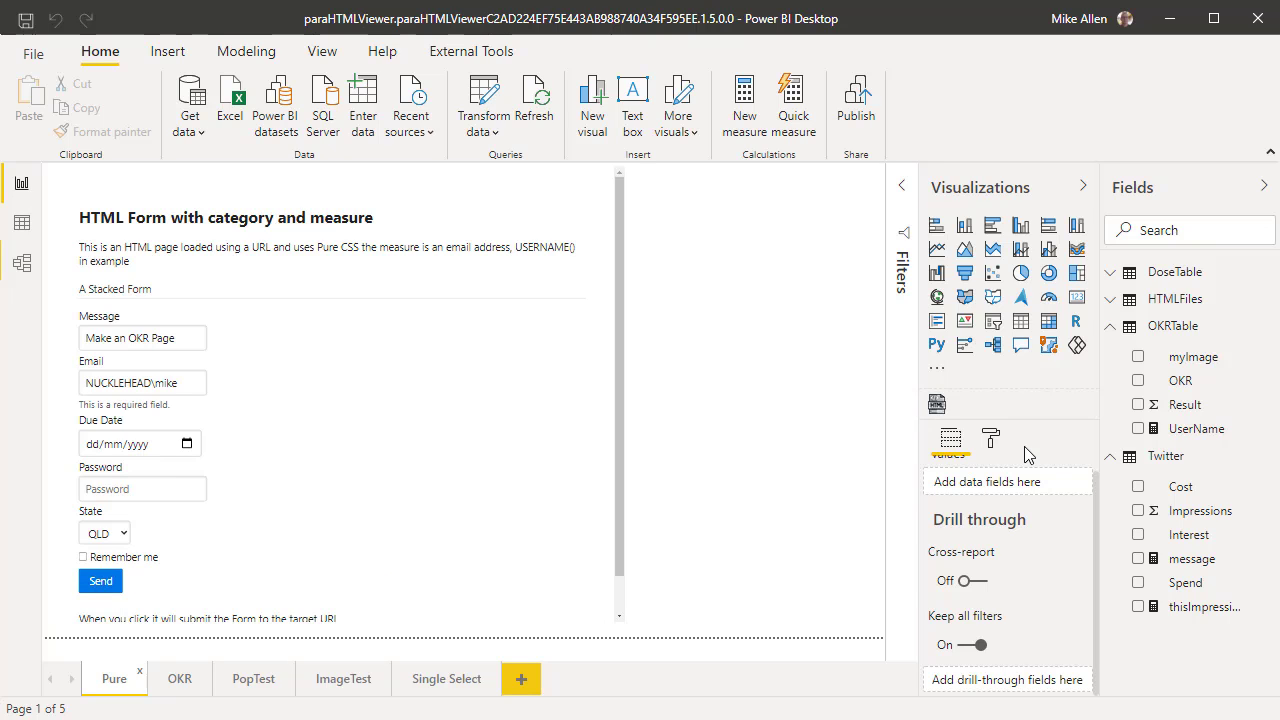
left_click(993, 450)
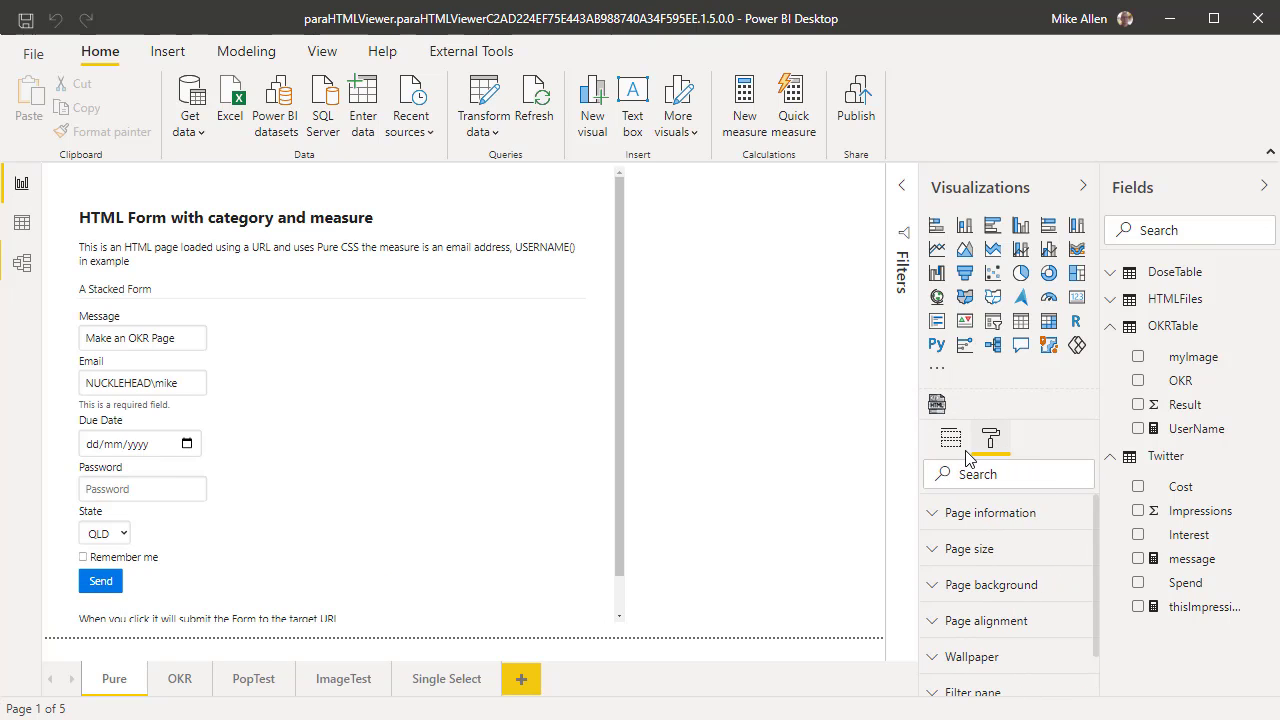
left_click(958, 448)
scroll(1003, 508, "down", 1)
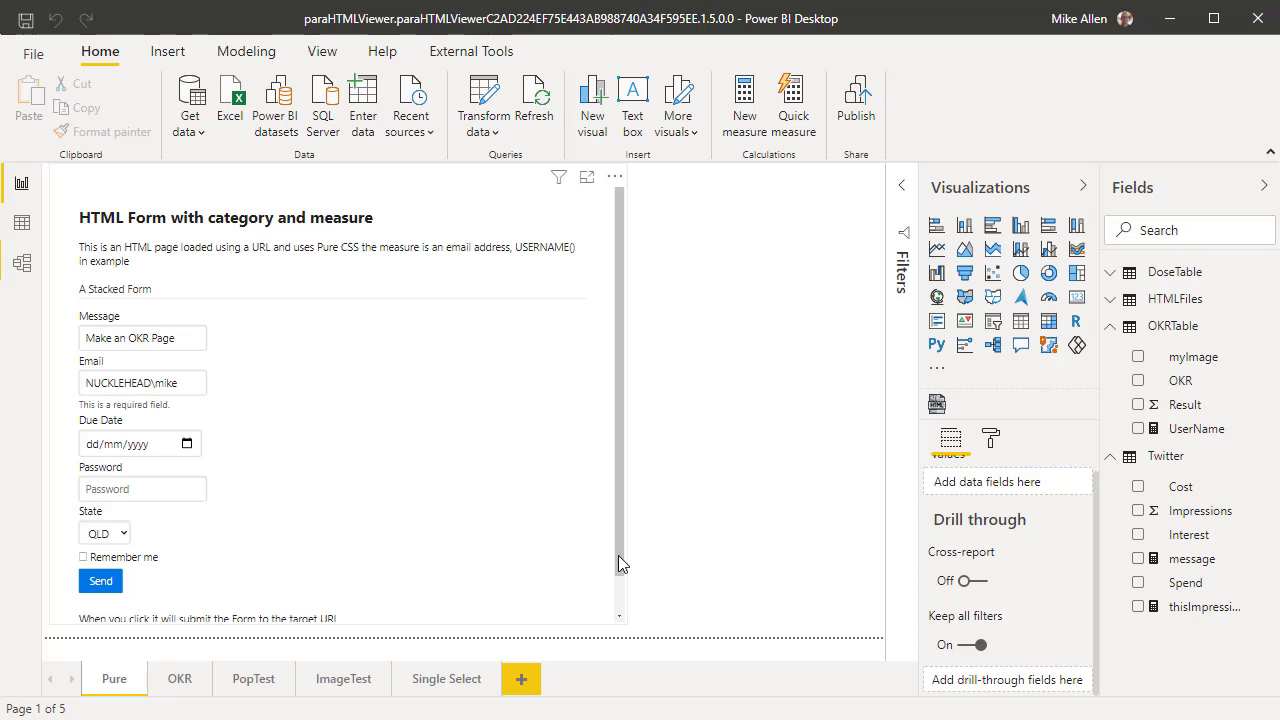
left_click(627, 607)
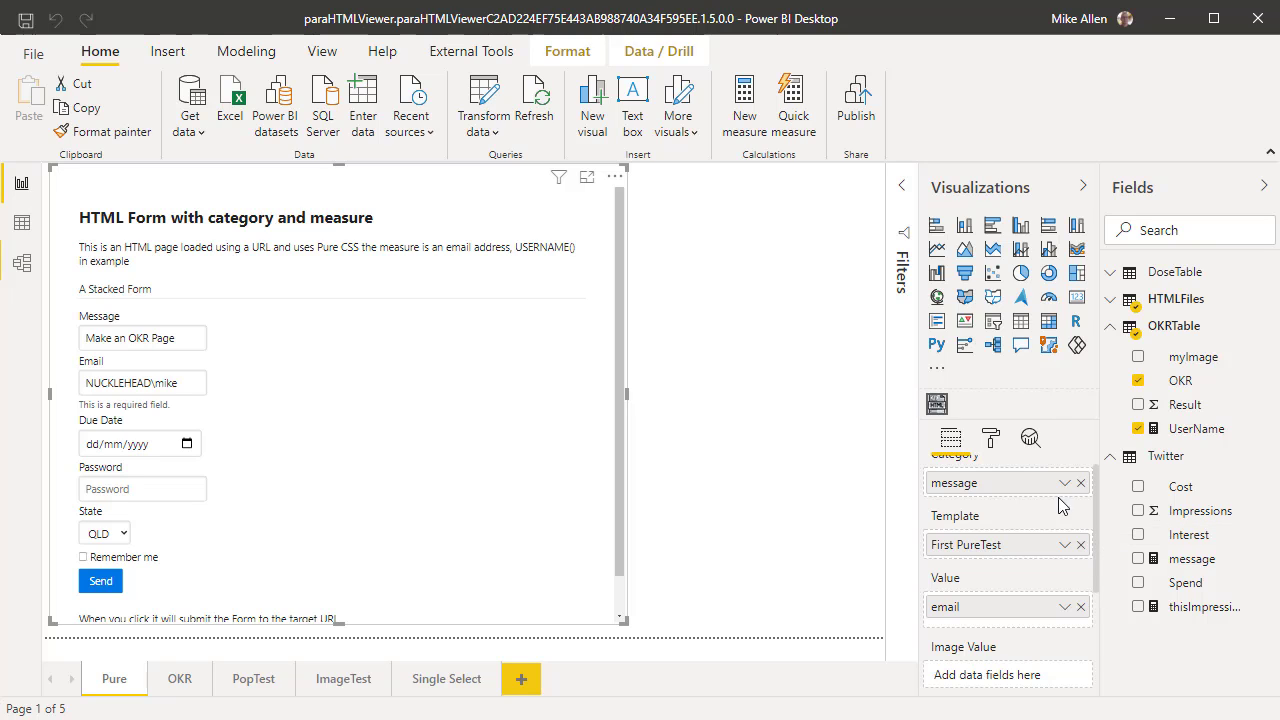
Check the Target Url and Width Type in the HTML form visual's Chart Render format settings, and collapse them again.
left_click(991, 446)
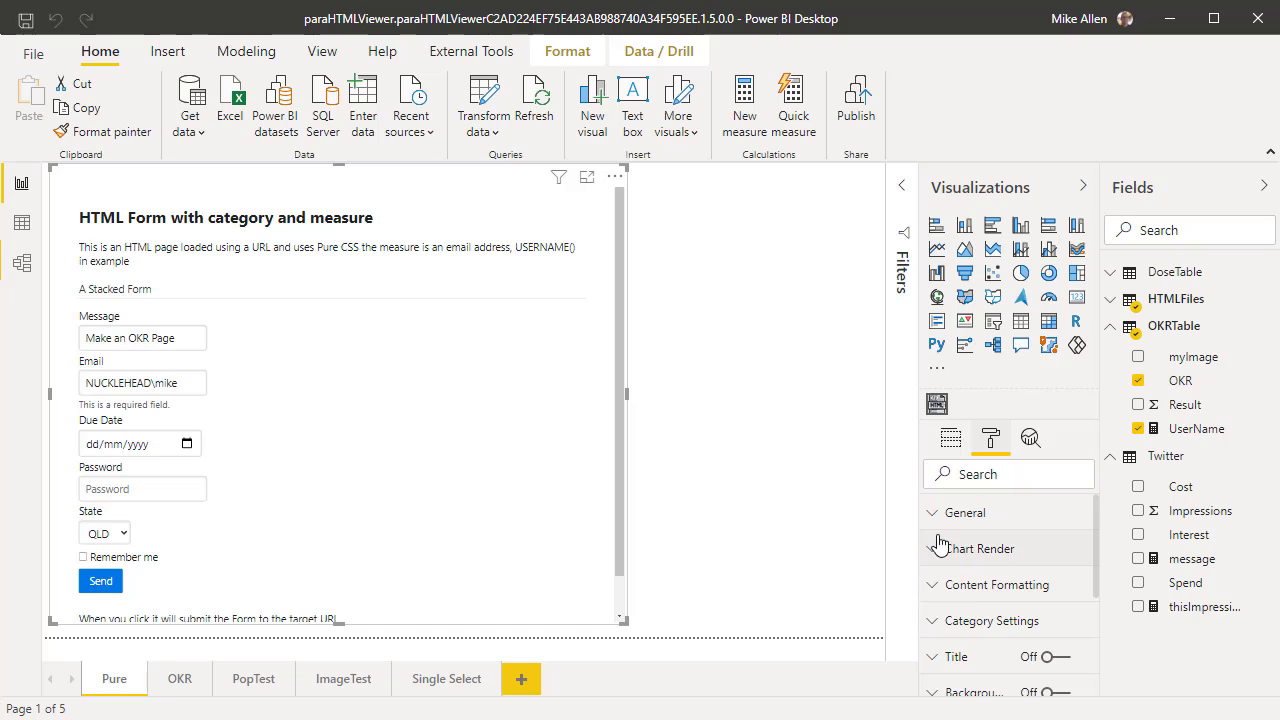
left_click(936, 549)
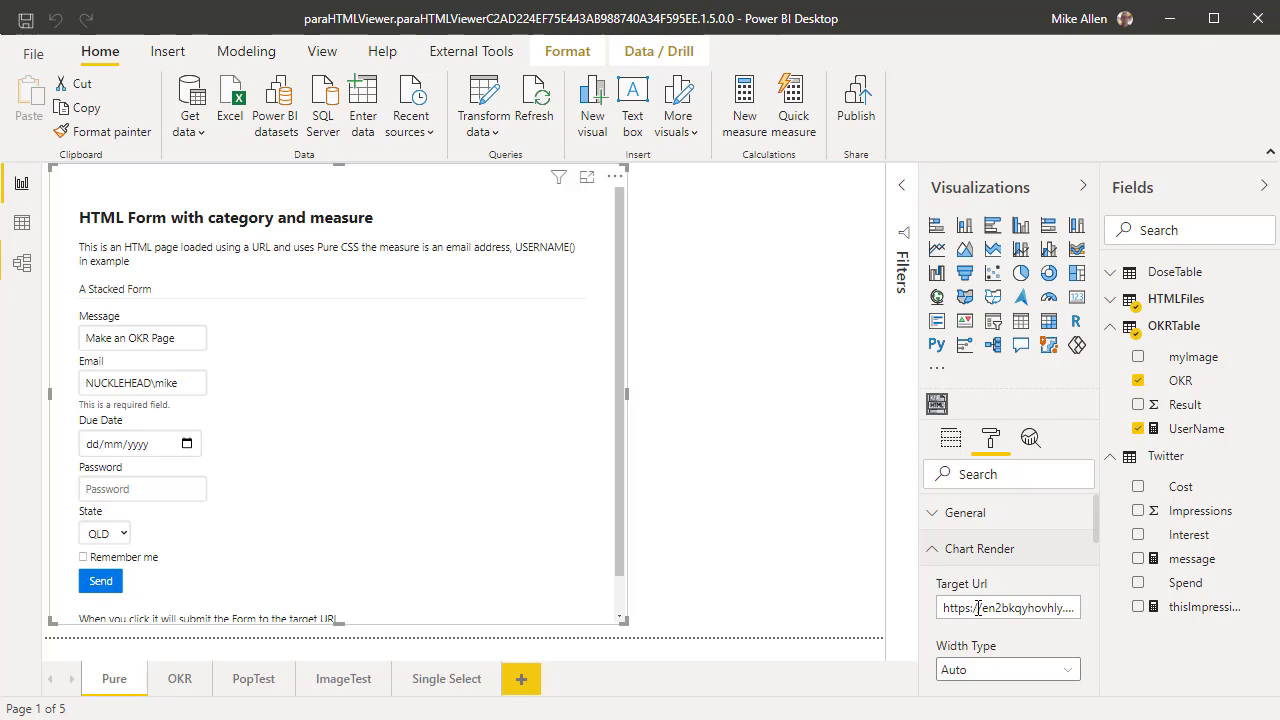
left_click(940, 562)
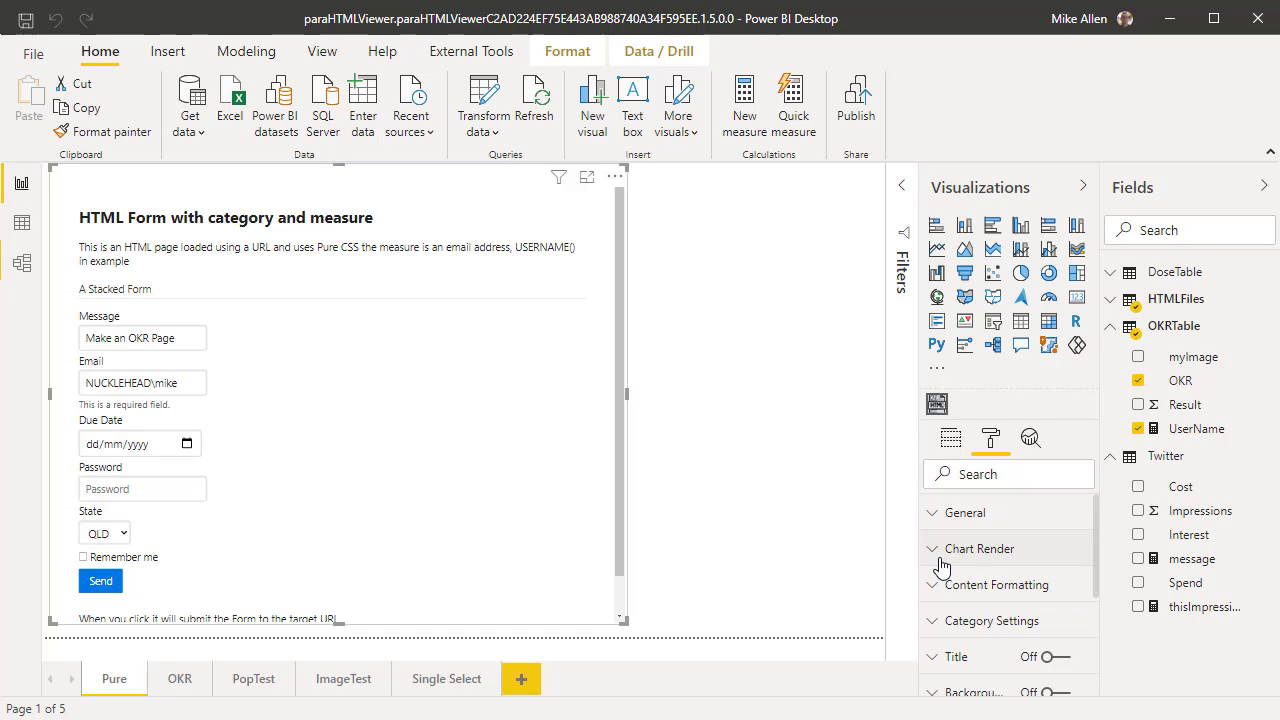